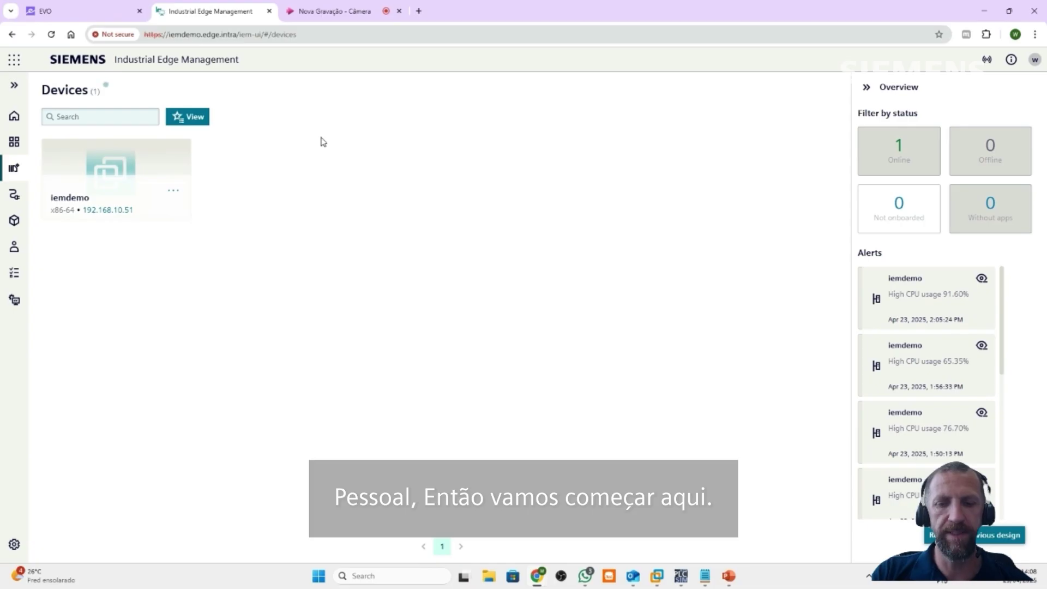
Switch to the PowerPoint slide show to review the three four-machine production lines, then return to Industrial Edge Management.
{"action": "key", "text": "alt+Tab"}
{"action": "key", "text": "alt+Tab"}
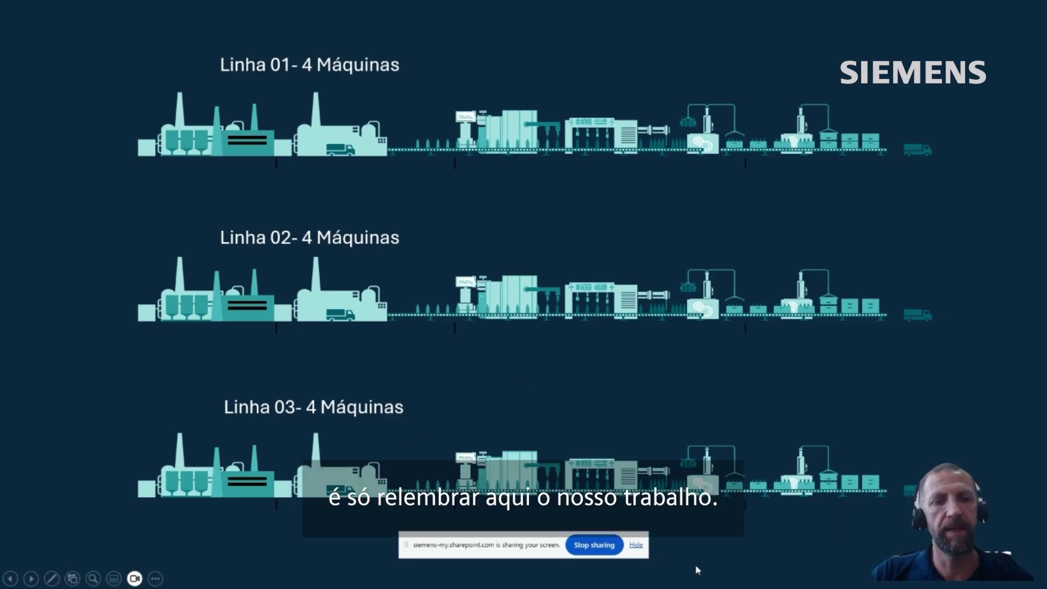
{"action": "left_click", "coordinate": [639, 547]}
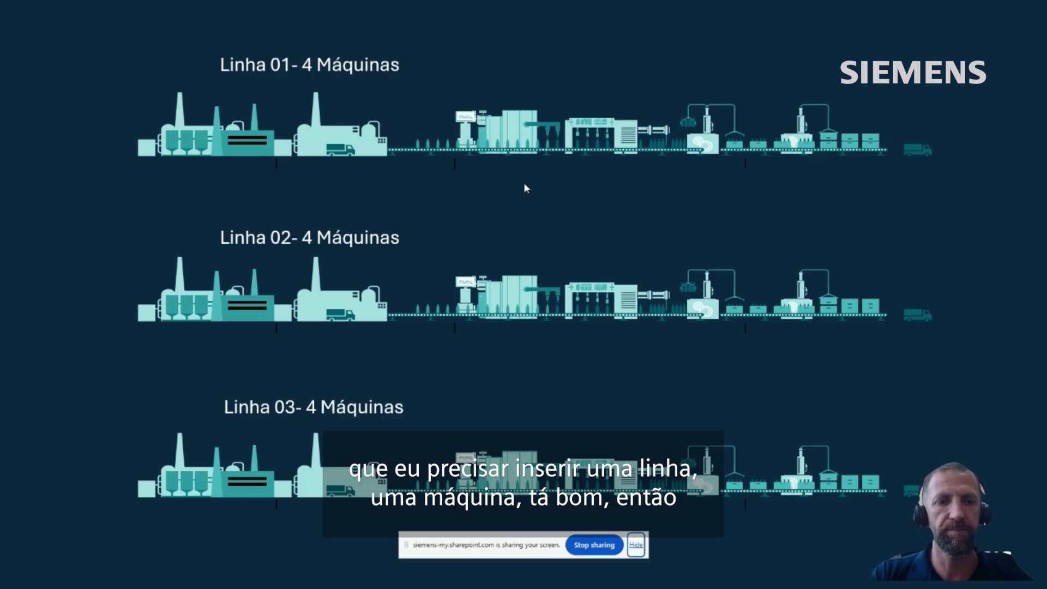
{"action": "key", "text": "Escape"}
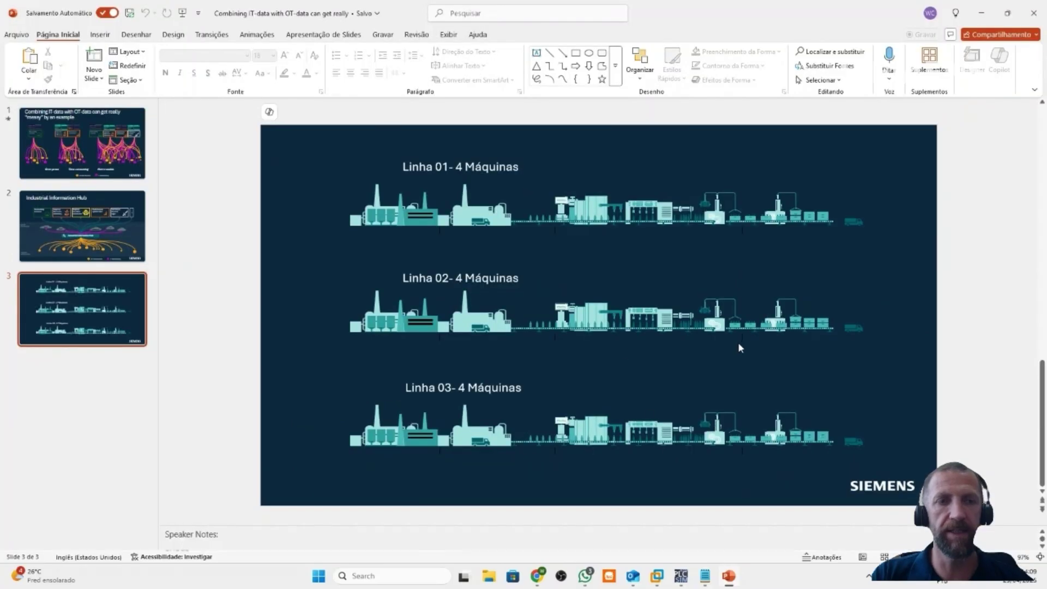
{"action": "left_click", "coordinate": [981, 13]}
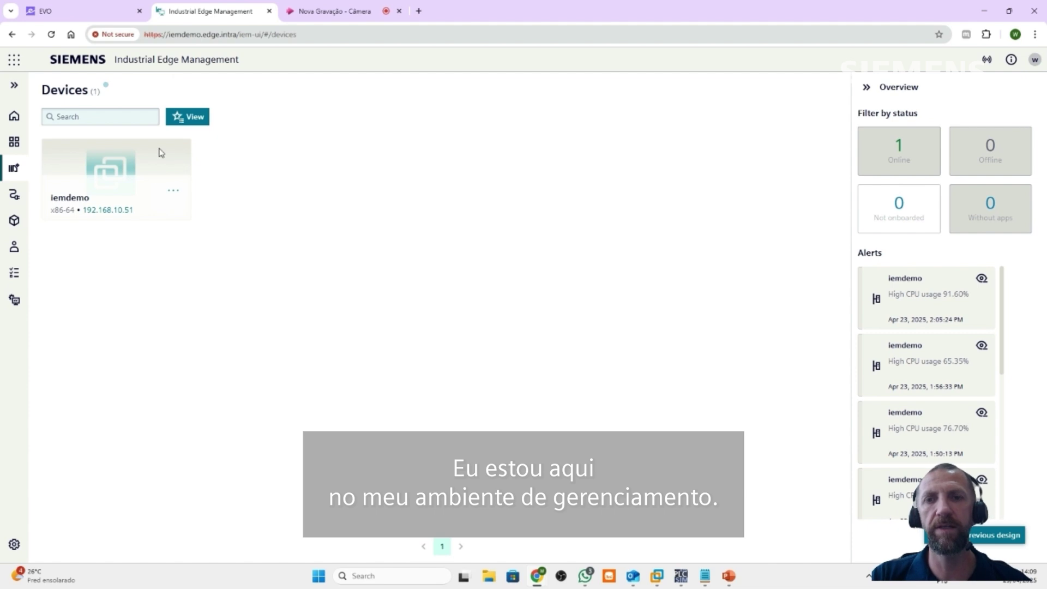
Open the iemdemo device's own interface from its details and launch Common Configurator there.
{"action": "left_click", "coordinate": [109, 167]}
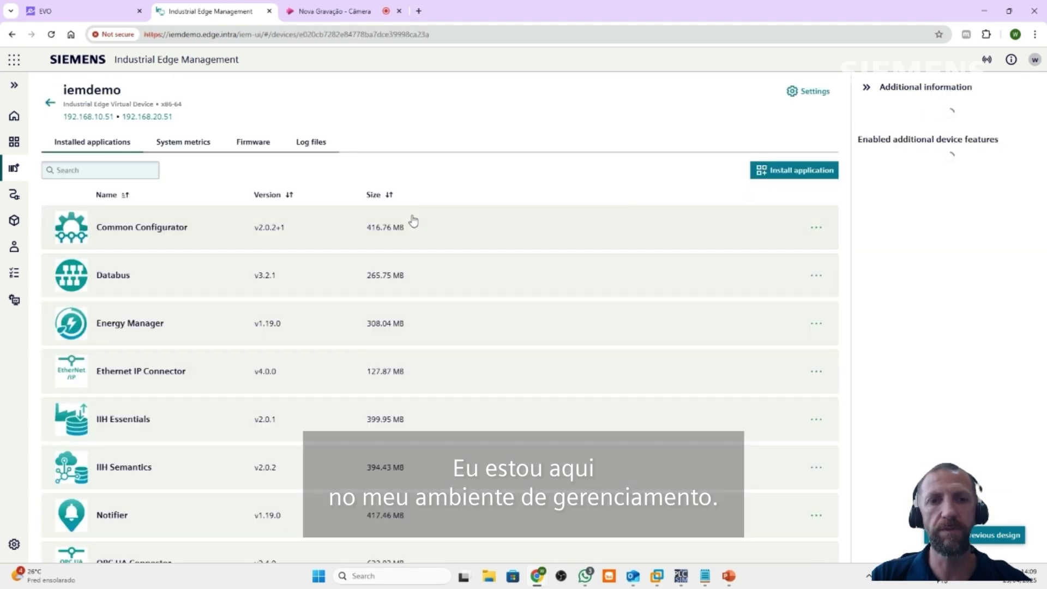
{"action": "left_click", "coordinate": [148, 117]}
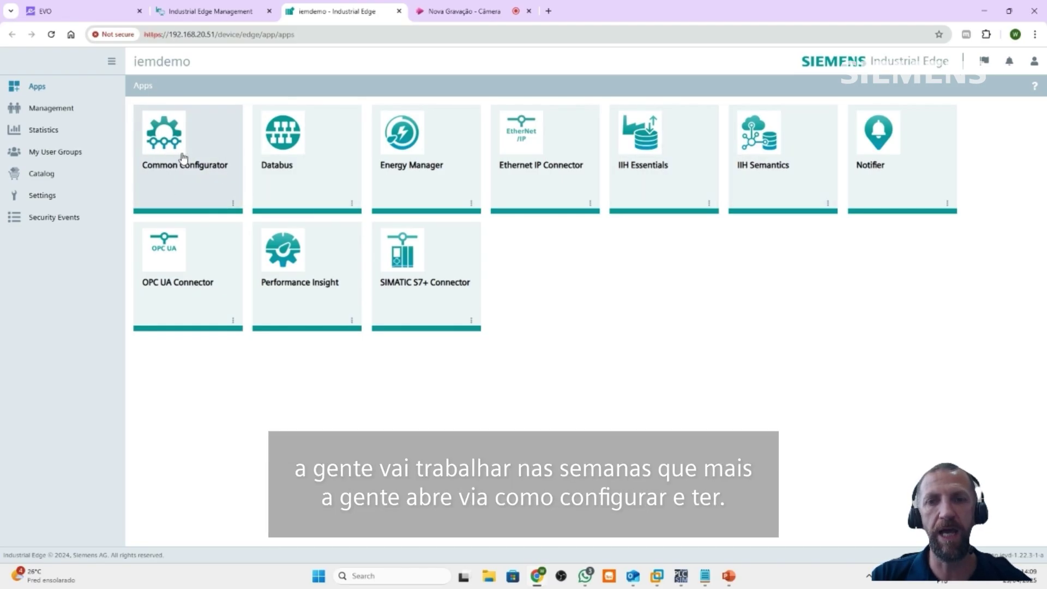
{"action": "left_click", "coordinate": [199, 175]}
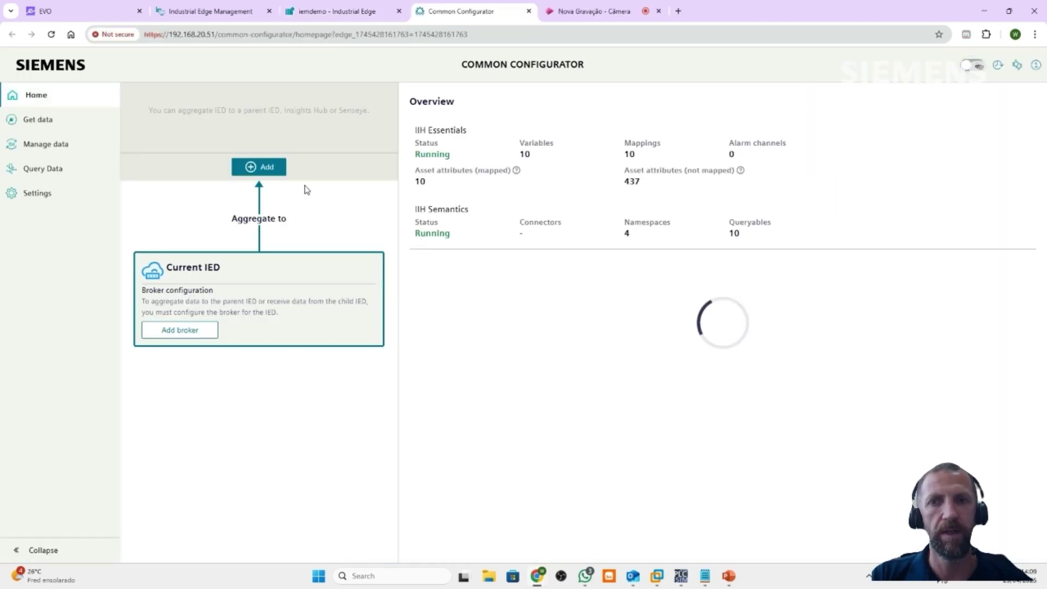
Go to the type definitions for managed data and open the aspect types.
{"action": "mouse_move", "coordinate": [95, 141]}
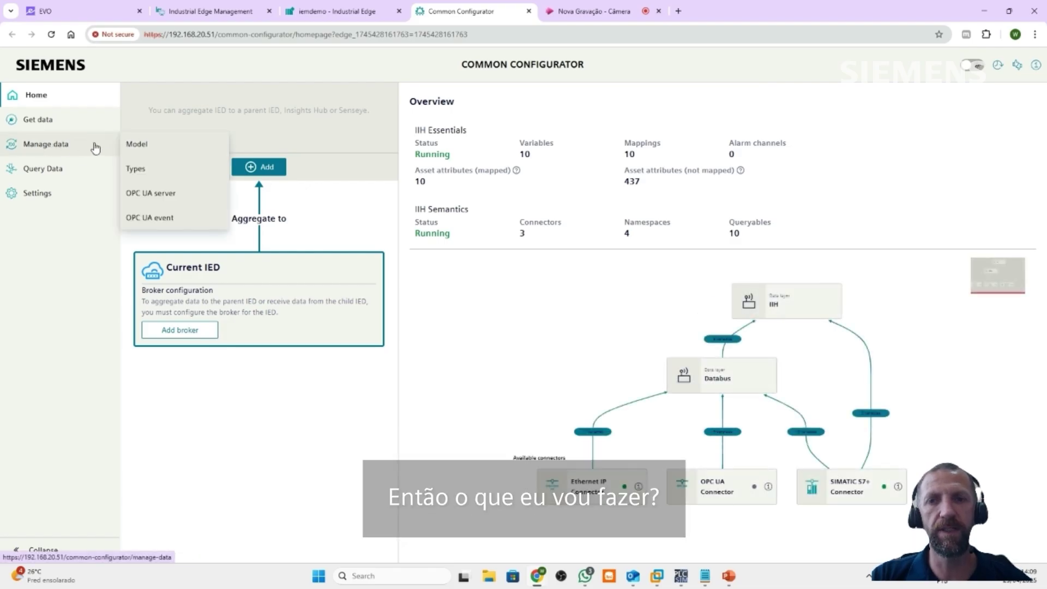
{"action": "left_click", "coordinate": [147, 170]}
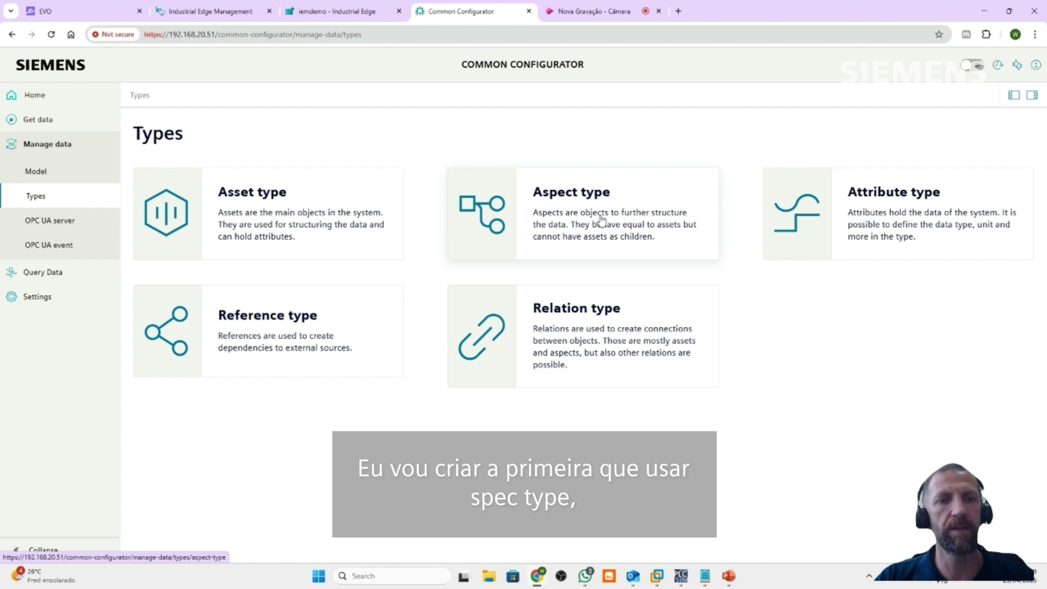
{"action": "left_click", "coordinate": [601, 219]}
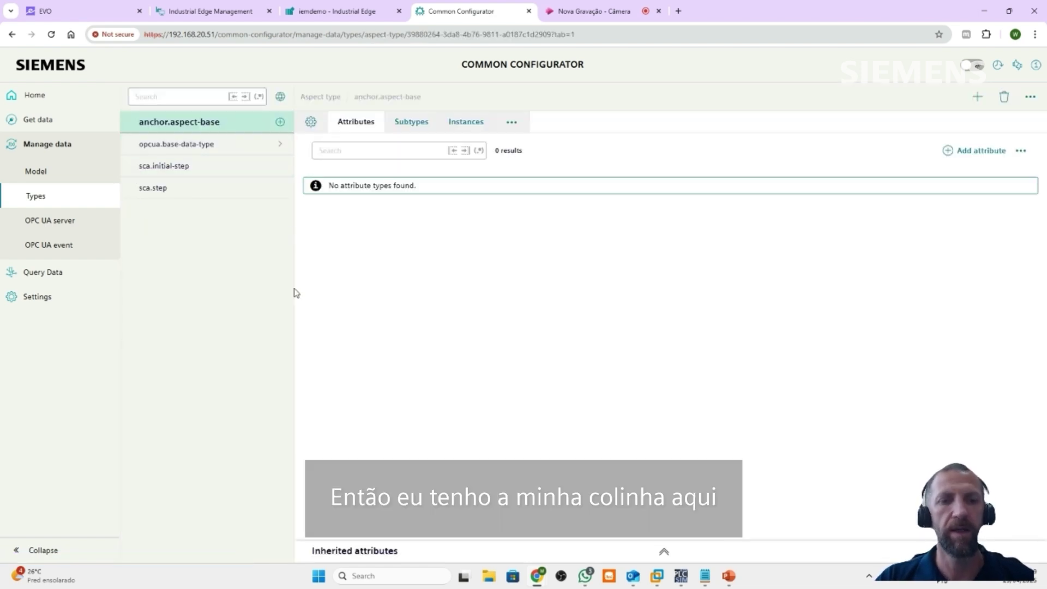
Review the text notes comparing the structures of SiemensTemplate_001 and SiemensTemplate_002, and return to the configurator.
{"action": "left_click", "coordinate": [705, 575]}
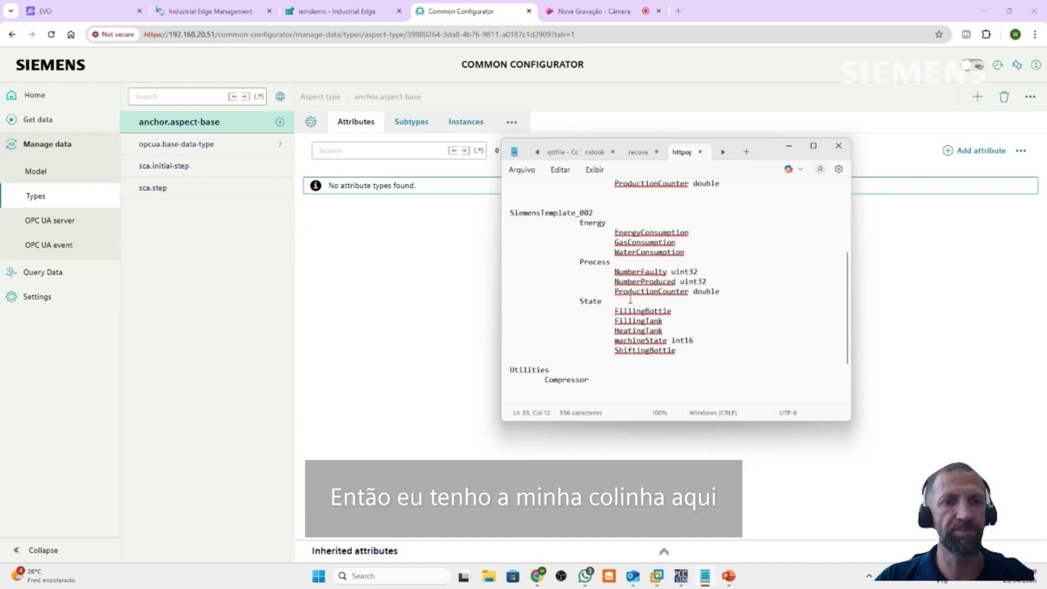
{"action": "scroll", "coordinate": [623, 300], "scroll_direction": "up", "scroll_amount": 5}
{"action": "scroll", "coordinate": [632, 292], "scroll_direction": "down", "scroll_amount": 1}
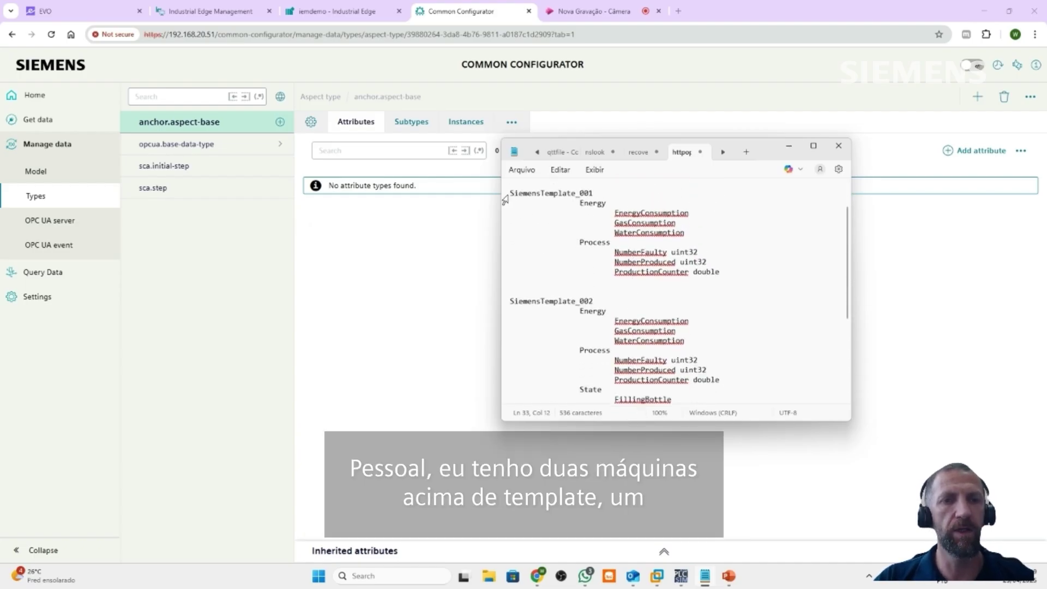
{"action": "left_click_drag", "start_coordinate": [511, 194], "coordinate": [611, 195]}
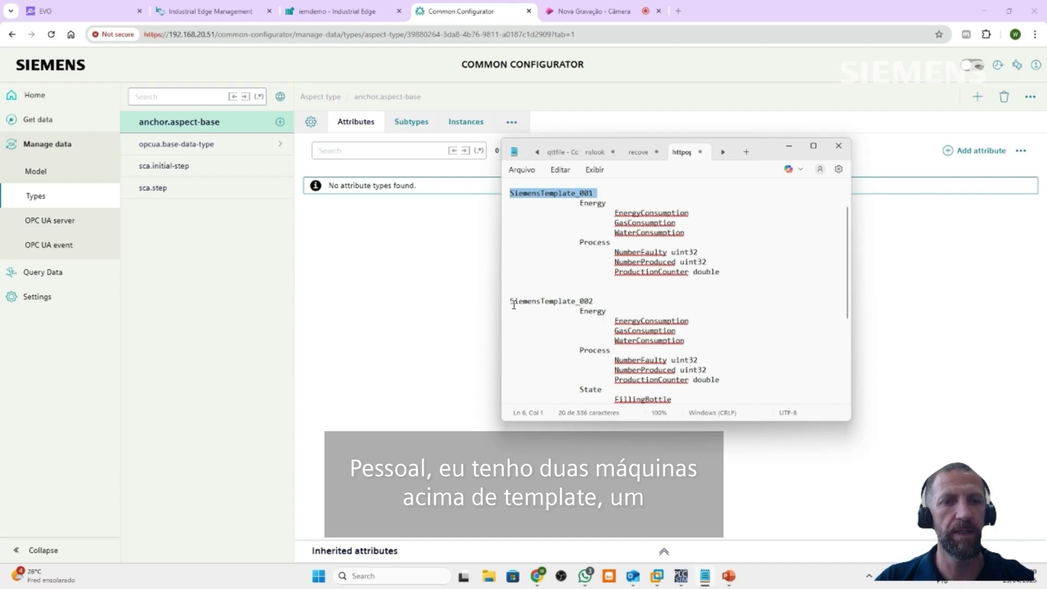
{"action": "left_click_drag", "start_coordinate": [510, 302], "coordinate": [598, 299]}
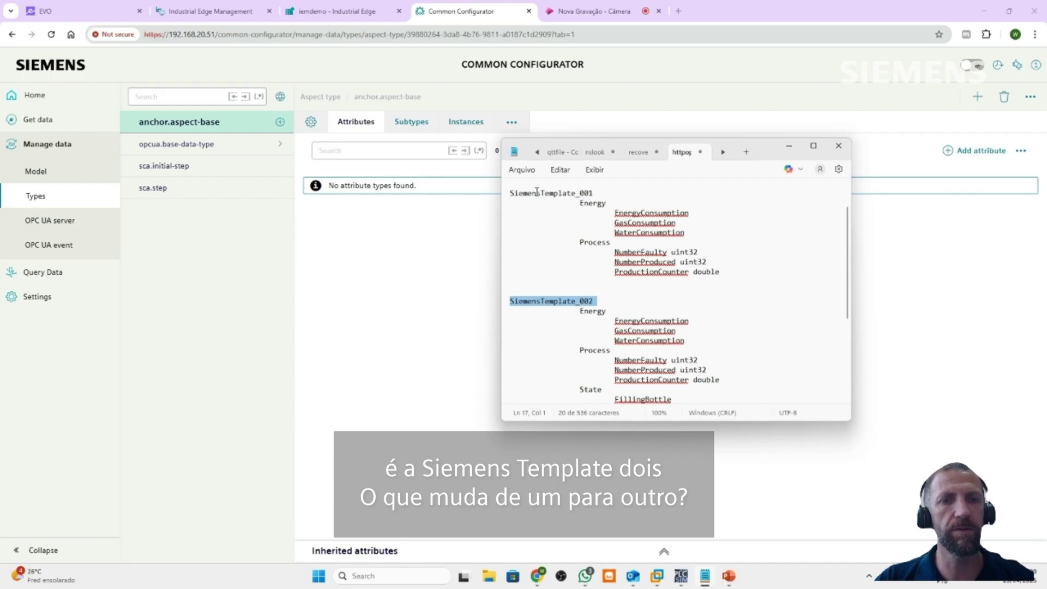
{"action": "left_click_drag", "start_coordinate": [511, 194], "coordinate": [736, 277]}
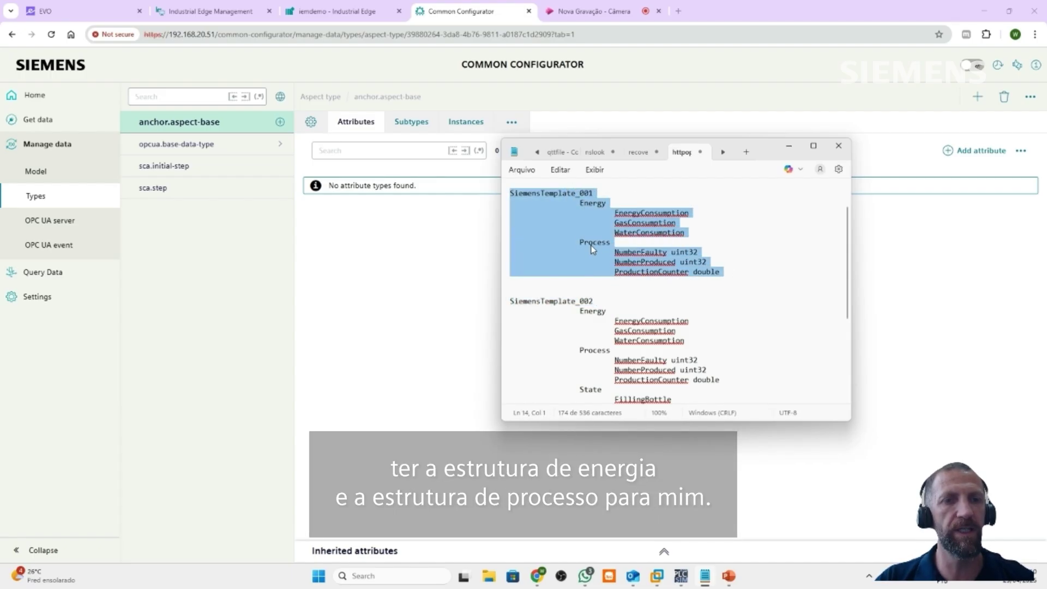
{"action": "scroll", "coordinate": [663, 273], "scroll_direction": "down", "scroll_amount": 2}
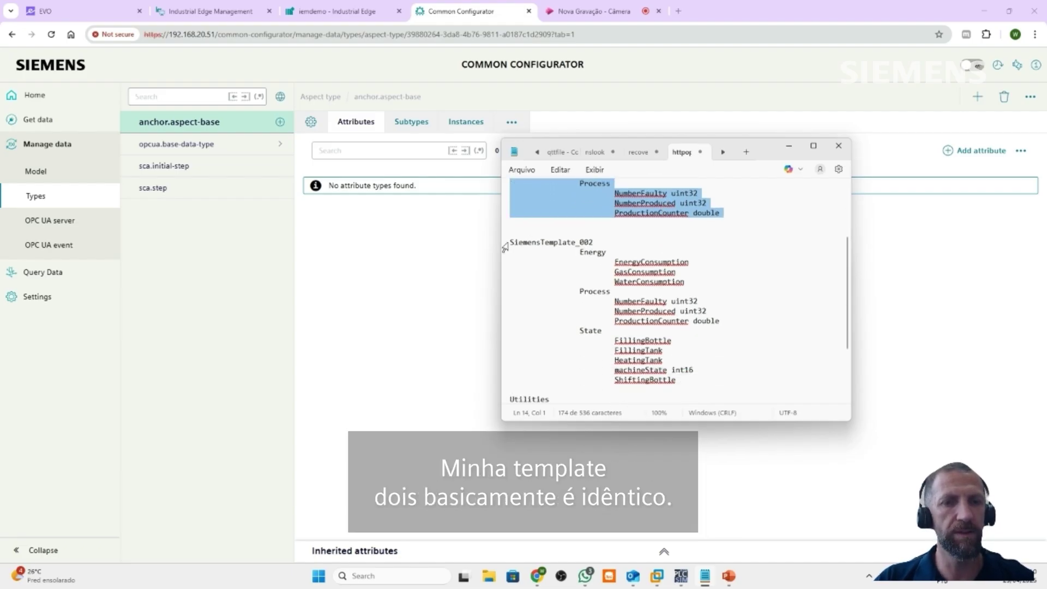
{"action": "left_click_drag", "start_coordinate": [511, 242], "coordinate": [701, 382]}
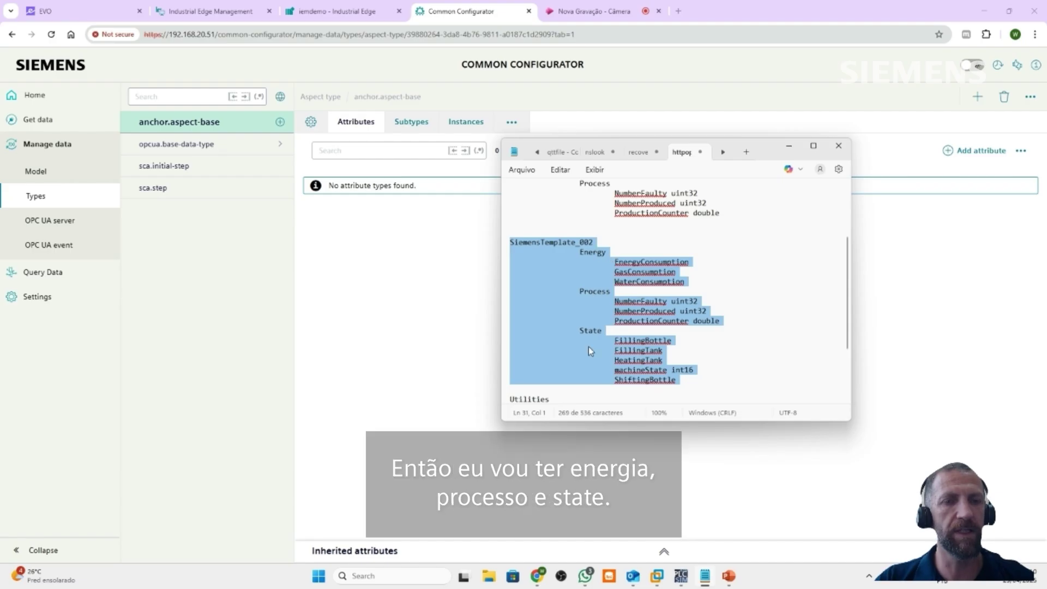
{"action": "scroll", "coordinate": [702, 346], "scroll_direction": "down", "scroll_amount": 1}
{"action": "scroll", "coordinate": [702, 341], "scroll_direction": "up", "scroll_amount": 1}
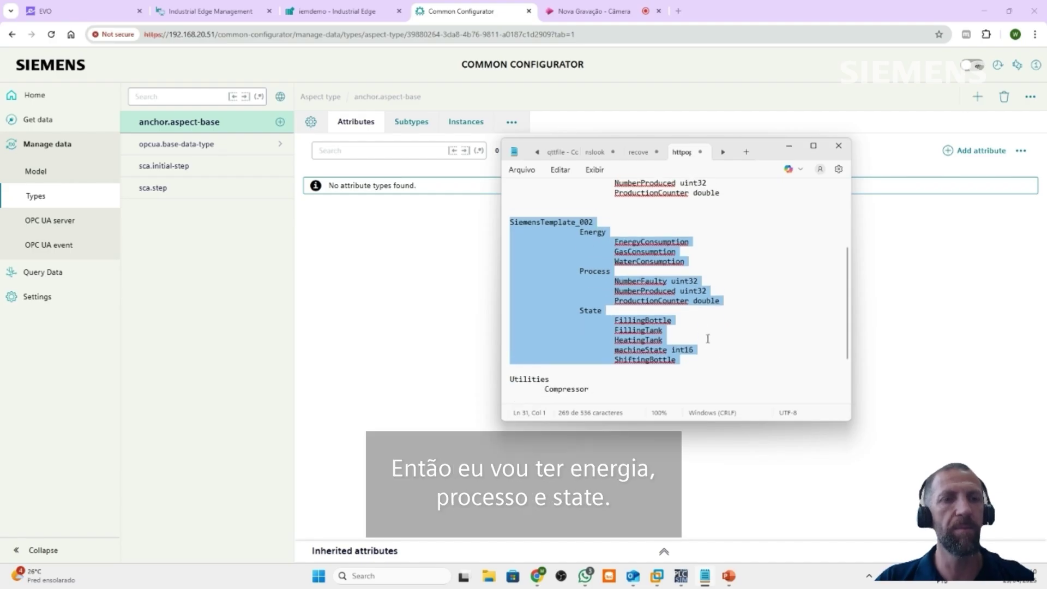
{"action": "left_click", "coordinate": [731, 329]}
{"action": "left_click", "coordinate": [886, 310]}
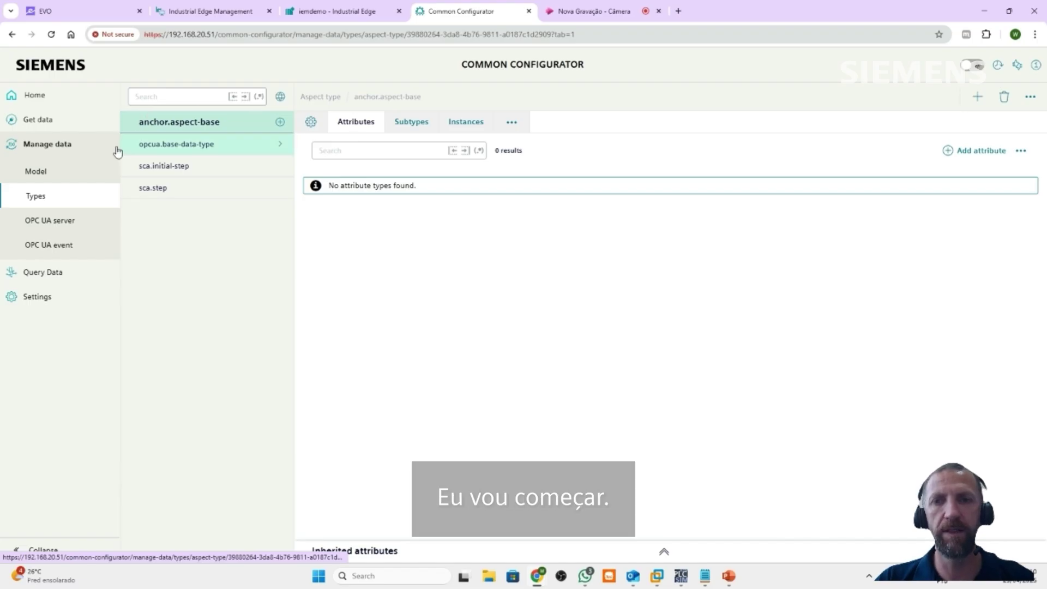
Create an aspect type named Energy in the Siemens namespace under anchor.aspect-base.
{"action": "left_click", "coordinate": [34, 200]}
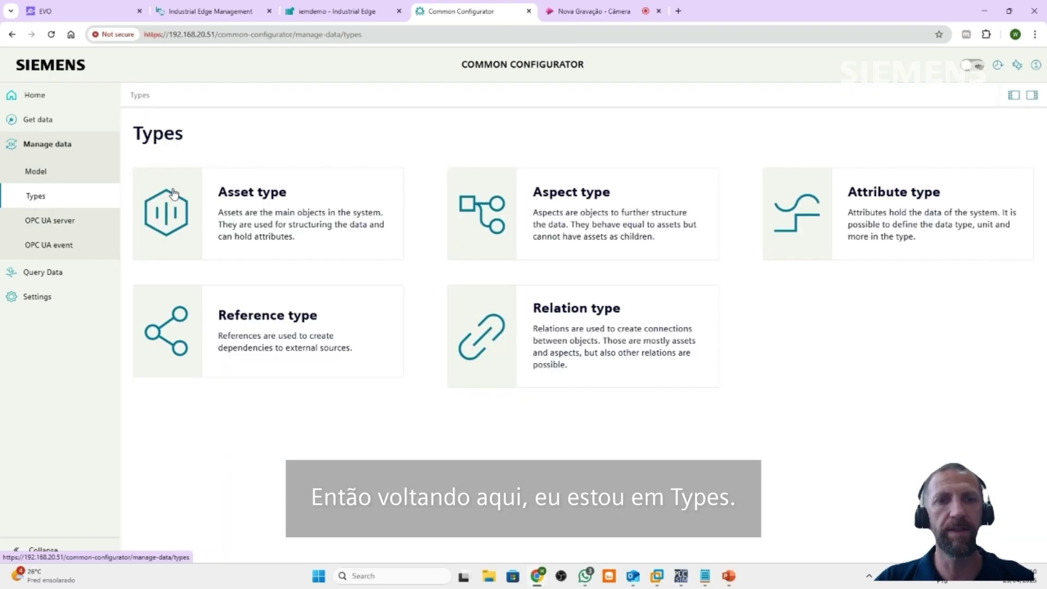
{"action": "left_click", "coordinate": [578, 218]}
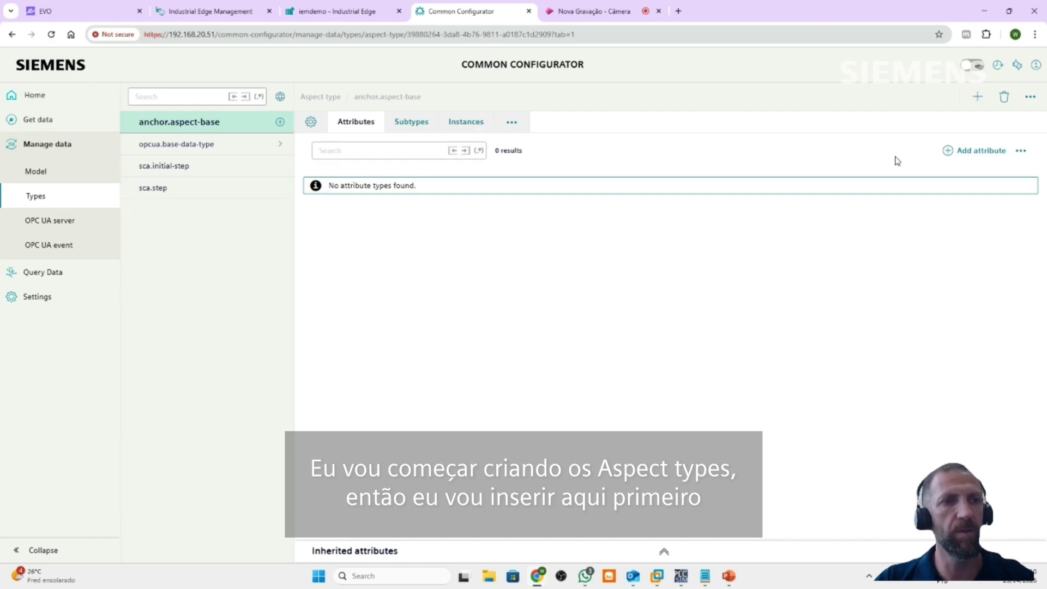
{"action": "left_click", "coordinate": [980, 99]}
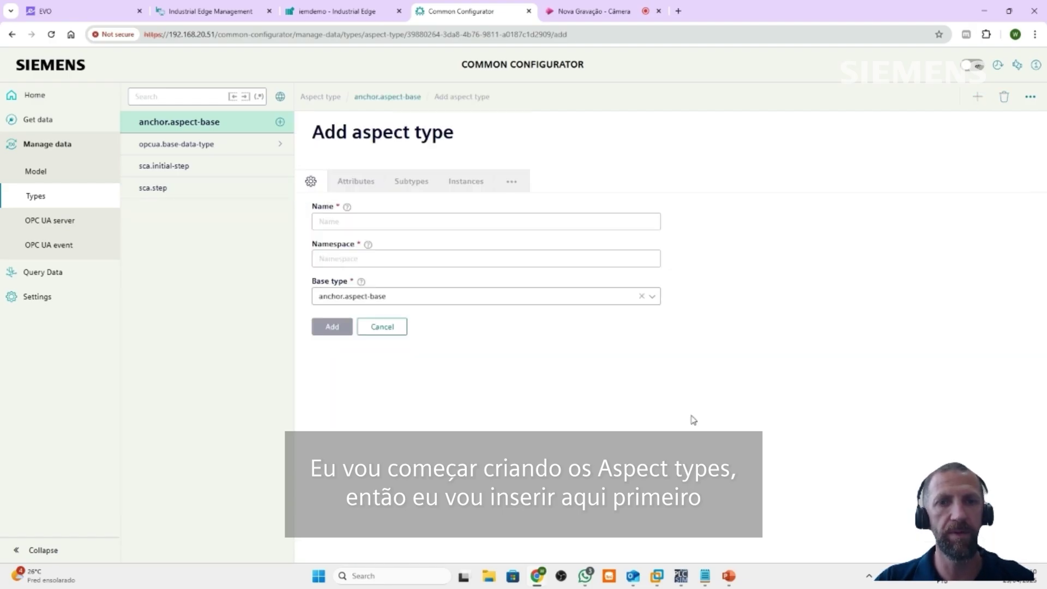
{"action": "left_click", "coordinate": [336, 220]}
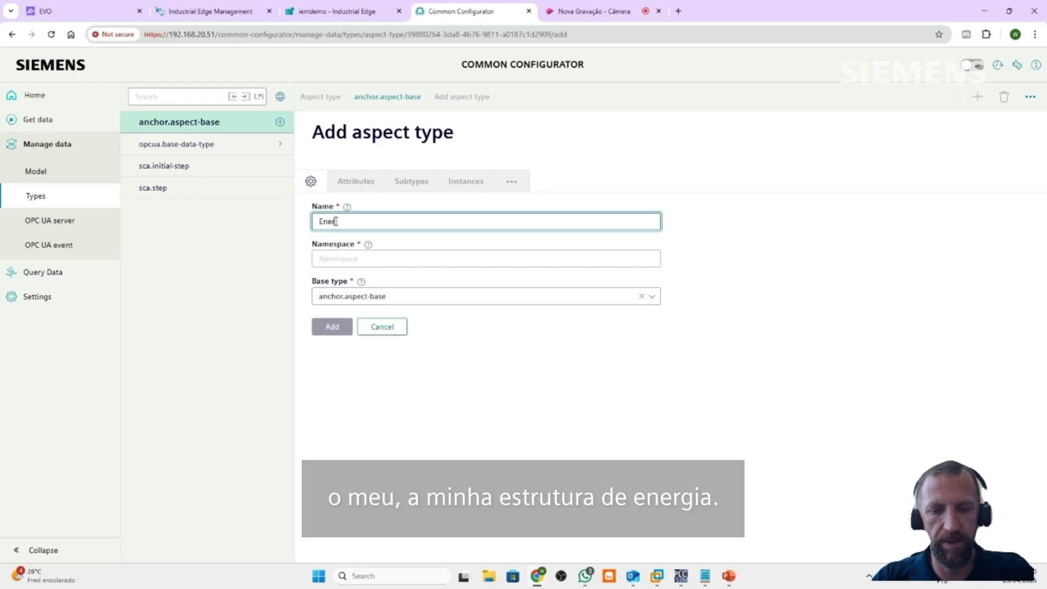
{"action": "left_click", "coordinate": [346, 259]}
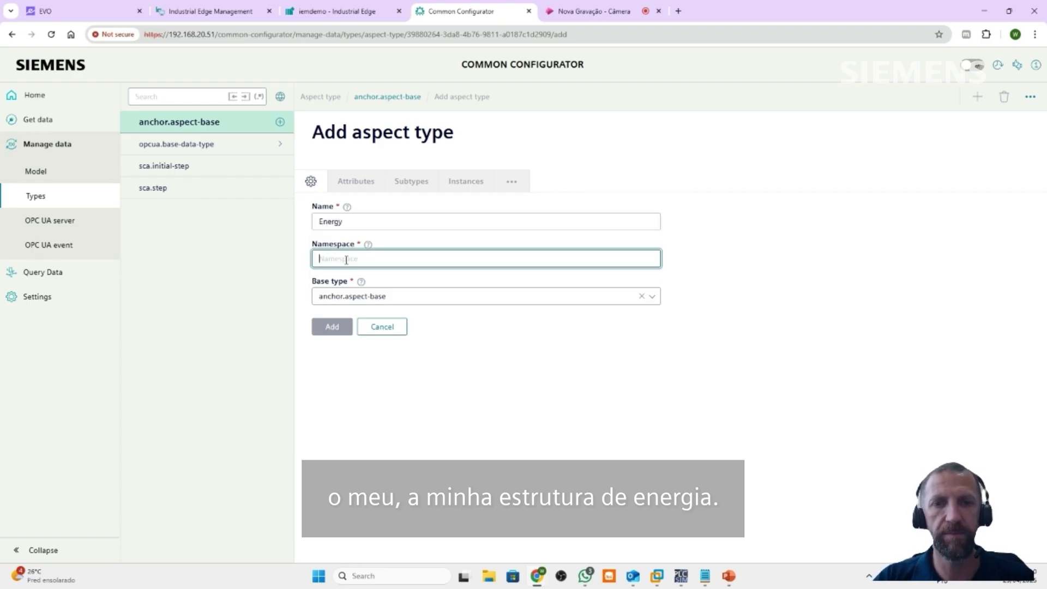
{"action": "type", "text": "Siemens"}
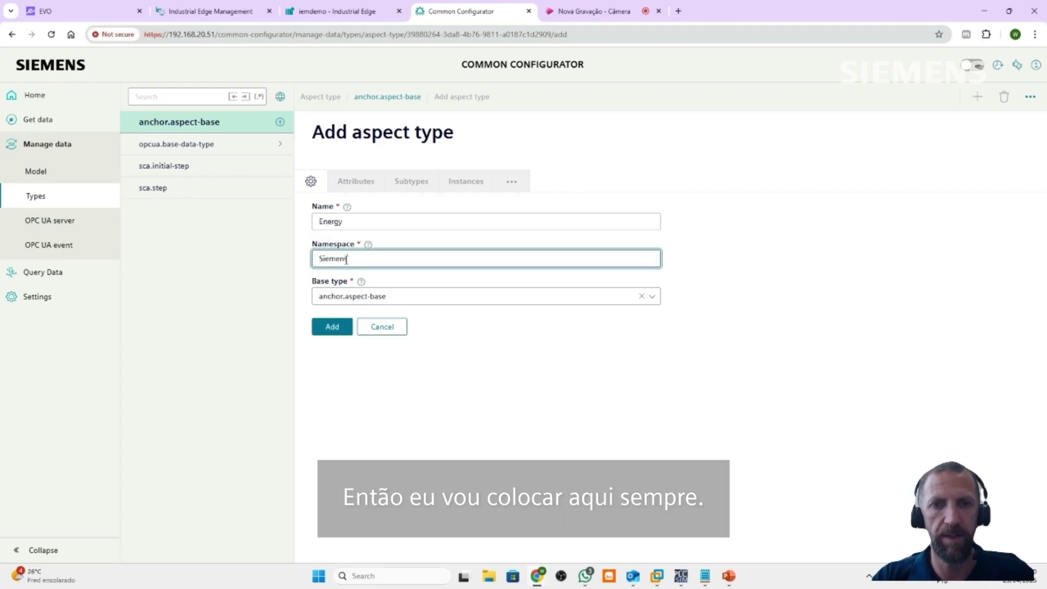
{"action": "left_click", "coordinate": [336, 329]}
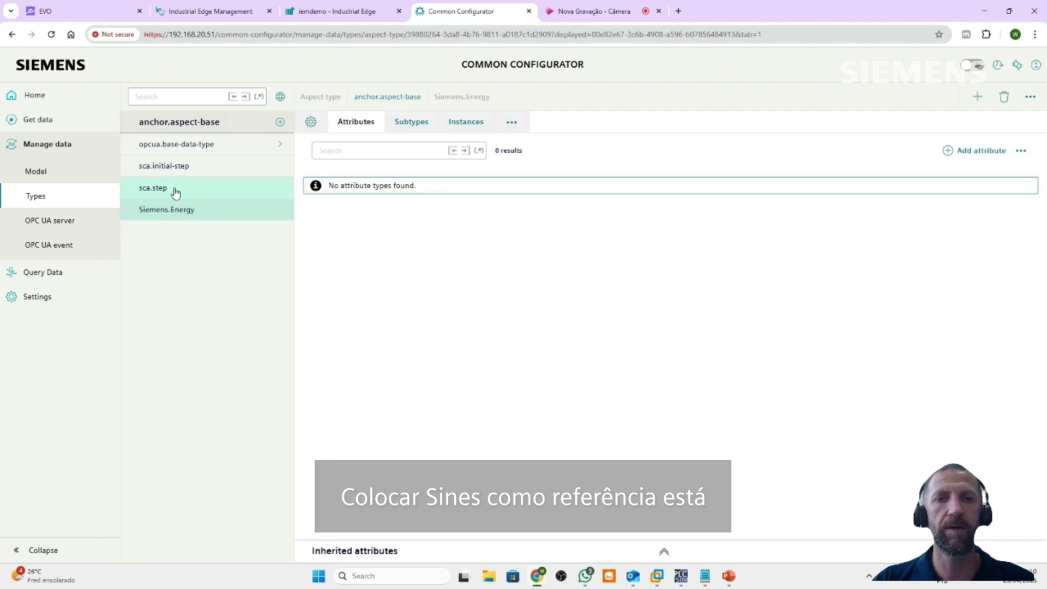
Add an attribute EnergyConsumption, its name copied from the text notes, with data type Float32 to the Siemens.Energy aspect type.
{"action": "left_click", "coordinate": [982, 150]}
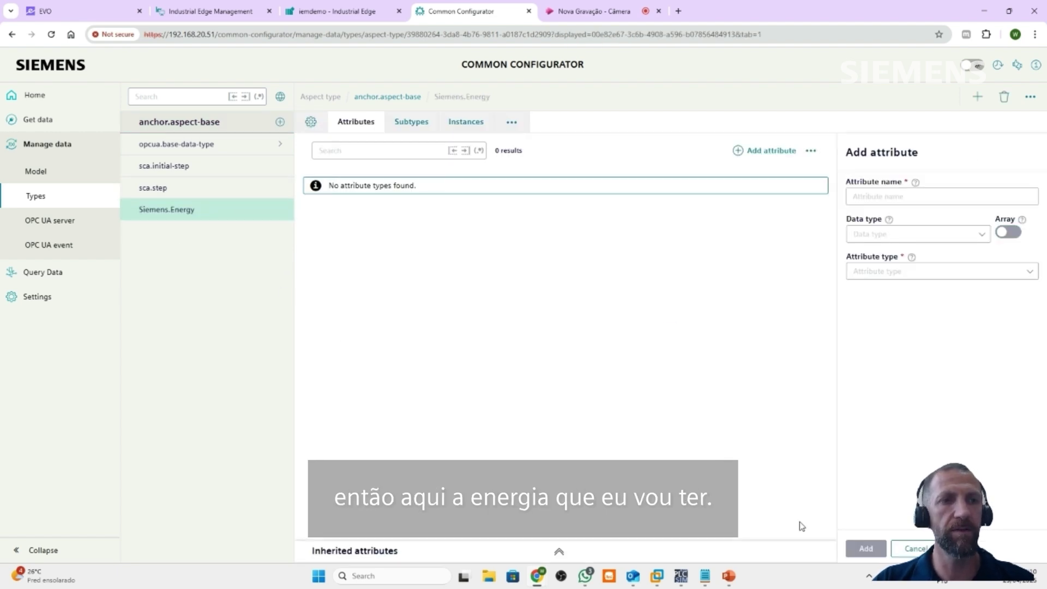
{"action": "left_click", "coordinate": [708, 579]}
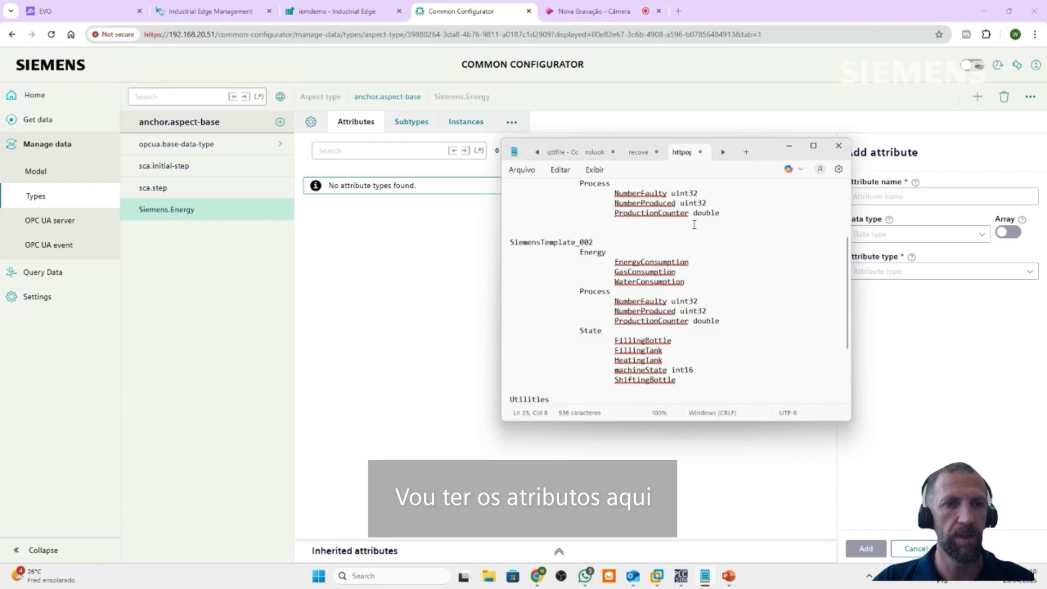
{"action": "scroll", "coordinate": [628, 194], "scroll_direction": "up", "scroll_amount": 3}
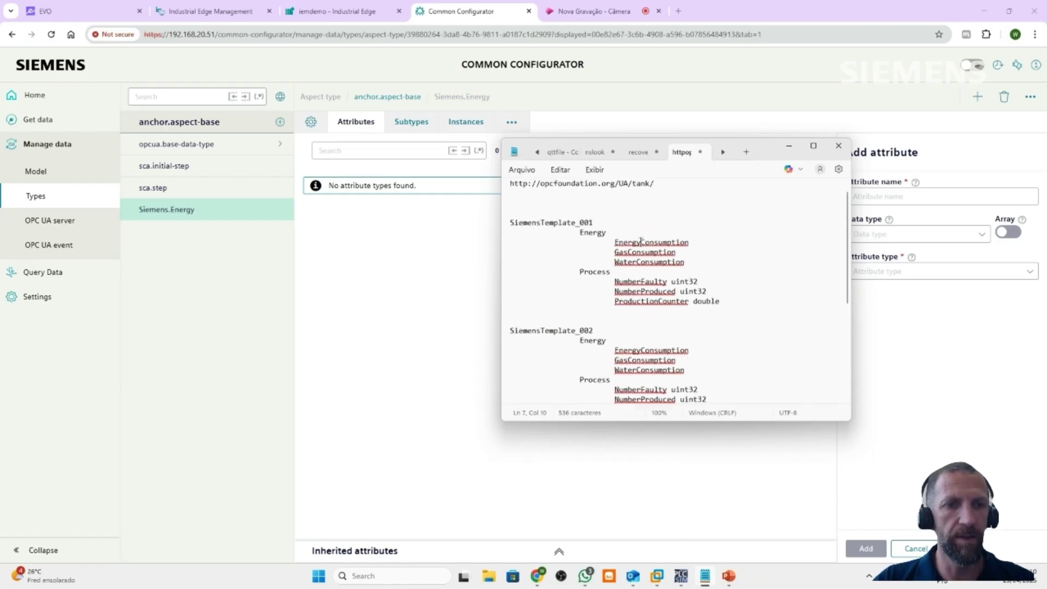
{"action": "double_click", "coordinate": [641, 242]}
{"action": "key", "text": "ctrl+c"}
{"action": "left_click", "coordinate": [898, 196]}
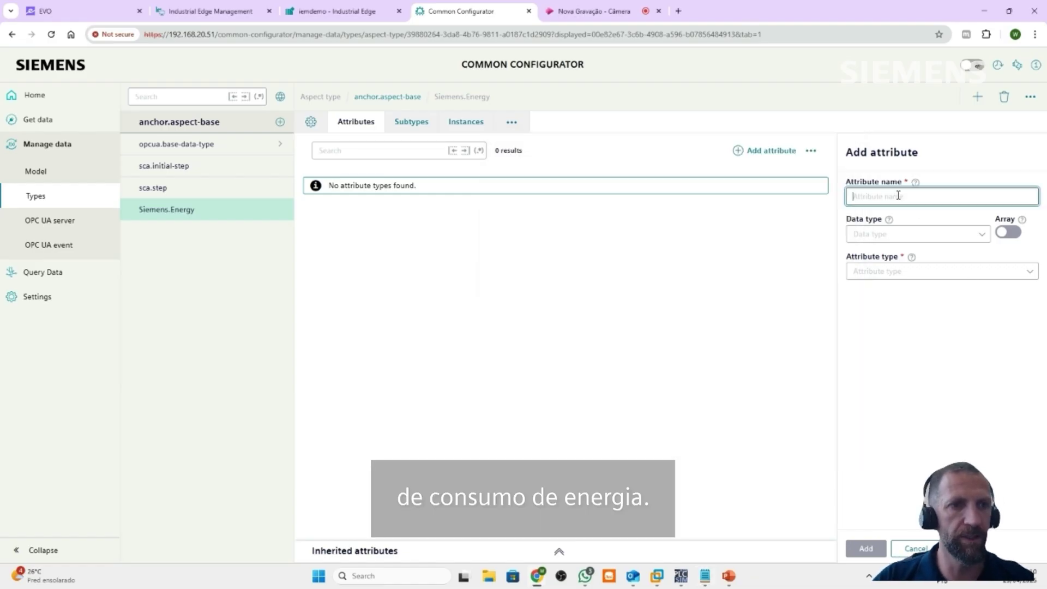
{"action": "key", "text": "ctrl+v"}
{"action": "left_click", "coordinate": [898, 234]}
{"action": "left_click", "coordinate": [896, 258]}
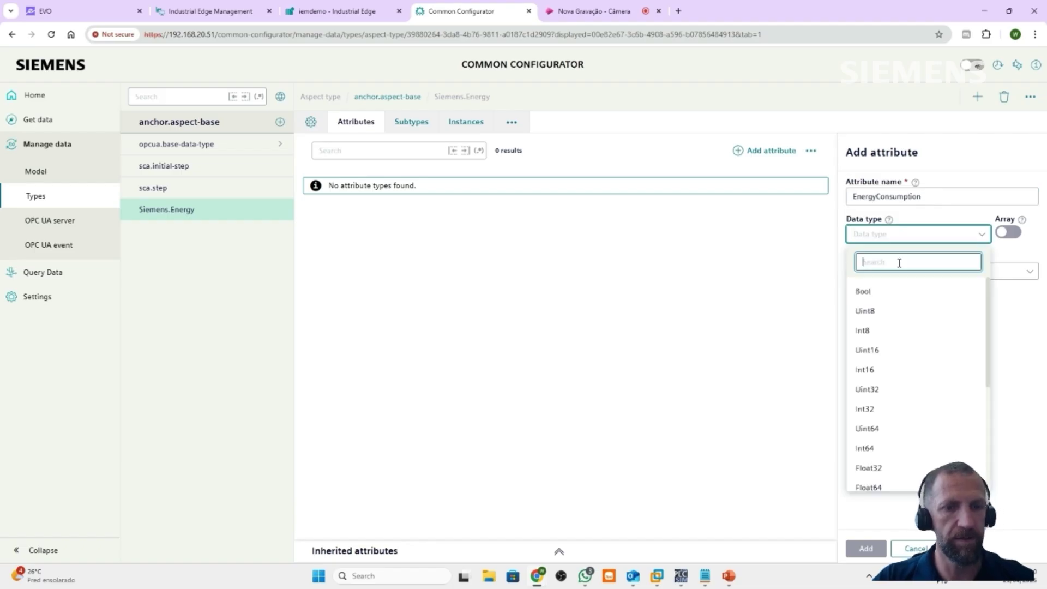
{"action": "type", "text": "floa"}
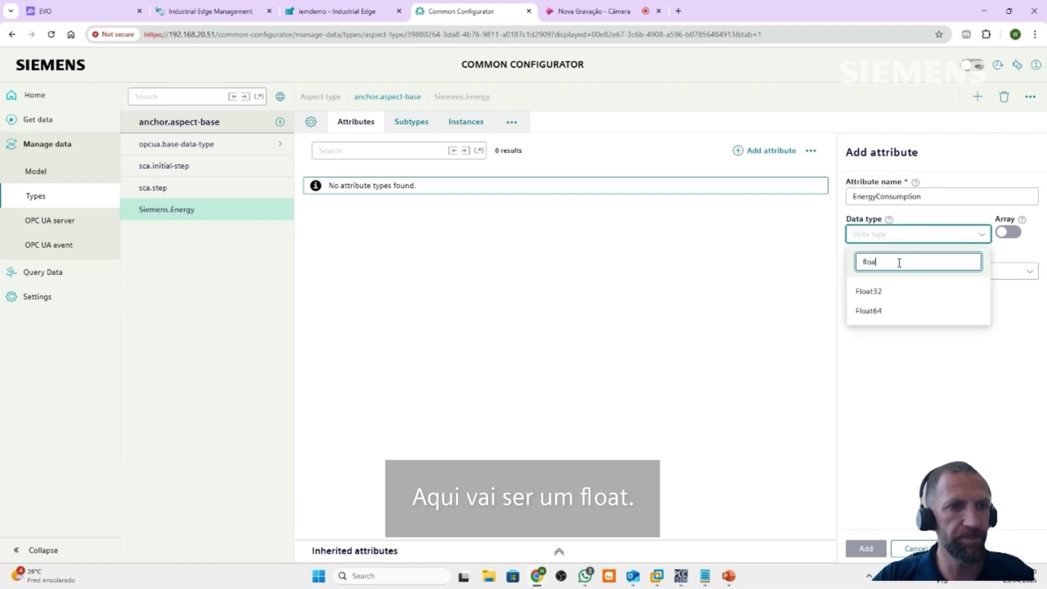
{"action": "left_click", "coordinate": [868, 292]}
{"action": "left_click", "coordinate": [866, 549]}
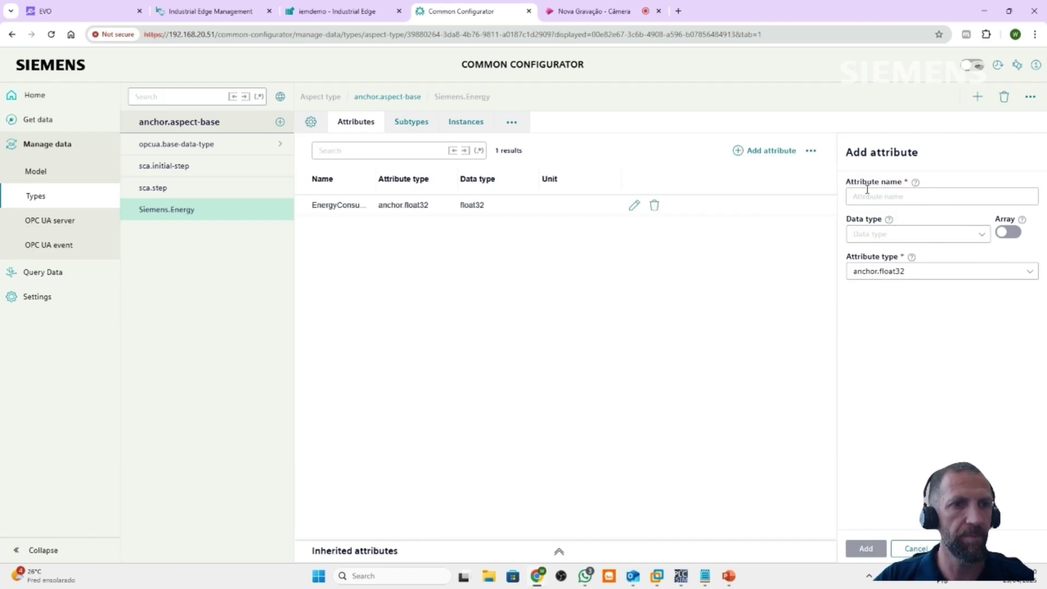
Add an attribute GasConsumption, its name copied from the text notes, with data type Float32 to the Siemens.Energy aspect type.
{"action": "key", "text": "alt+Tab"}
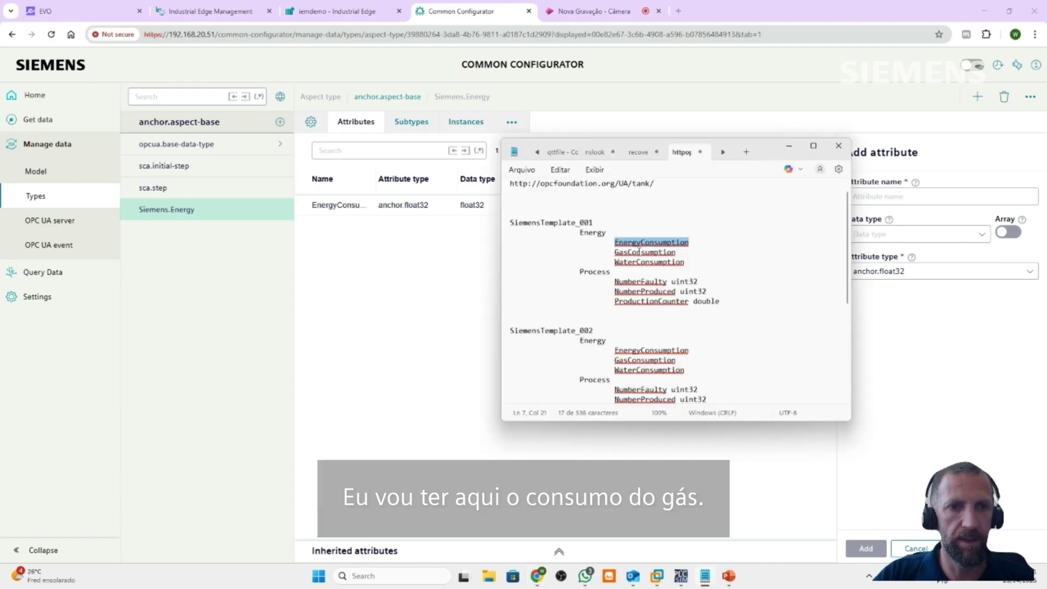
{"action": "double_click", "coordinate": [640, 253]}
{"action": "key", "text": "ctrl+c"}
{"action": "left_click", "coordinate": [904, 198]}
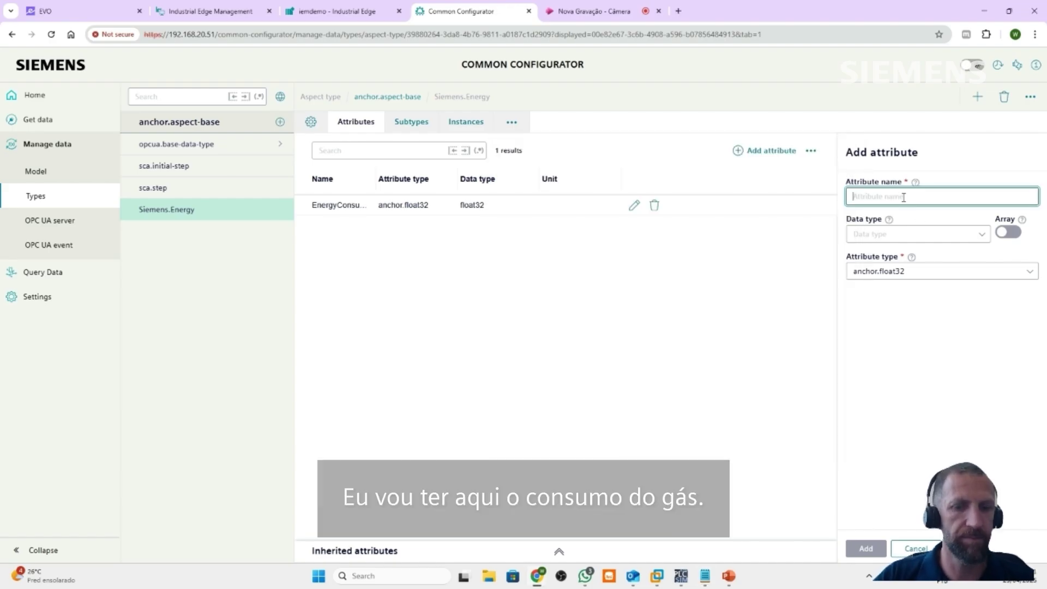
{"action": "key", "text": "ctrl+v"}
{"action": "left_click", "coordinate": [877, 235]}
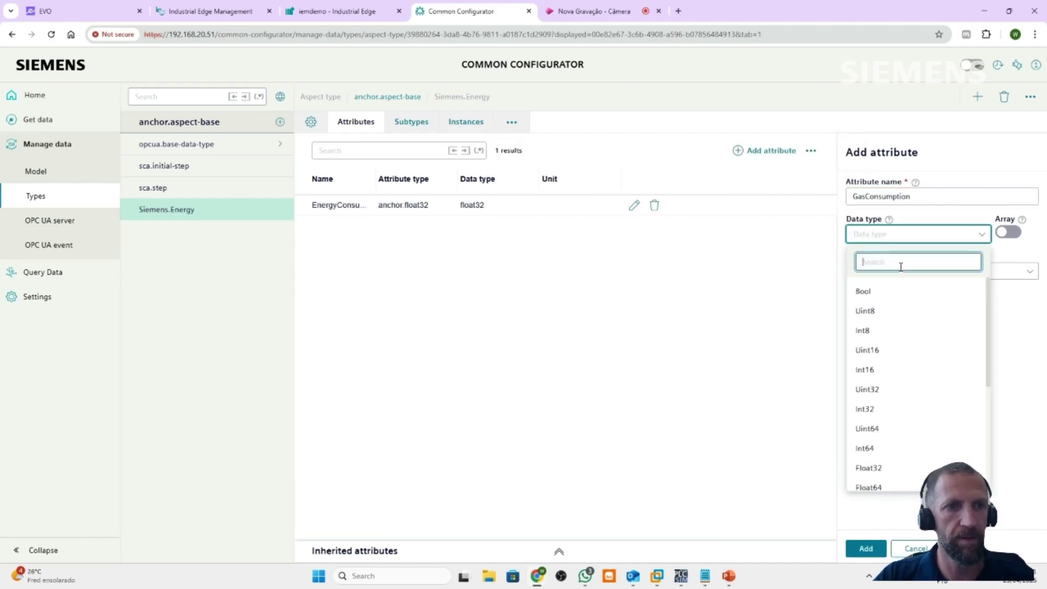
{"action": "type", "text": "flo"}
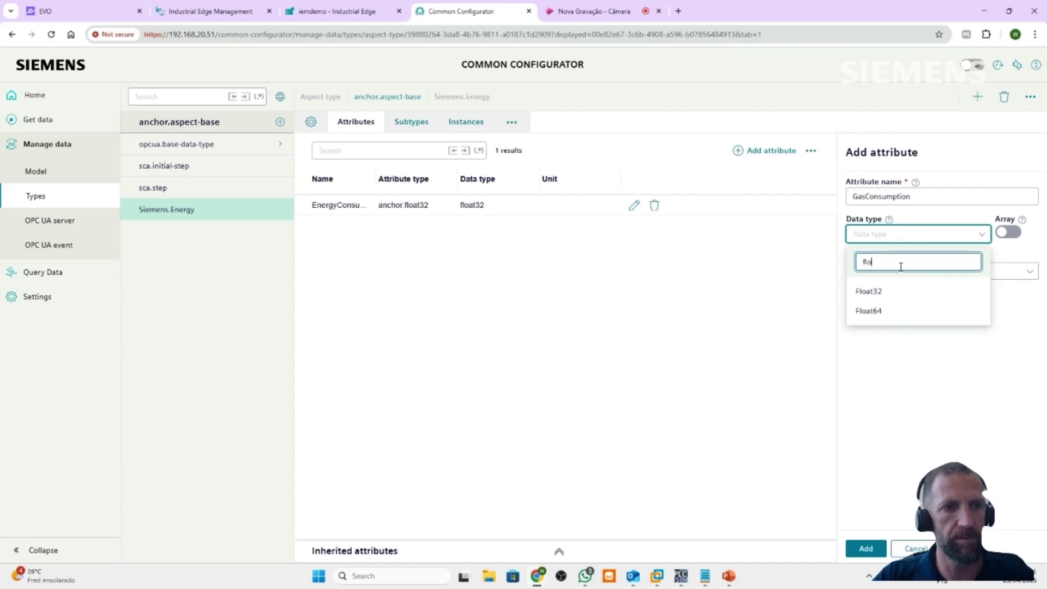
{"action": "left_click", "coordinate": [873, 292]}
{"action": "left_click", "coordinate": [867, 548]}
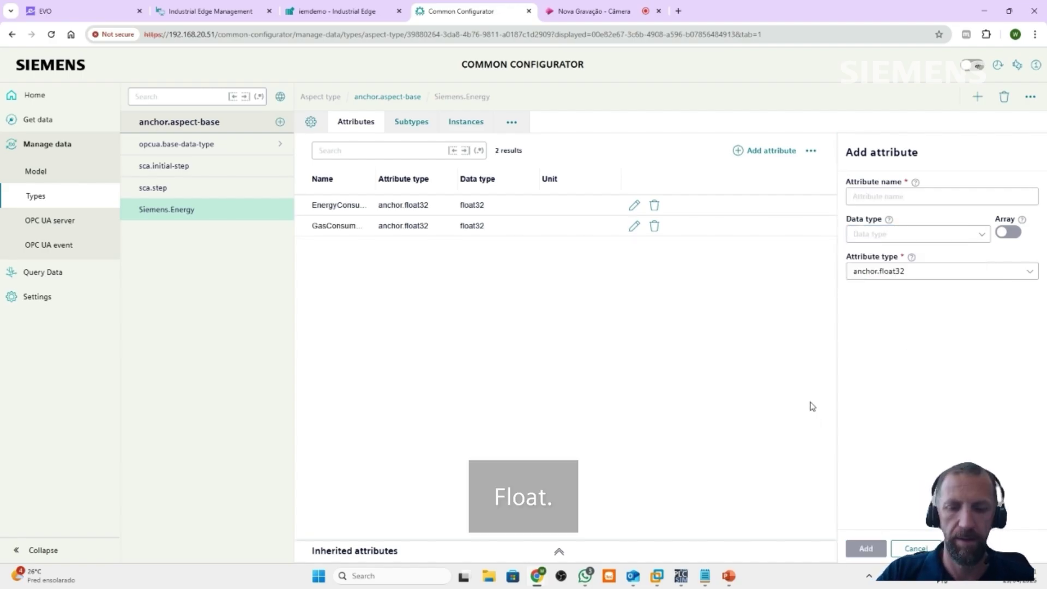
Add an attribute WaterConsumption, its name copied from the text notes, with data type Float32 to the Siemens.Energy aspect type.
{"action": "key", "text": "alt+Tab"}
{"action": "double_click", "coordinate": [656, 263]}
{"action": "key", "text": "ctrl+c"}
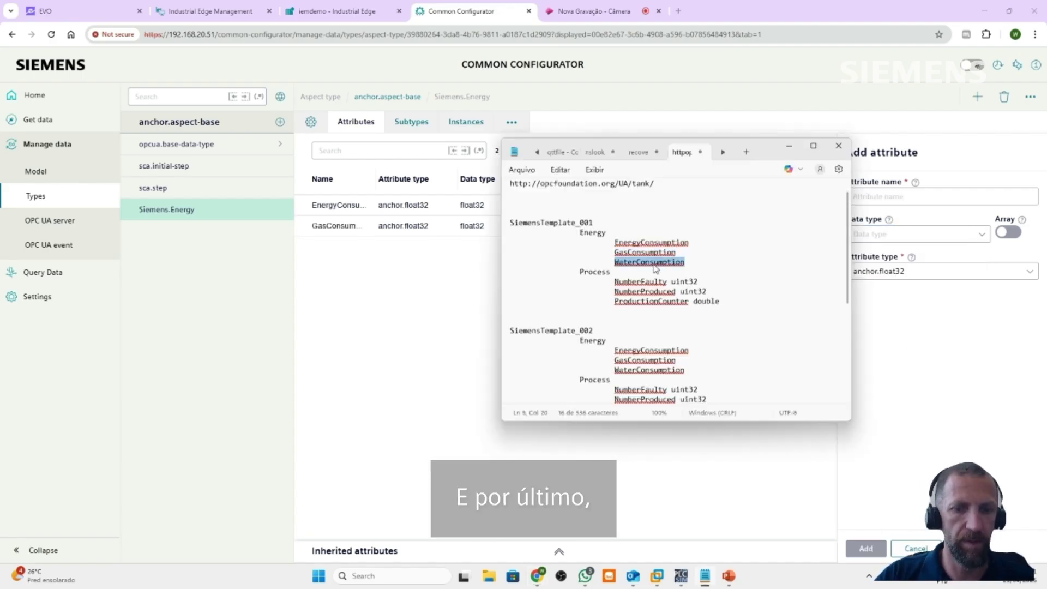
{"action": "left_click", "coordinate": [900, 201]}
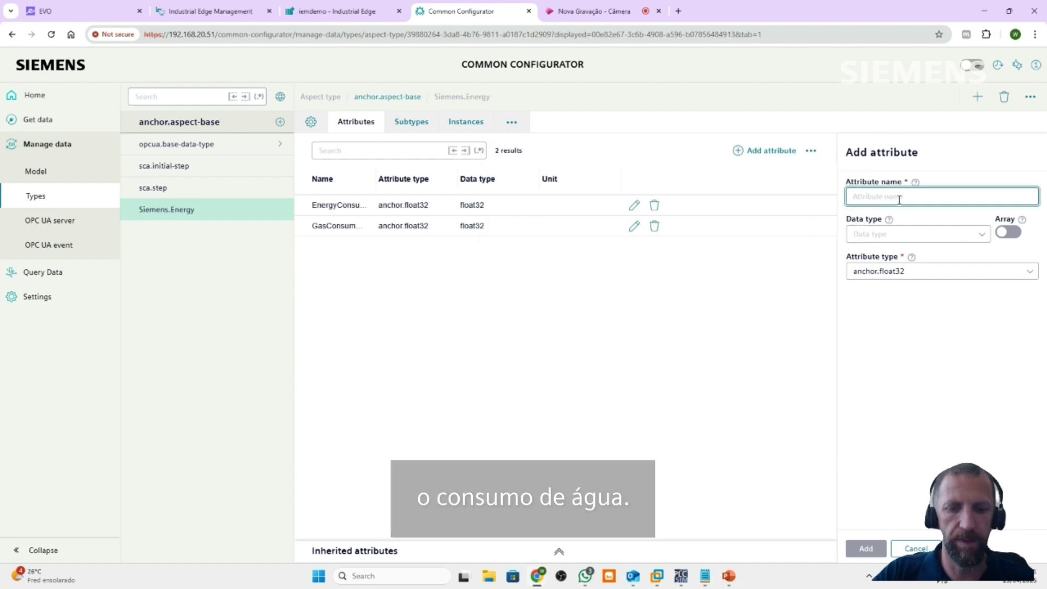
{"action": "key", "text": "ctrl+v"}
{"action": "left_click", "coordinate": [877, 236]}
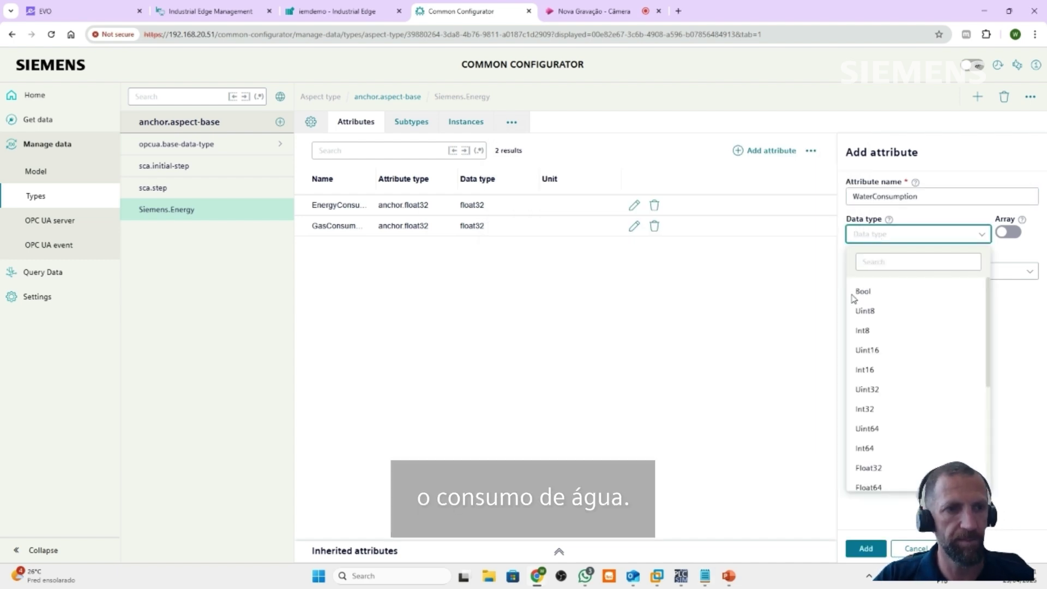
{"action": "left_click", "coordinate": [900, 264]}
{"action": "type", "text": "float"}
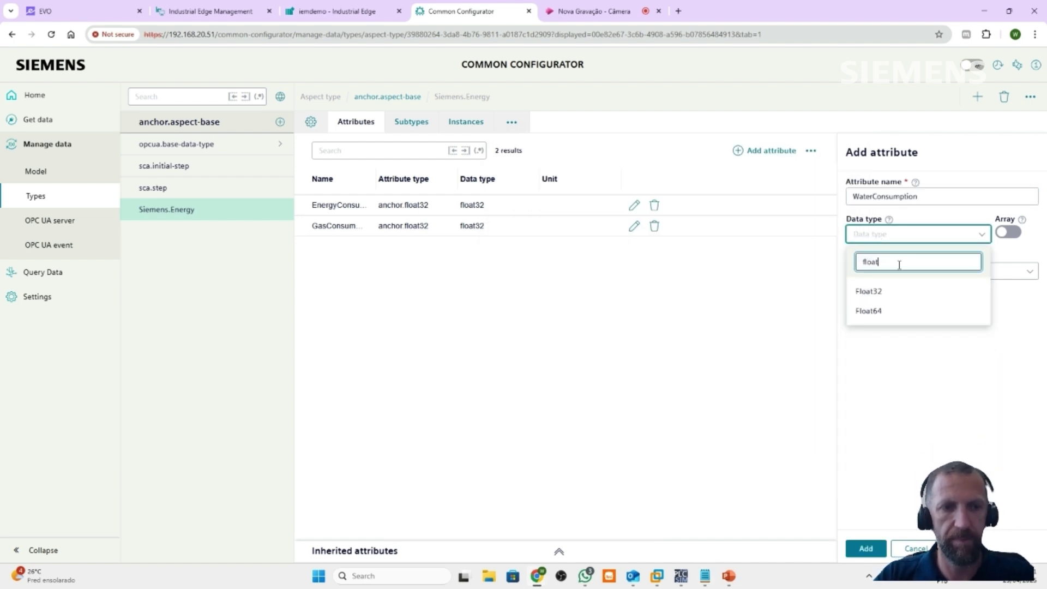
{"action": "left_click", "coordinate": [887, 295]}
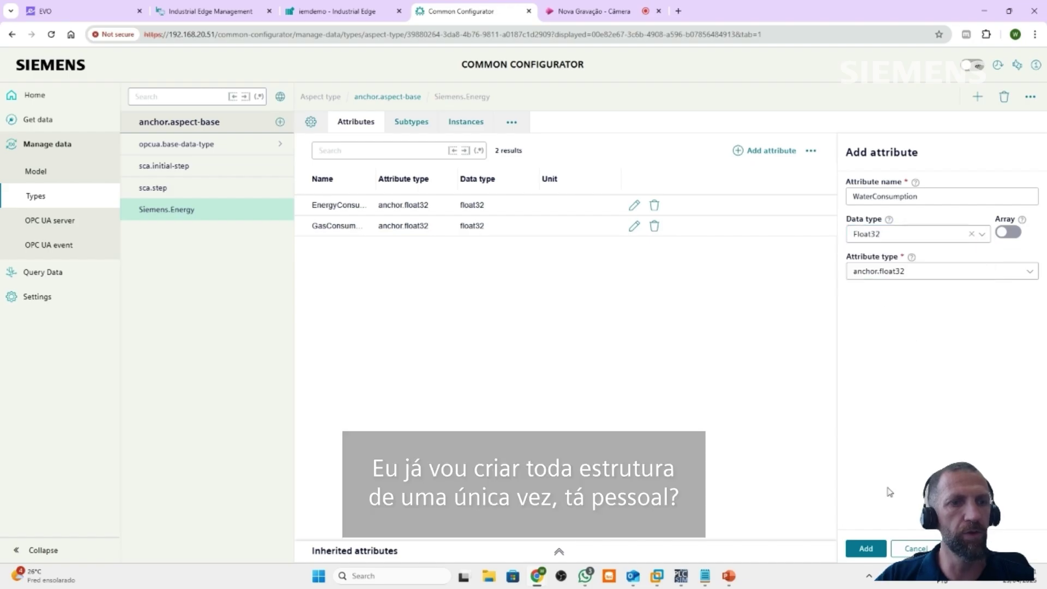
{"action": "left_click", "coordinate": [866, 549]}
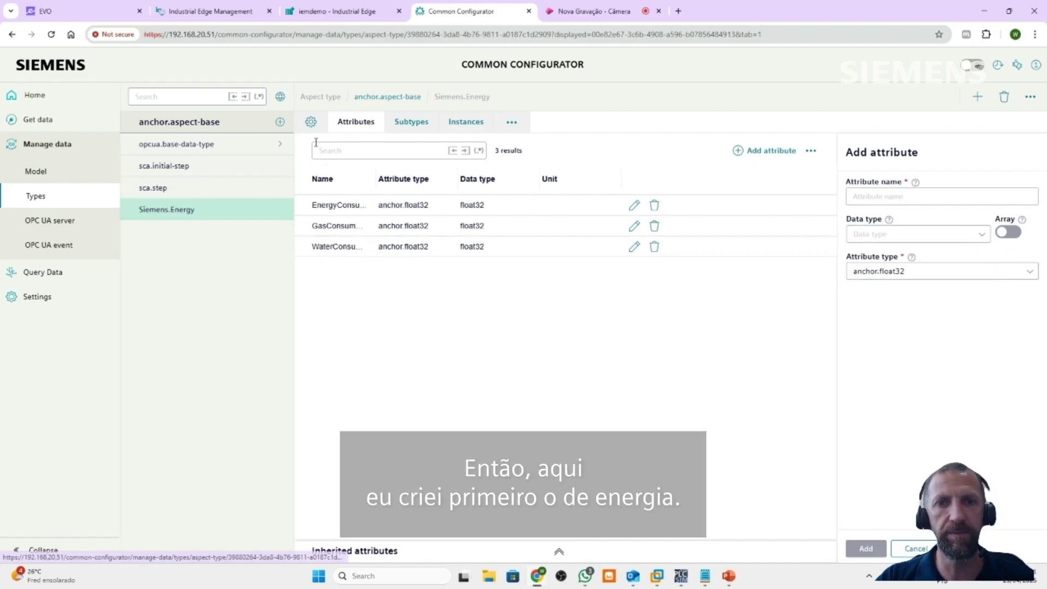
Create an aspect type named Process, copied from the text notes, in the Siemens namespace under anchor.aspect-base.
{"action": "left_click", "coordinate": [280, 121]}
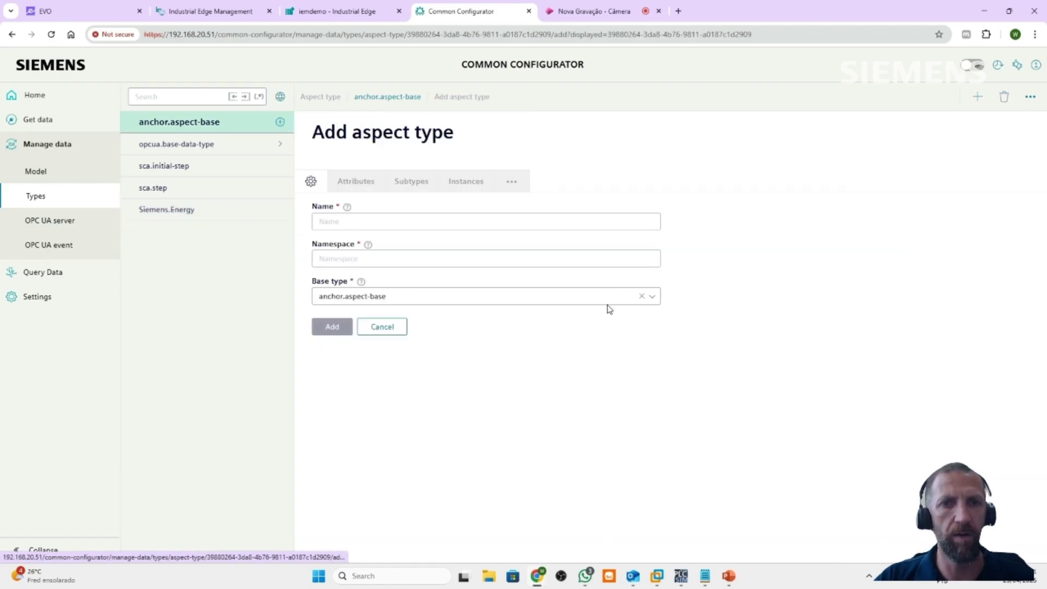
{"action": "left_click", "coordinate": [706, 577]}
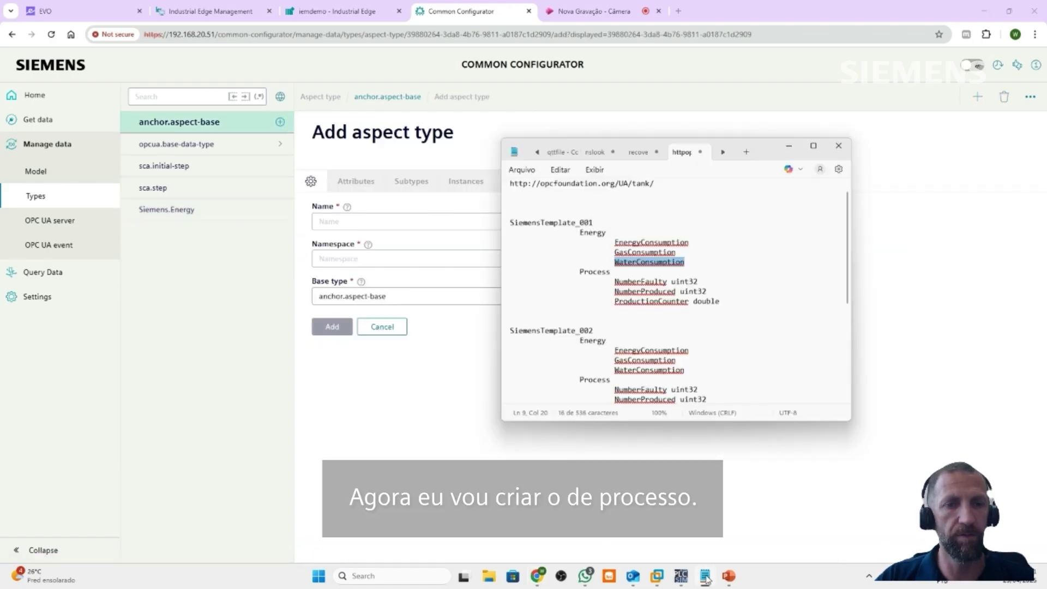
{"action": "double_click", "coordinate": [601, 274]}
{"action": "key", "text": "ctrl+c"}
{"action": "key", "text": "alt+Tab"}
{"action": "left_click", "coordinate": [354, 220]}
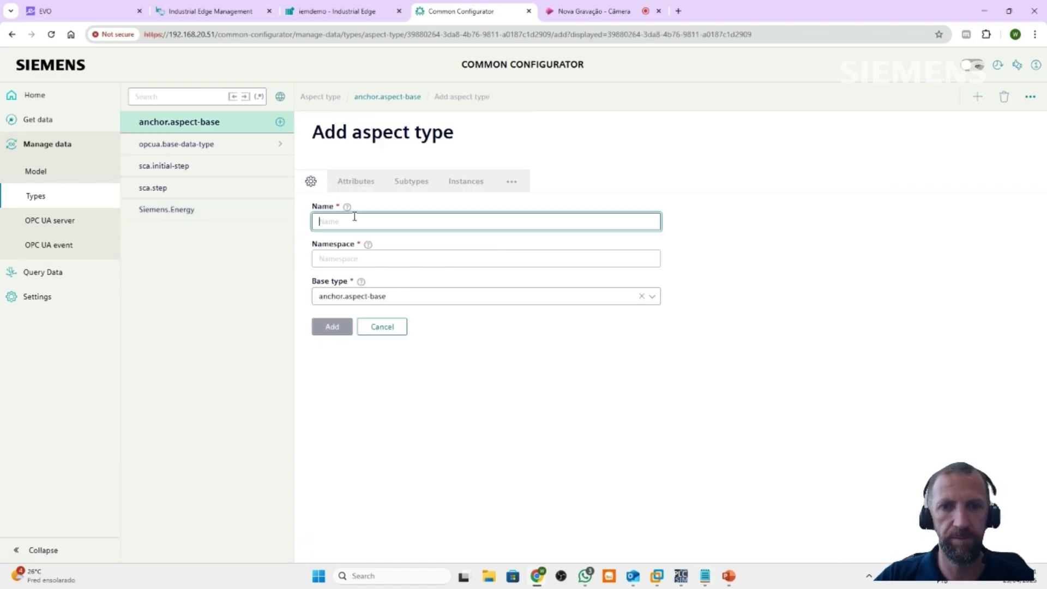
{"action": "key", "text": "ctrl+v"}
{"action": "type", "text": "s"}
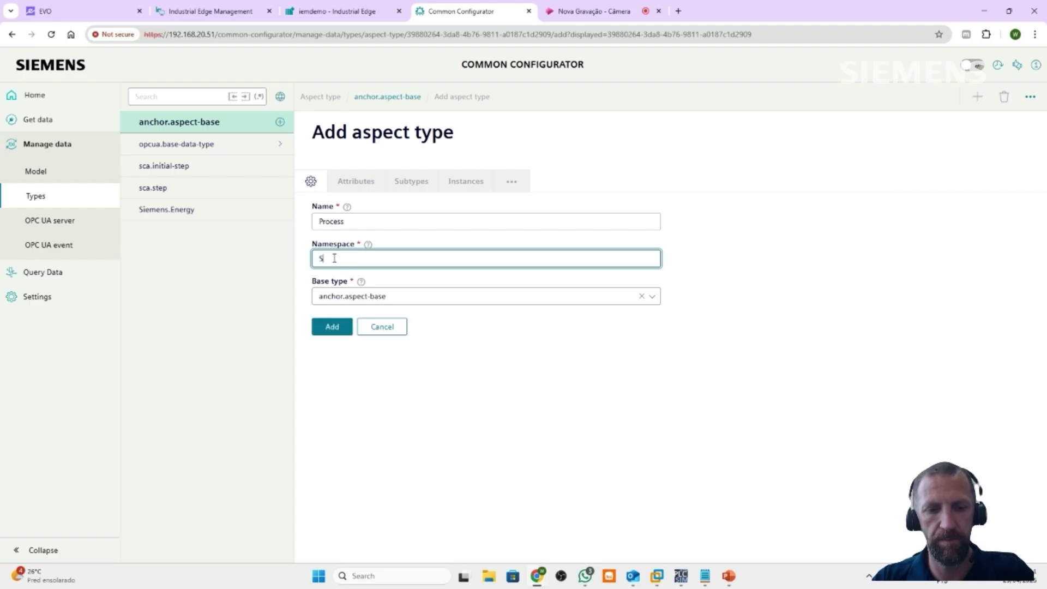
{"action": "left_click", "coordinate": [330, 330]}
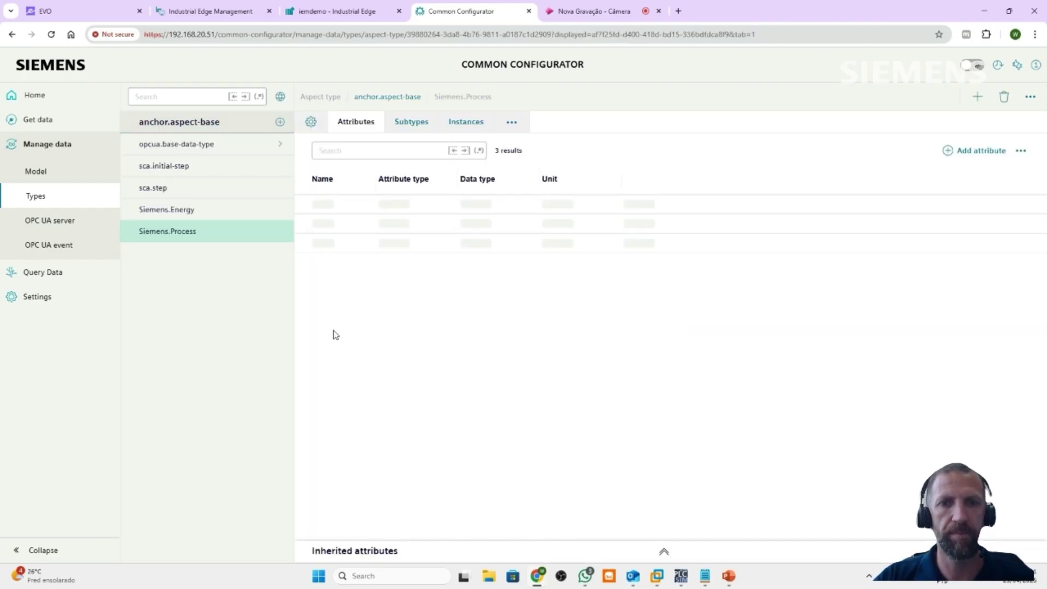
Add a Uint32 attribute NumberFaulty, named from the text notes, to Siemens.Process, copying the name NumberProduced from the notes before confirming.
{"action": "left_click", "coordinate": [982, 153]}
{"action": "key", "text": "alt+Tab"}
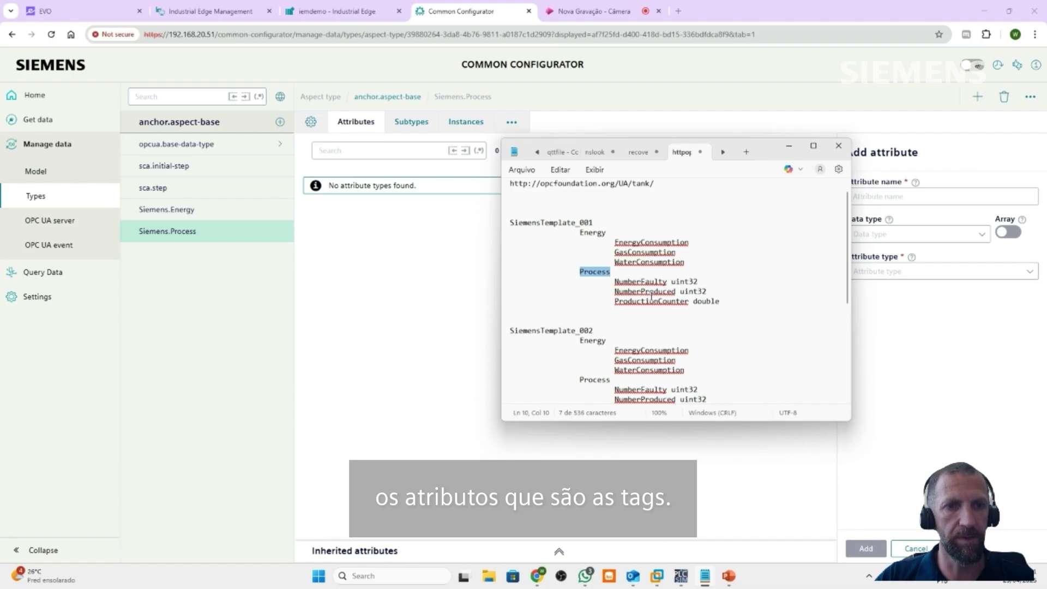
{"action": "double_click", "coordinate": [642, 282]}
{"action": "key", "text": "ctrl+c"}
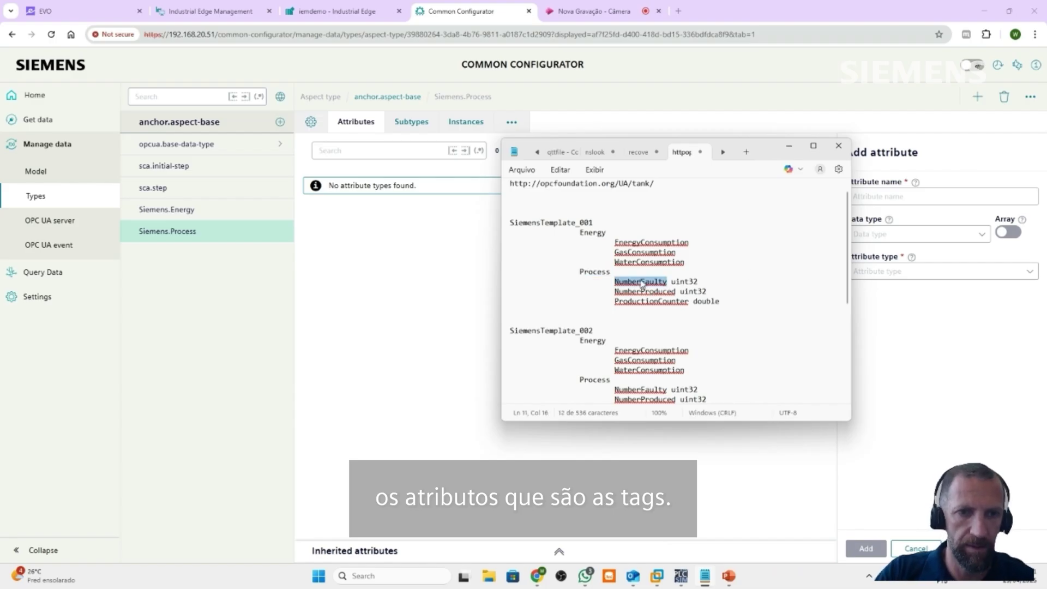
{"action": "key", "text": "alt+Tab"}
{"action": "left_click", "coordinate": [886, 196]}
{"action": "key", "text": "ctrl+v"}
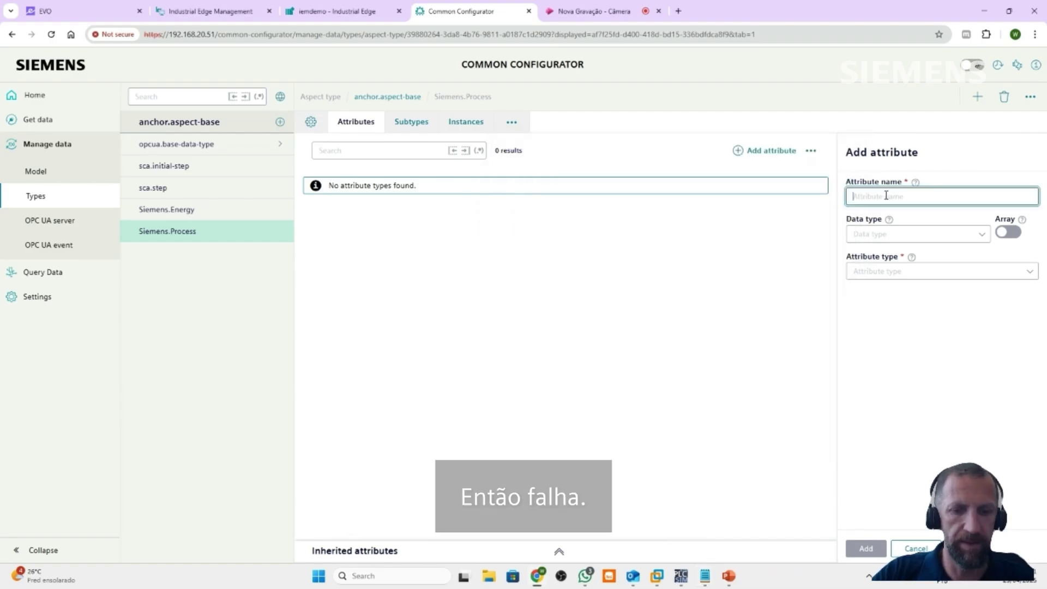
{"action": "left_click", "coordinate": [881, 234]}
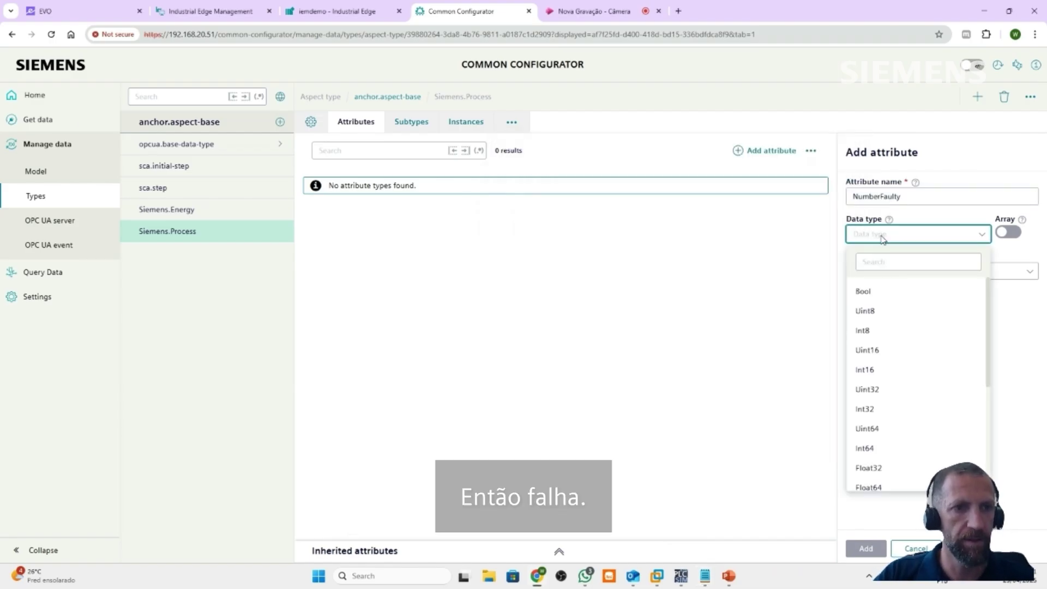
{"action": "left_click", "coordinate": [914, 264]}
{"action": "type", "text": "ui"}
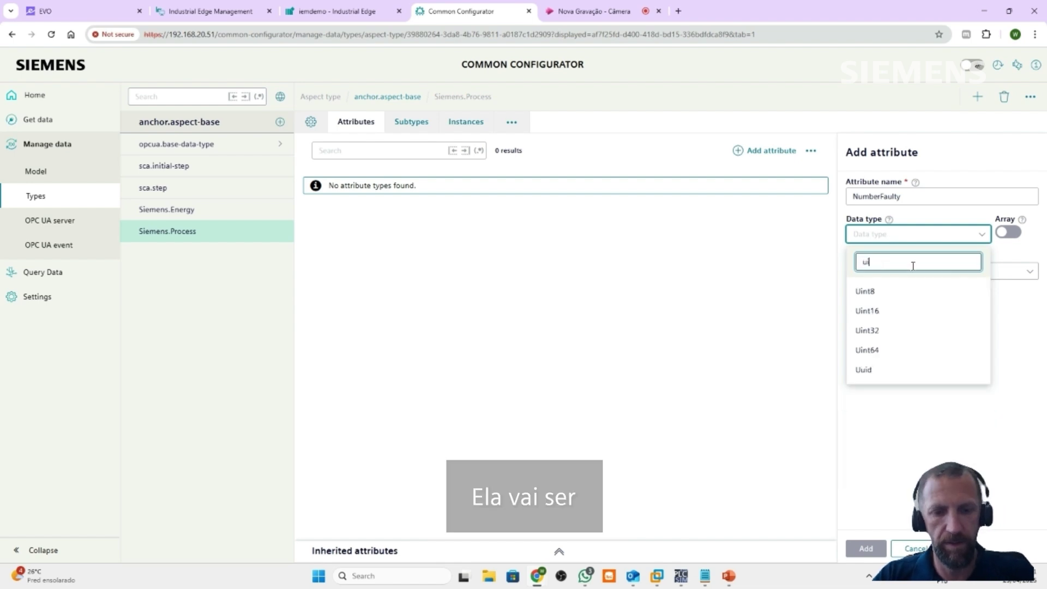
{"action": "left_click", "coordinate": [878, 330]}
{"action": "key", "text": "alt+Tab"}
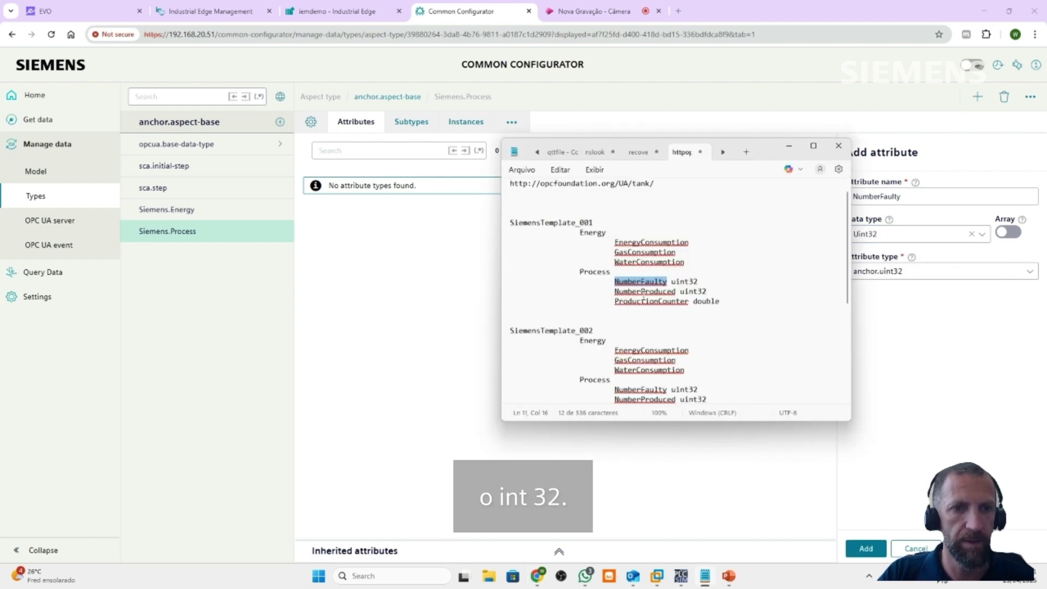
{"action": "double_click", "coordinate": [643, 292]}
{"action": "key", "text": "ctrl+c"}
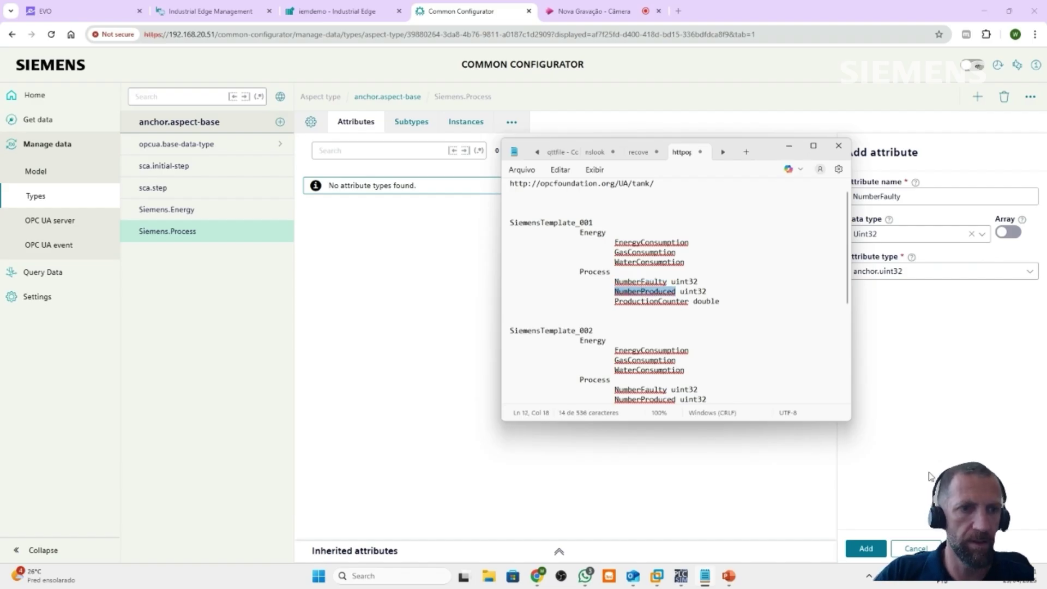
{"action": "left_click", "coordinate": [867, 548]}
Add an attribute with the copied name NumberProduced and data type Uint32 to the Siemens.Process aspect type.
{"action": "left_click", "coordinate": [885, 198]}
{"action": "key", "text": "ctrl+v"}
{"action": "left_click", "coordinate": [886, 235]}
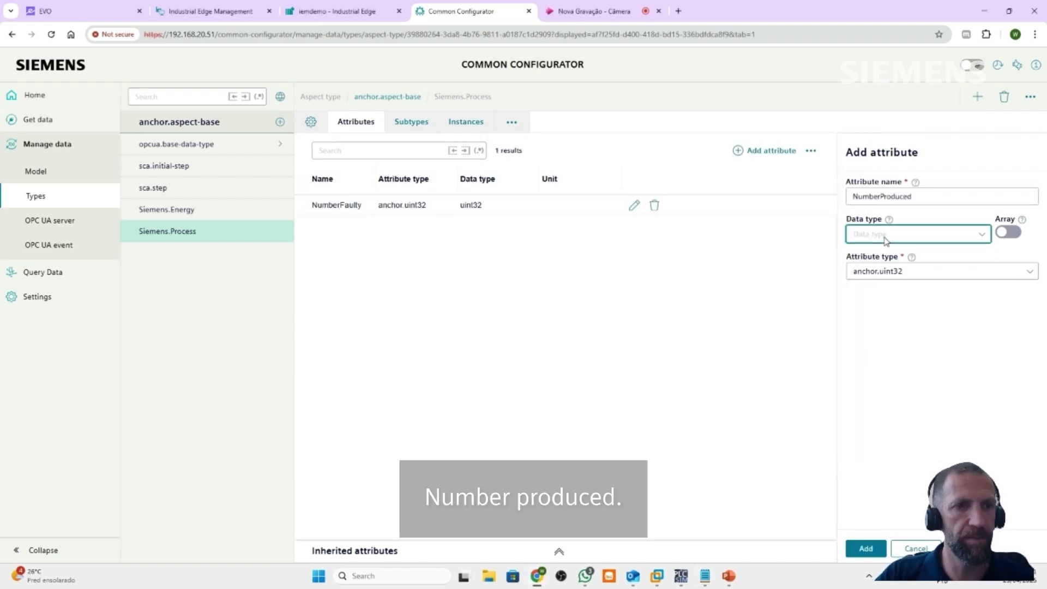
{"action": "left_click", "coordinate": [915, 266]}
{"action": "type", "text": "ui"}
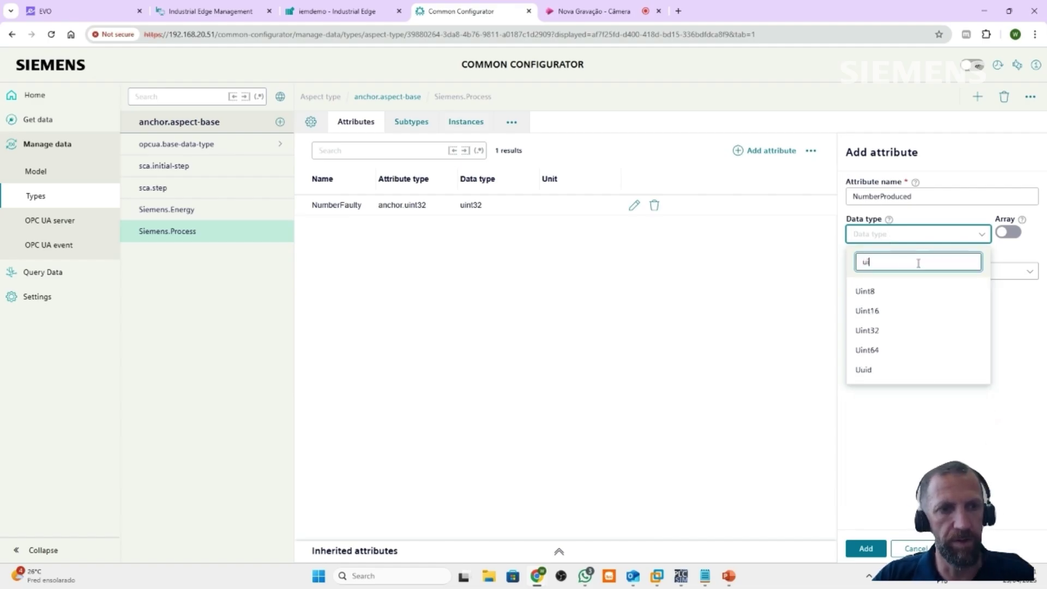
{"action": "left_click", "coordinate": [907, 330]}
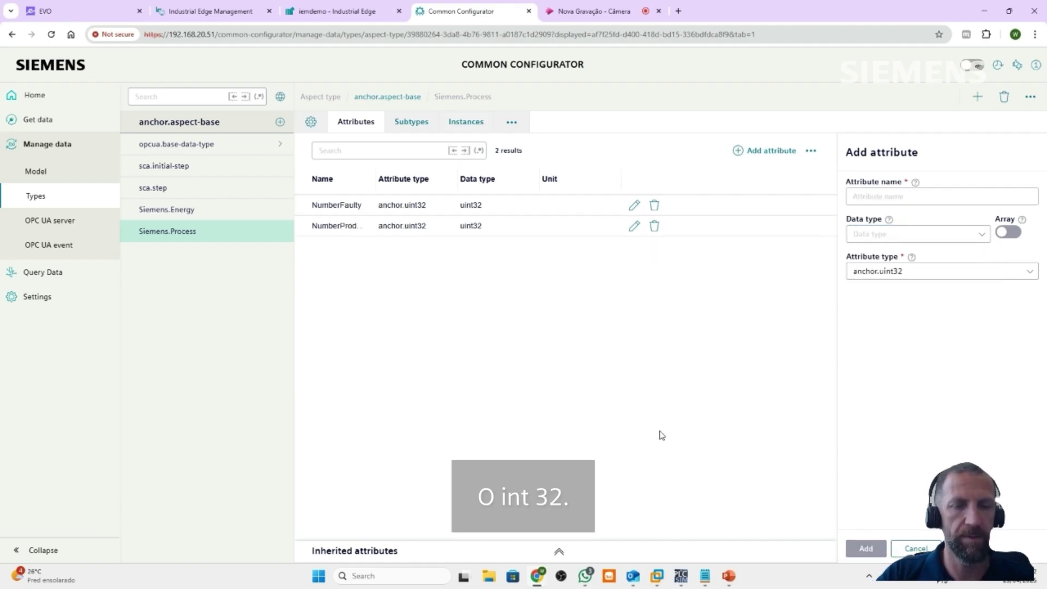
Add an attribute ProductionCounter, its name copied from the text notes, with data type Float32 to the Siemens.Process aspect type.
{"action": "key", "text": "alt+Tab"}
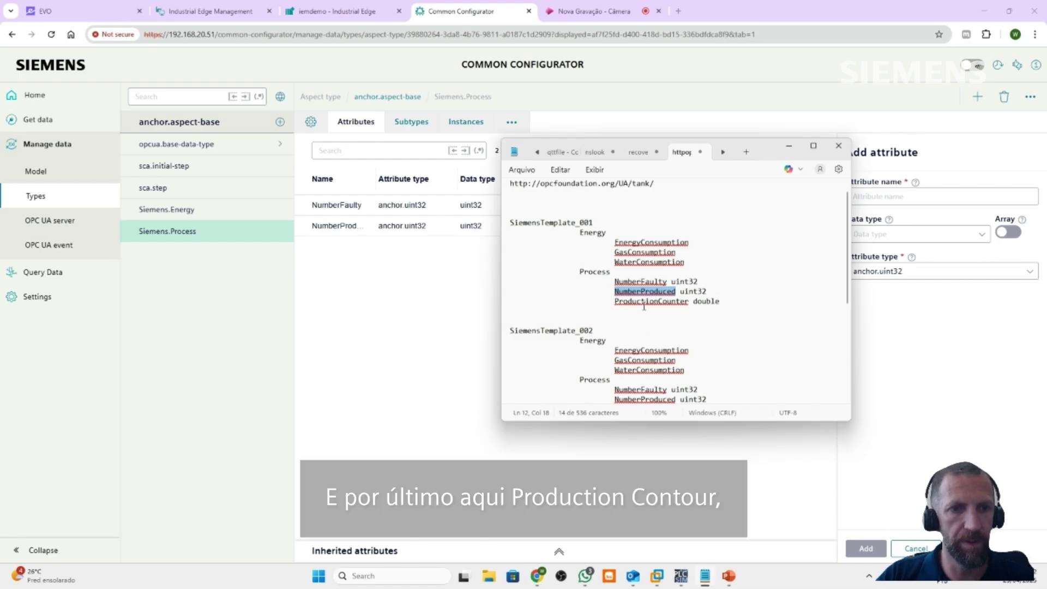
{"action": "double_click", "coordinate": [645, 304]}
{"action": "key", "text": "ctrl+c"}
{"action": "key", "text": "alt+Tab"}
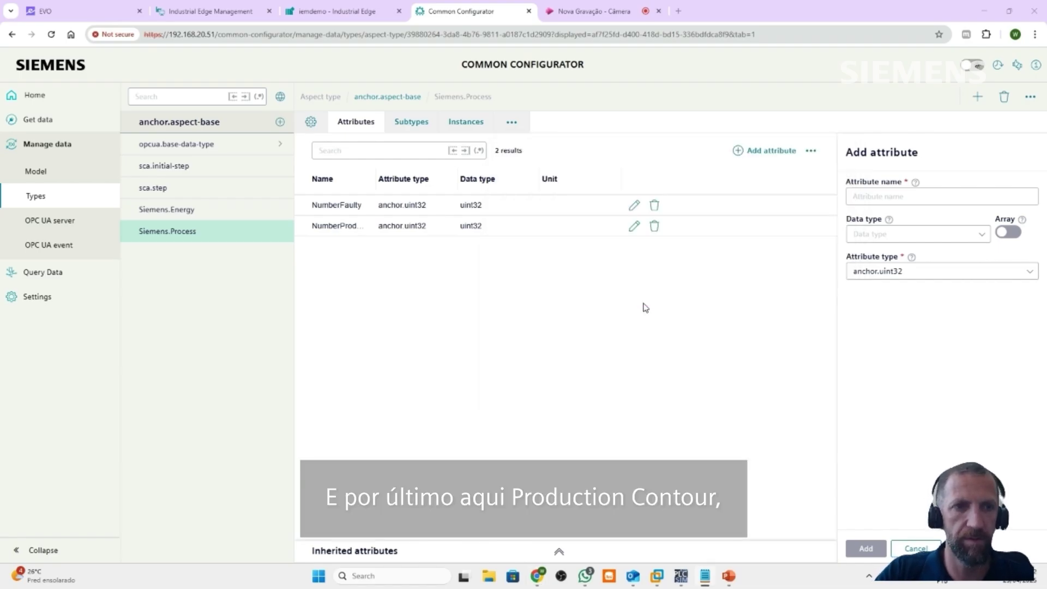
{"action": "left_click", "coordinate": [905, 197]}
{"action": "key", "text": "ctrl+v"}
{"action": "left_click", "coordinate": [918, 233]}
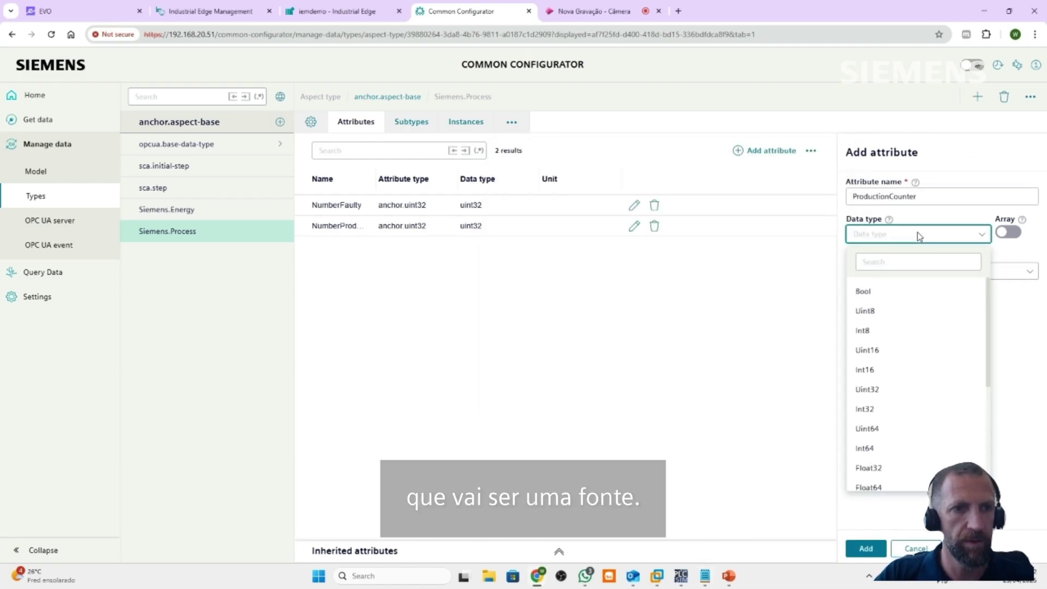
{"action": "left_click", "coordinate": [926, 264]}
{"action": "type", "text": "flo"}
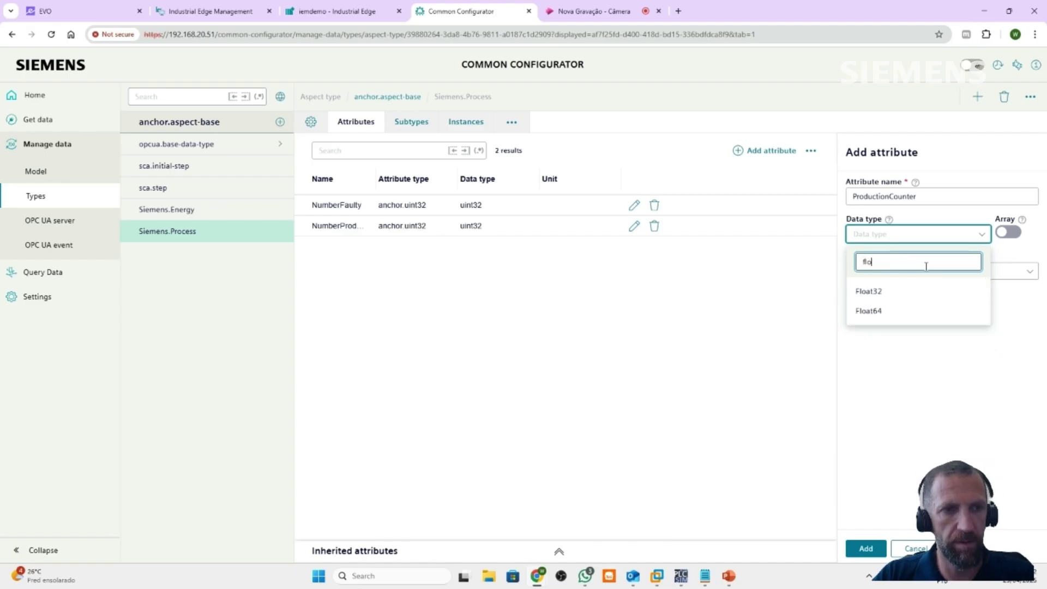
{"action": "left_click", "coordinate": [900, 292]}
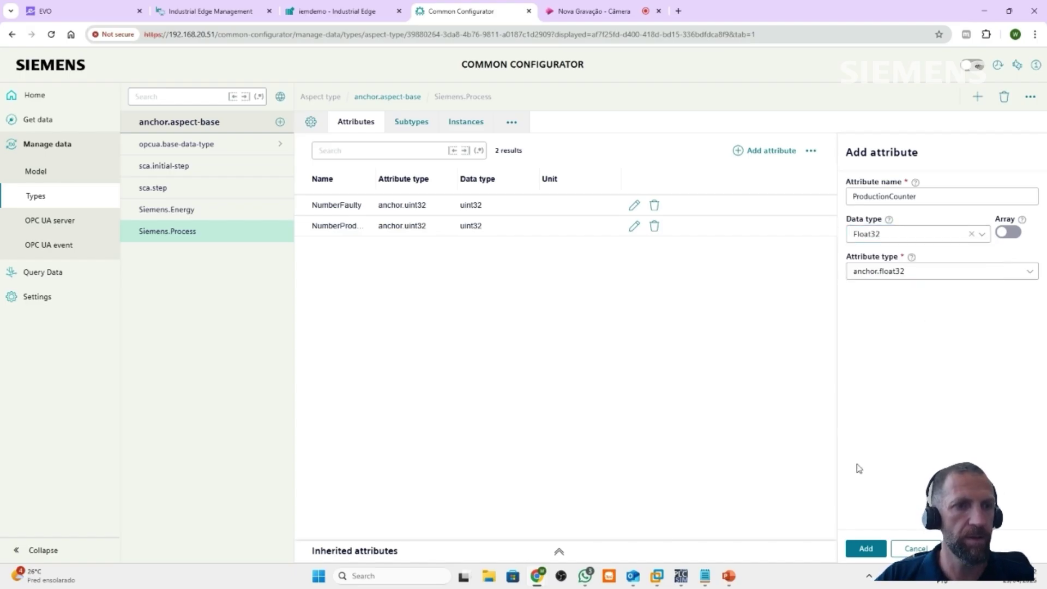
{"action": "left_click", "coordinate": [866, 552]}
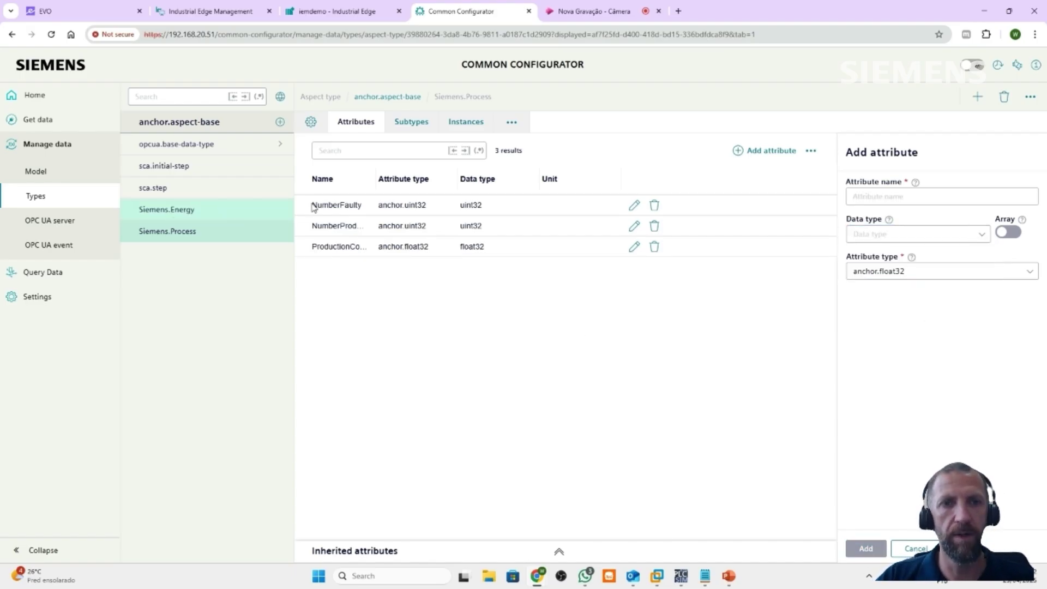
Create an aspect type named State, copied from the text notes, in the Siemens namespace under anchor.aspect-base.
{"action": "left_click", "coordinate": [980, 98]}
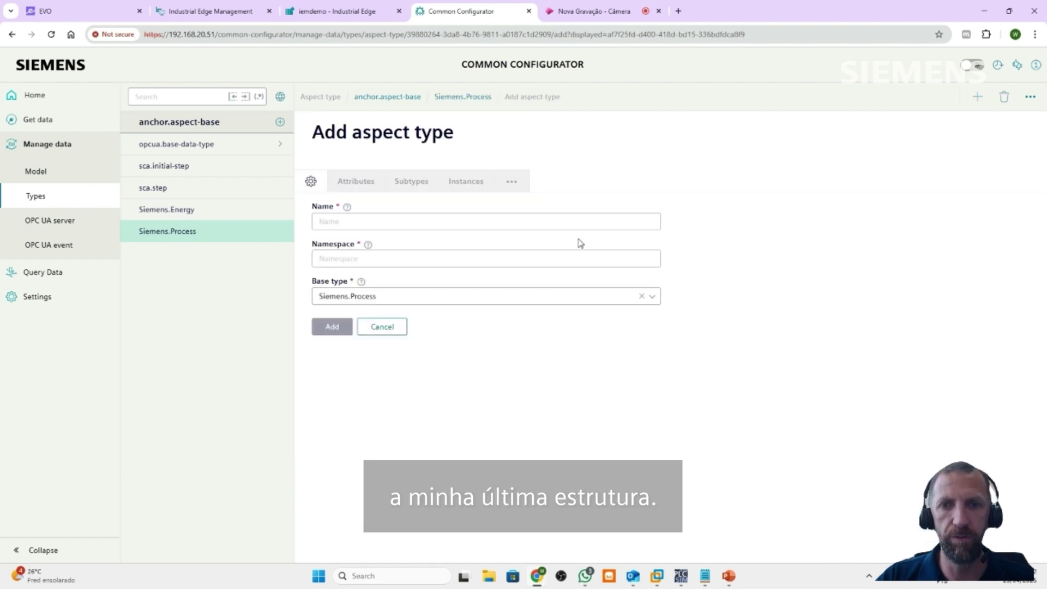
{"action": "left_click", "coordinate": [378, 327]}
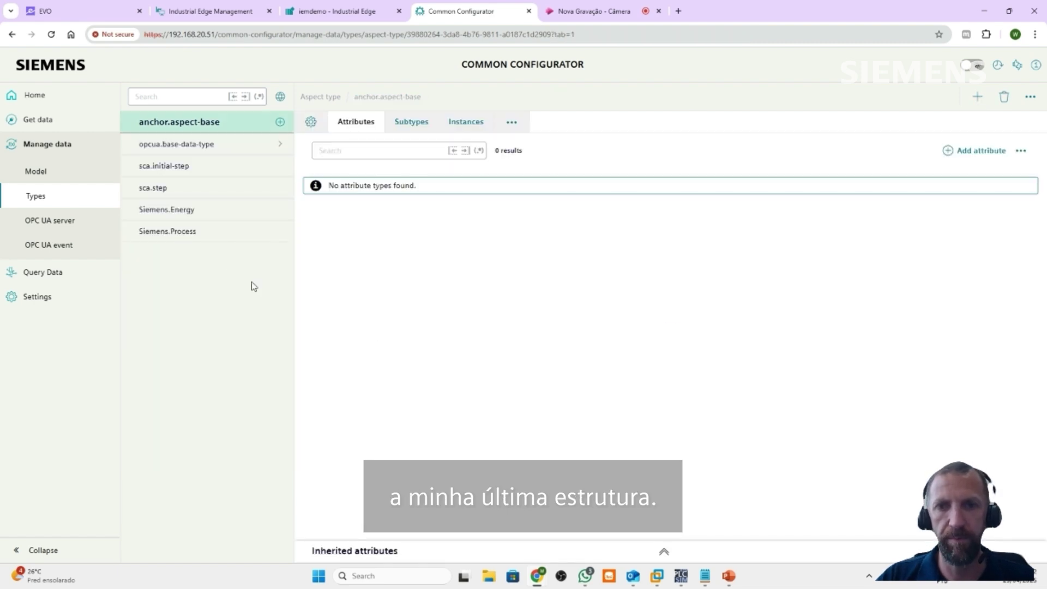
{"action": "left_click", "coordinate": [280, 123]}
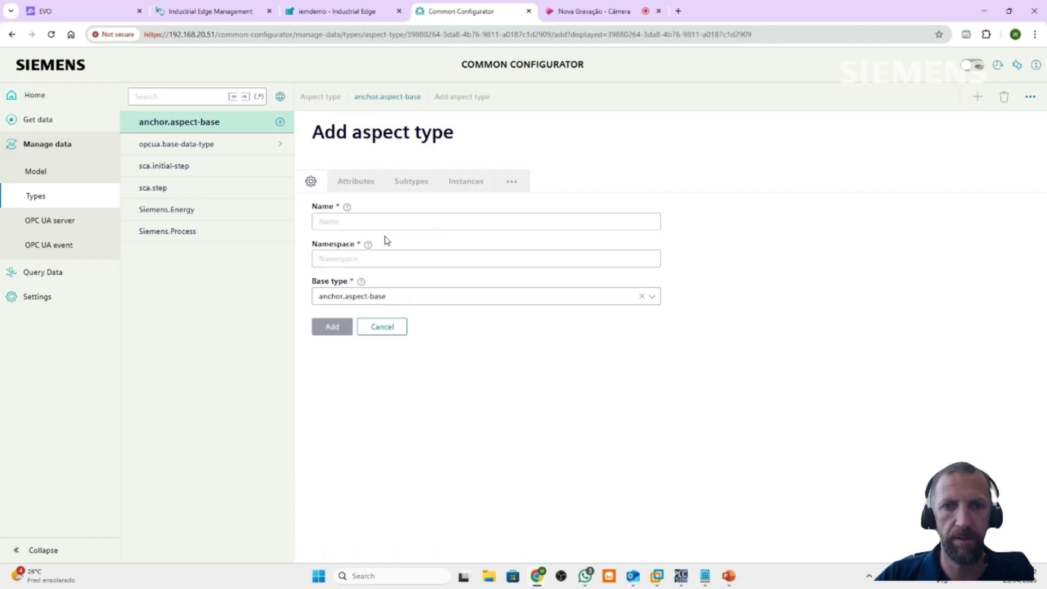
{"action": "key", "text": "alt+Tab"}
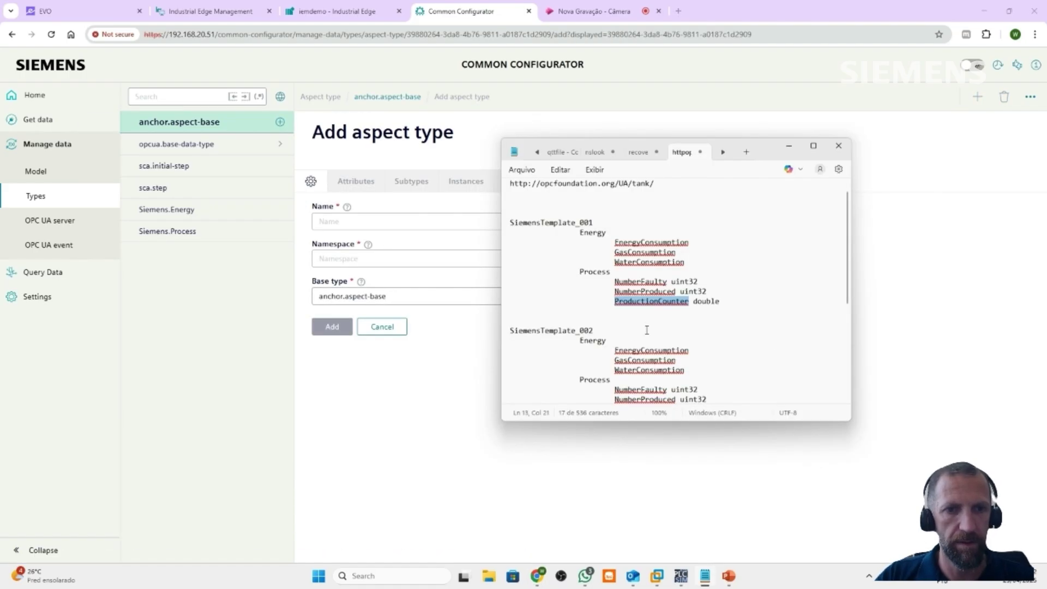
{"action": "scroll", "coordinate": [645, 330], "scroll_direction": "down", "scroll_amount": 3}
{"action": "double_click", "coordinate": [593, 342]}
{"action": "key", "text": "ctrl+c"}
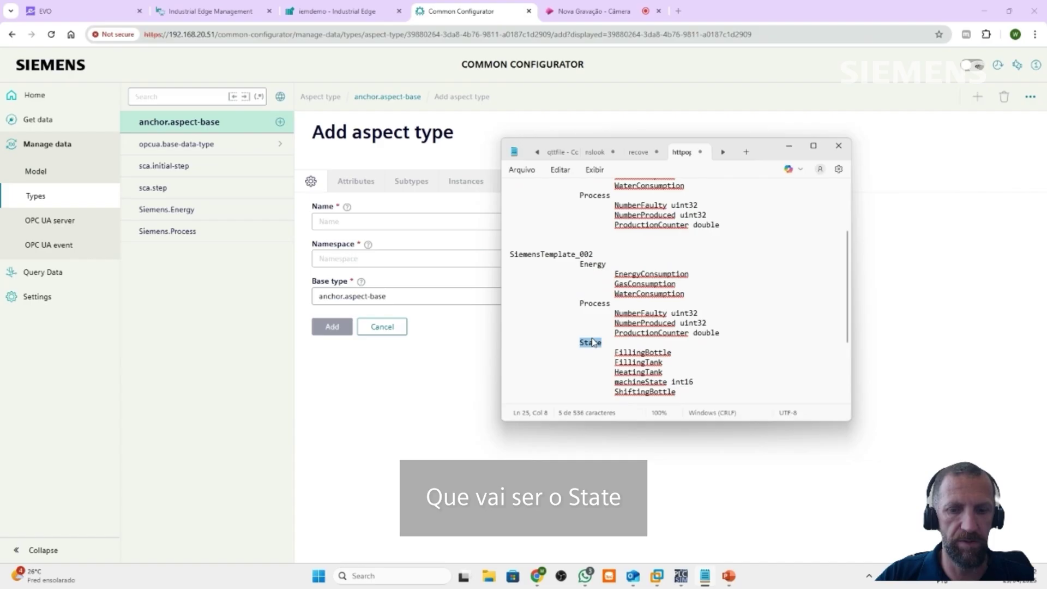
{"action": "key", "text": "alt+Tab"}
{"action": "left_click", "coordinate": [358, 222]}
{"action": "key", "text": "ctrl+v"}
{"action": "left_click", "coordinate": [345, 264]}
{"action": "type", "text": "S"}
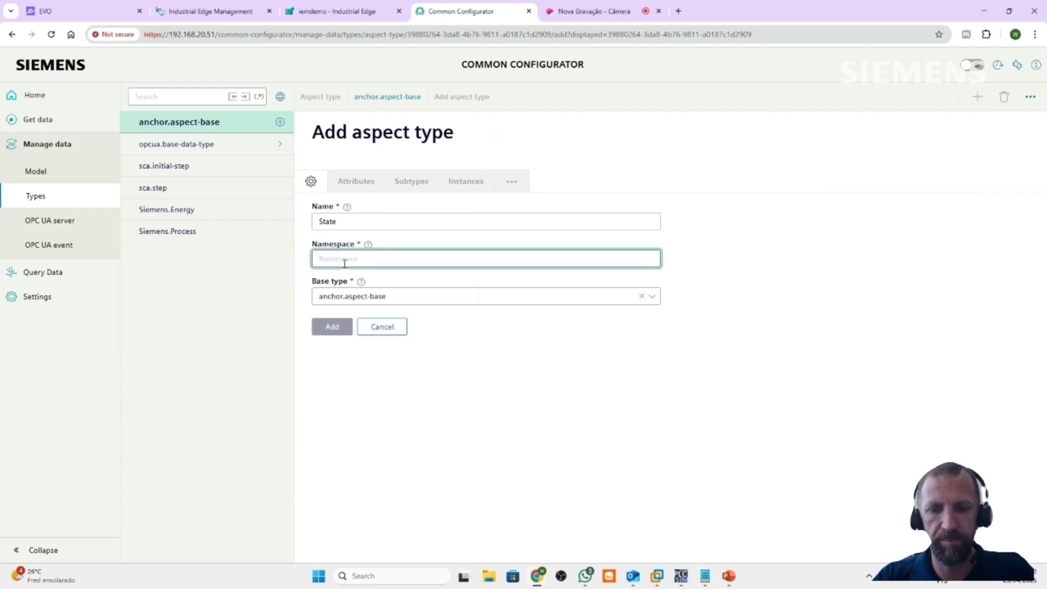
{"action": "left_click", "coordinate": [342, 326]}
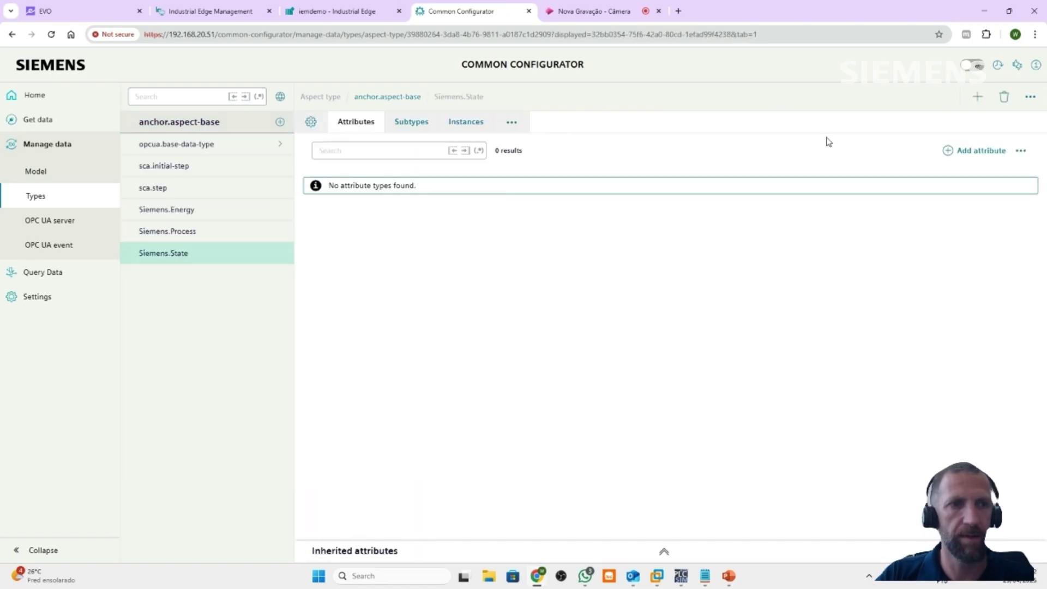
Add an attribute FillingBottle, its name copied from the text notes, with data type Bool to the Siemens.State aspect type.
{"action": "left_click", "coordinate": [949, 150]}
{"action": "key", "text": "alt+Tab"}
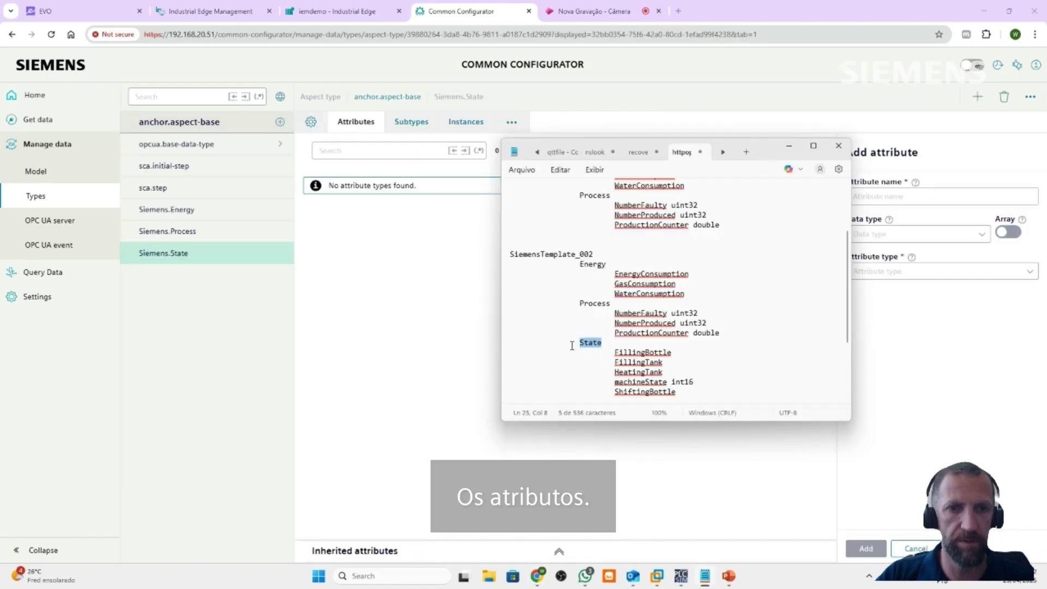
{"action": "scroll", "coordinate": [658, 363], "scroll_direction": "down", "scroll_amount": 2}
{"action": "double_click", "coordinate": [644, 293]}
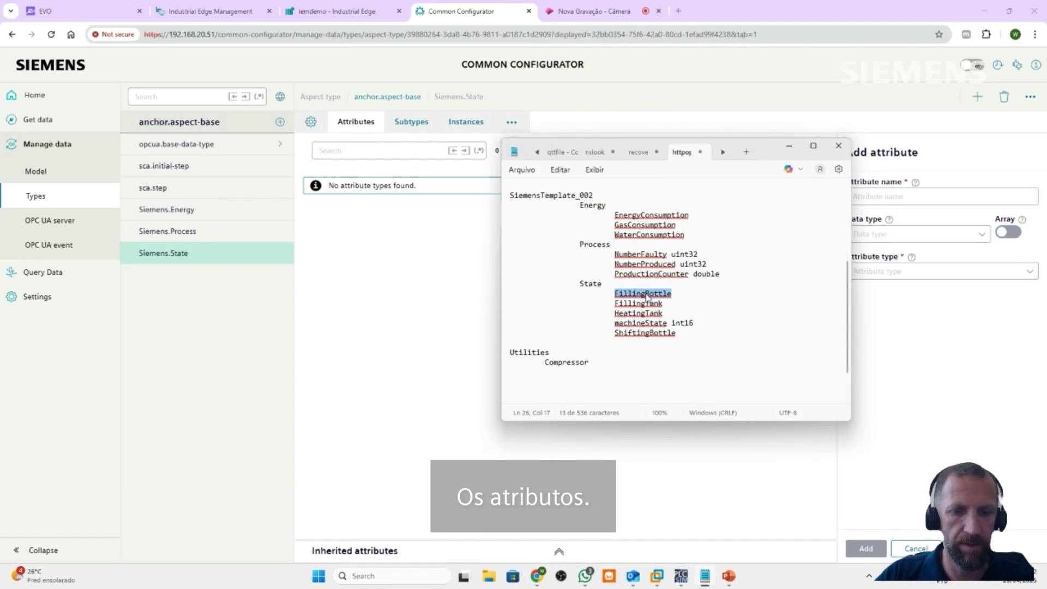
{"action": "key", "text": "ctrl+c"}
{"action": "left_click", "coordinate": [882, 198]}
{"action": "key", "text": "ctrl+v"}
{"action": "left_click", "coordinate": [894, 239]}
{"action": "left_click", "coordinate": [919, 255]}
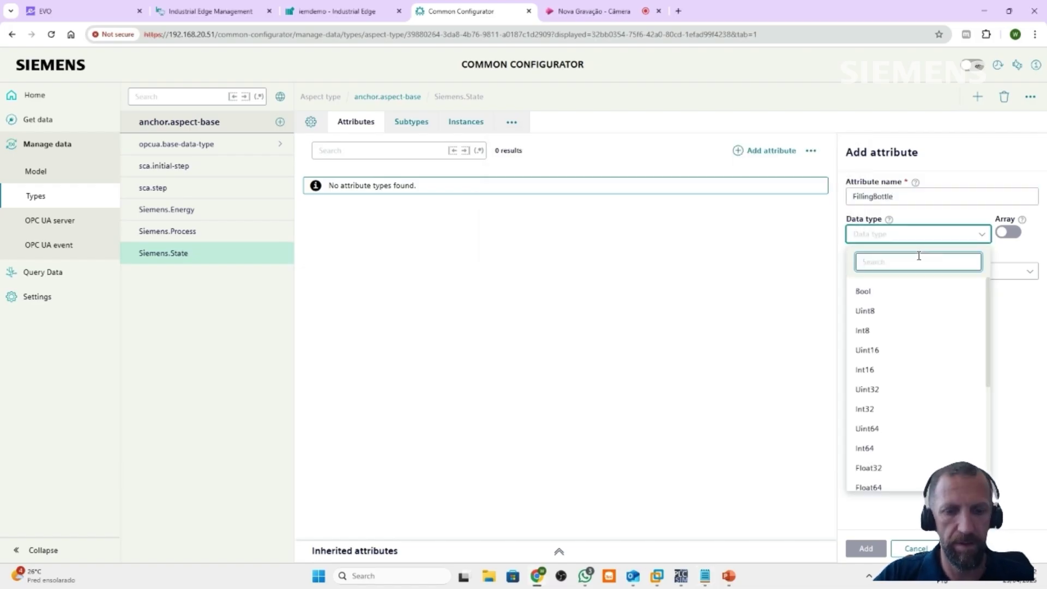
{"action": "type", "text": "boo"}
{"action": "left_click", "coordinate": [903, 290]}
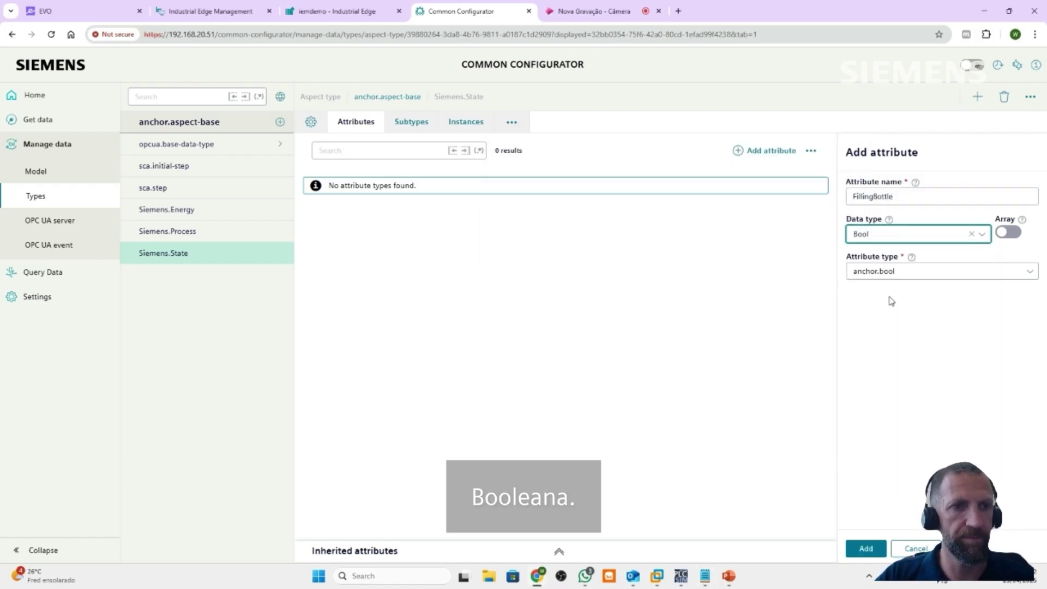
{"action": "left_click", "coordinate": [866, 548]}
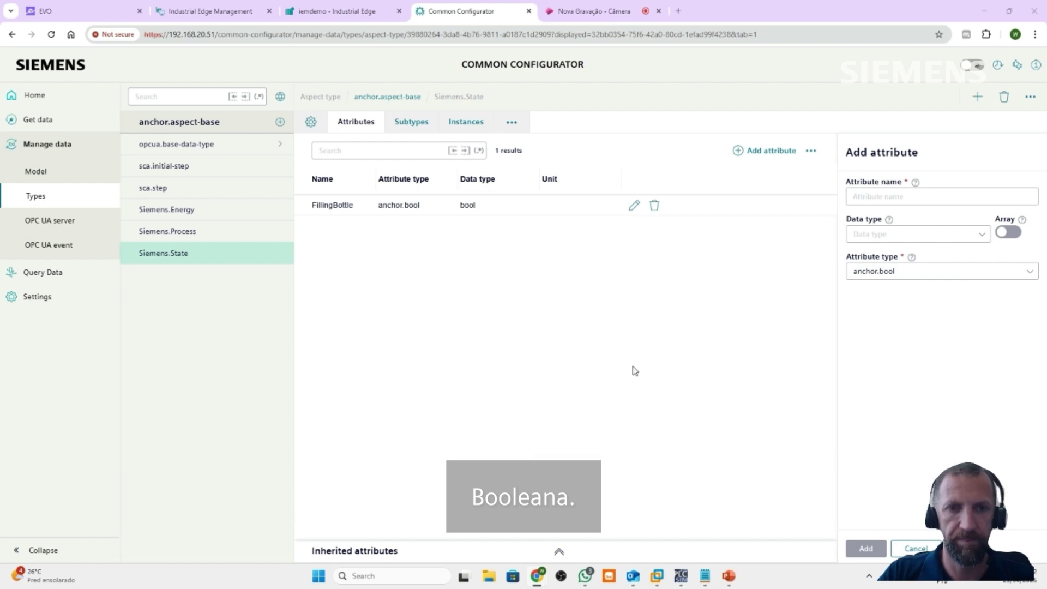
Add a Bool attribute FillingTank, named from the text notes, to the Siemens.State aspect type.
{"action": "key", "text": "alt+Tab"}
{"action": "double_click", "coordinate": [637, 303]}
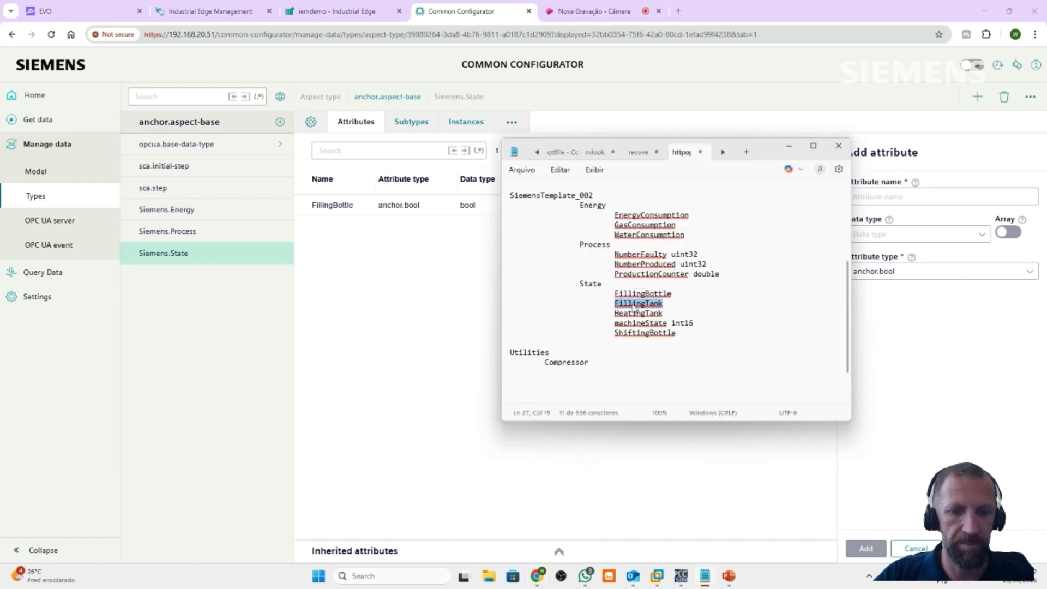
{"action": "left_click", "coordinate": [889, 329]}
{"action": "left_click", "coordinate": [882, 196]}
{"action": "key", "text": "ctrl+v"}
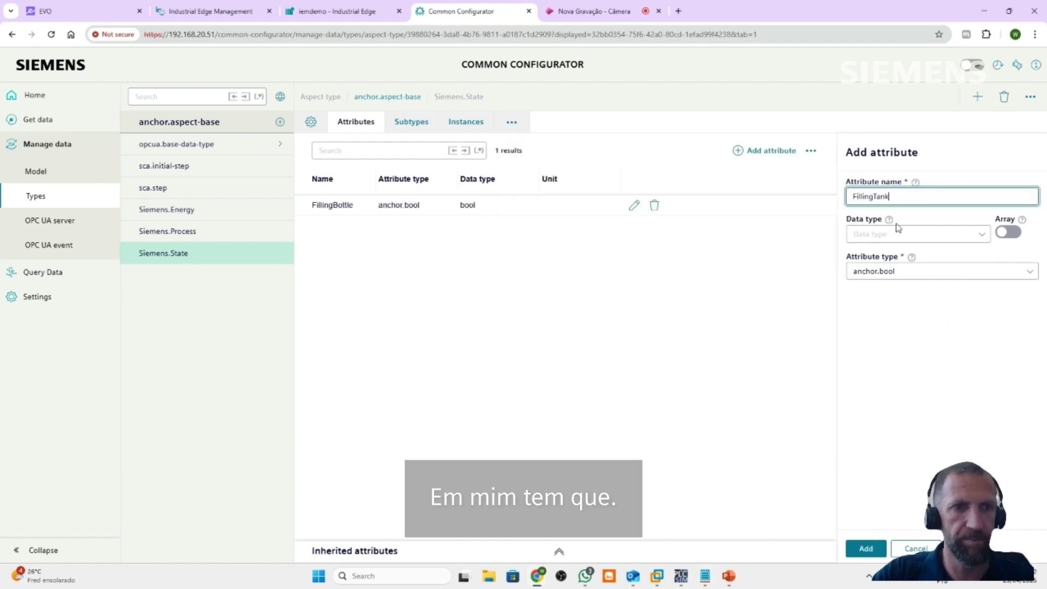
{"action": "left_click", "coordinate": [894, 236]}
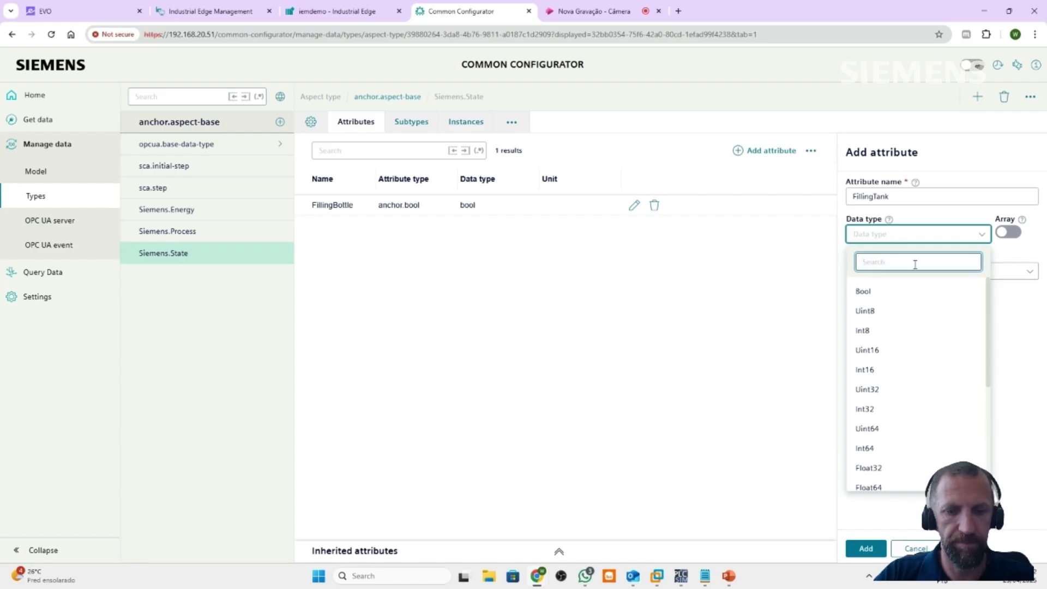
{"action": "type", "text": "boo"}
{"action": "left_click", "coordinate": [869, 291]}
{"action": "left_click", "coordinate": [866, 548]}
Add a Bool attribute HeatingTank, named from the text notes, to the Siemens.State aspect type.
{"action": "key", "text": "alt+Tab"}
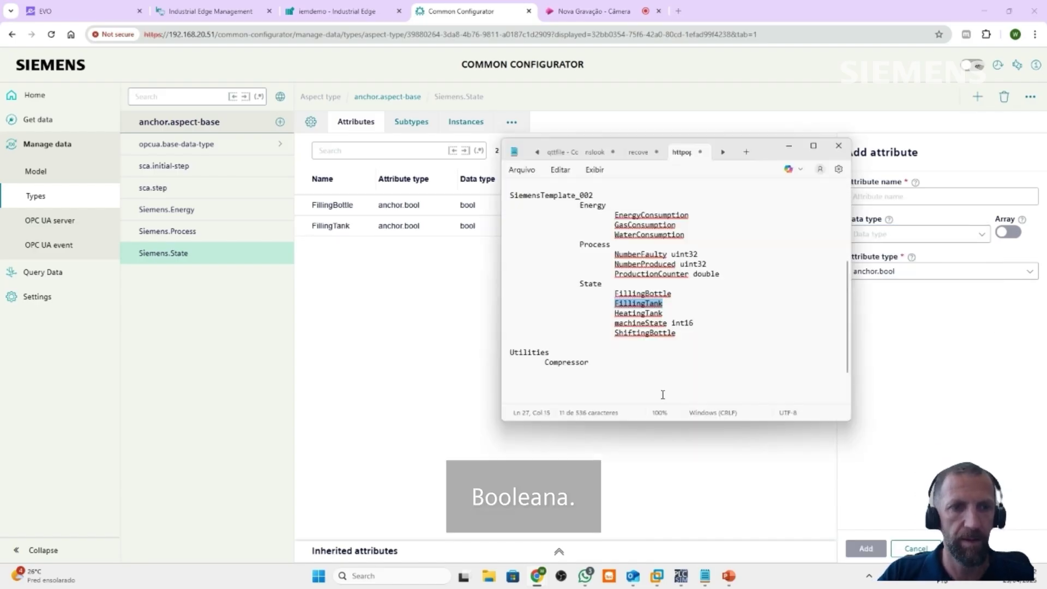
{"action": "double_click", "coordinate": [636, 315]}
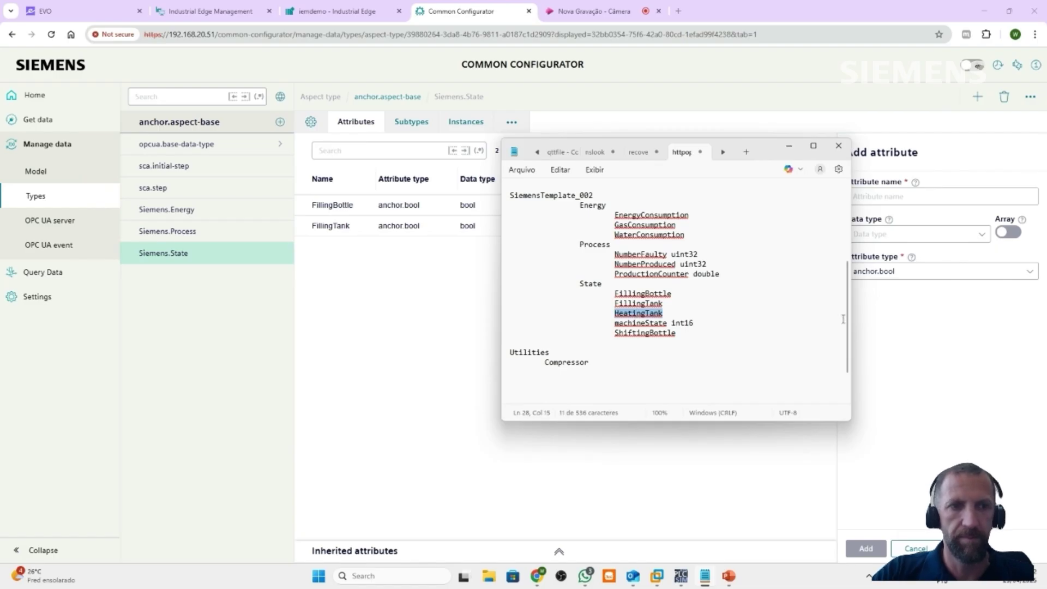
{"action": "left_click", "coordinate": [909, 191]}
{"action": "key", "text": "ctrl+v"}
{"action": "left_click", "coordinate": [906, 236]}
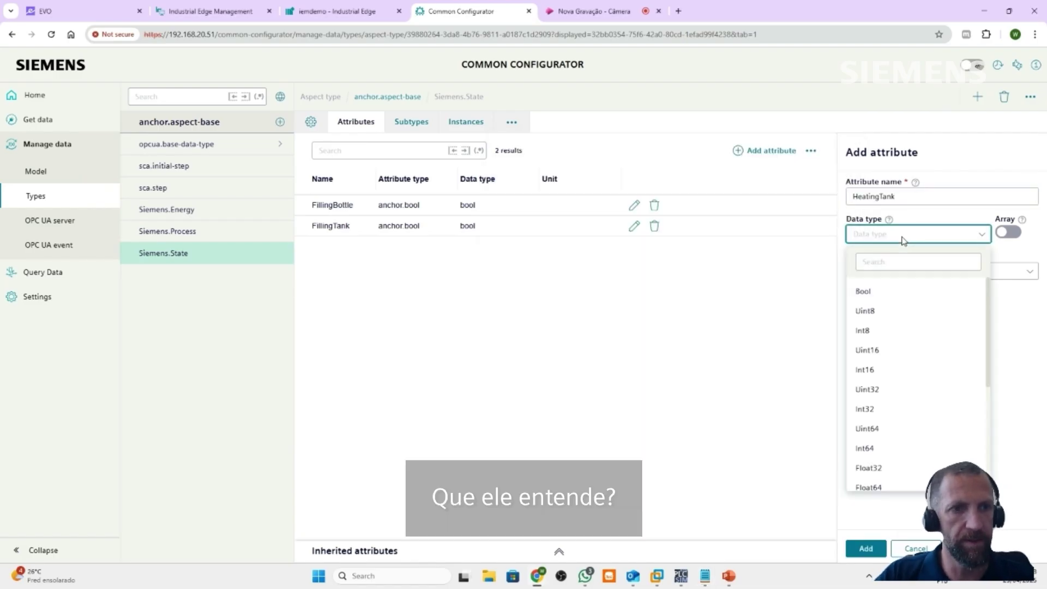
{"action": "type", "text": "Bool"}
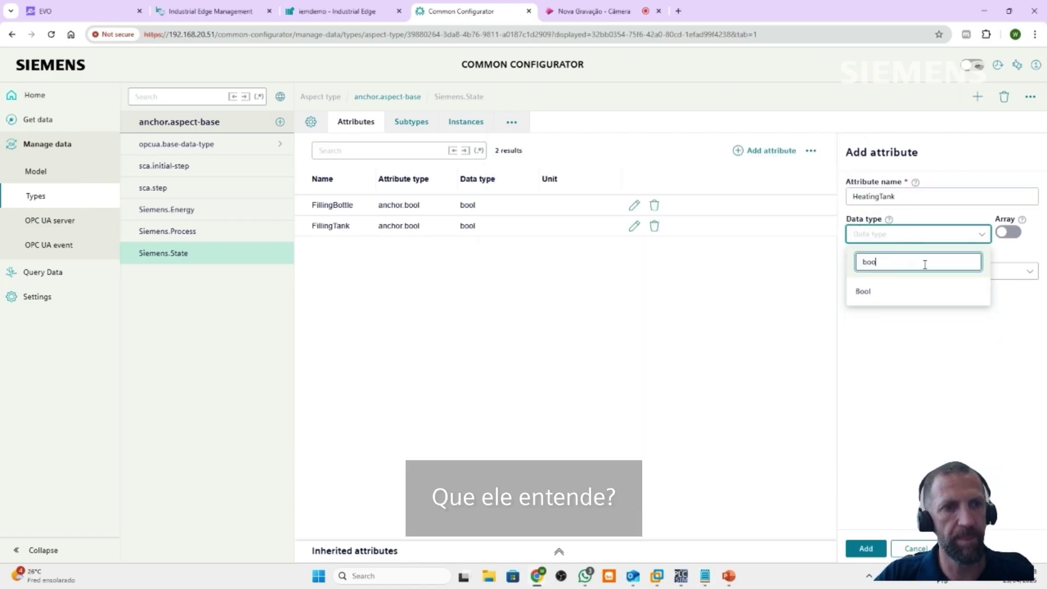
{"action": "left_click", "coordinate": [900, 291]}
{"action": "left_click", "coordinate": [866, 549]}
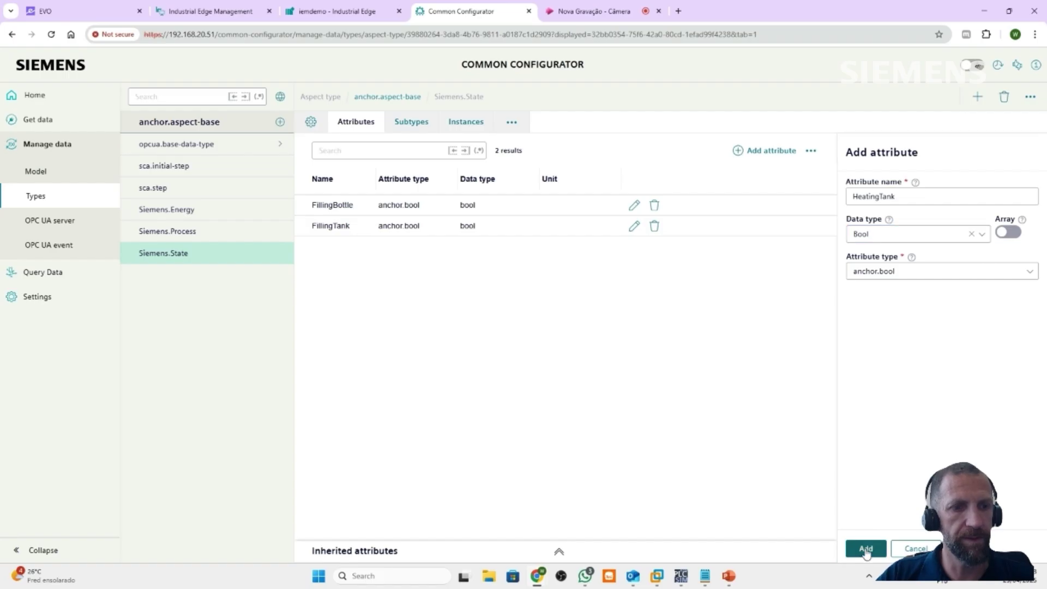
Add a Bool attribute ShiftingBottle, named from the text notes, to the Siemens.State aspect type.
{"action": "key", "text": "alt+Tab"}
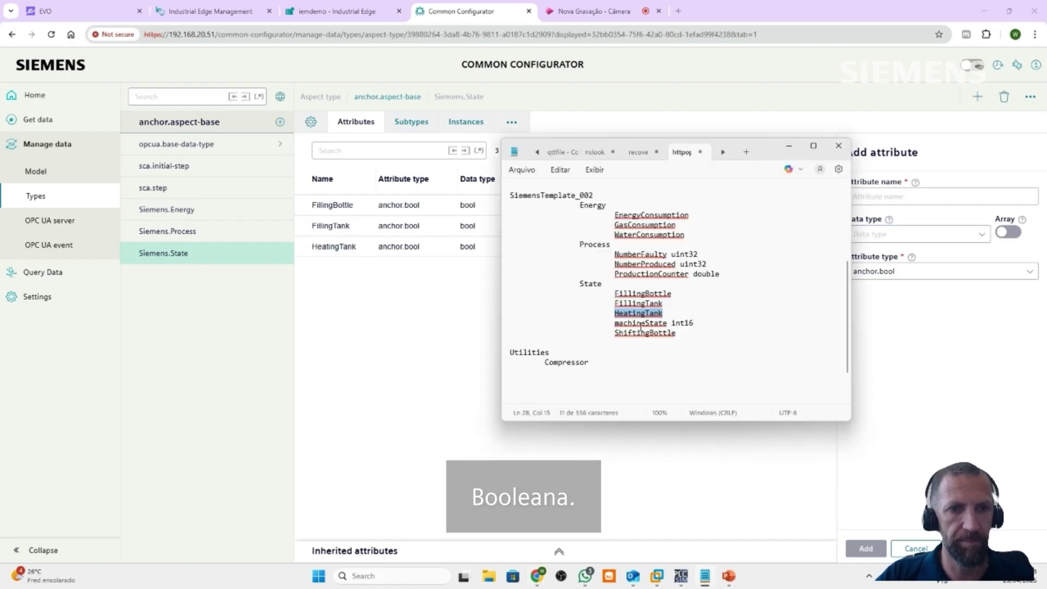
{"action": "double_click", "coordinate": [638, 332]}
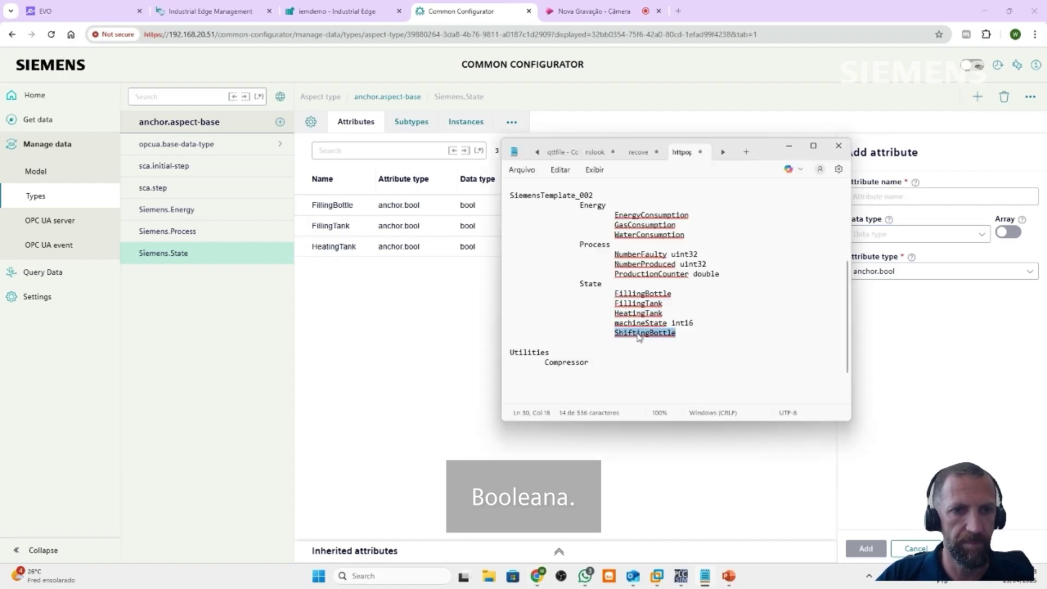
{"action": "left_click", "coordinate": [908, 199]}
{"action": "key", "text": "ctrl+v"}
{"action": "left_click", "coordinate": [901, 235]}
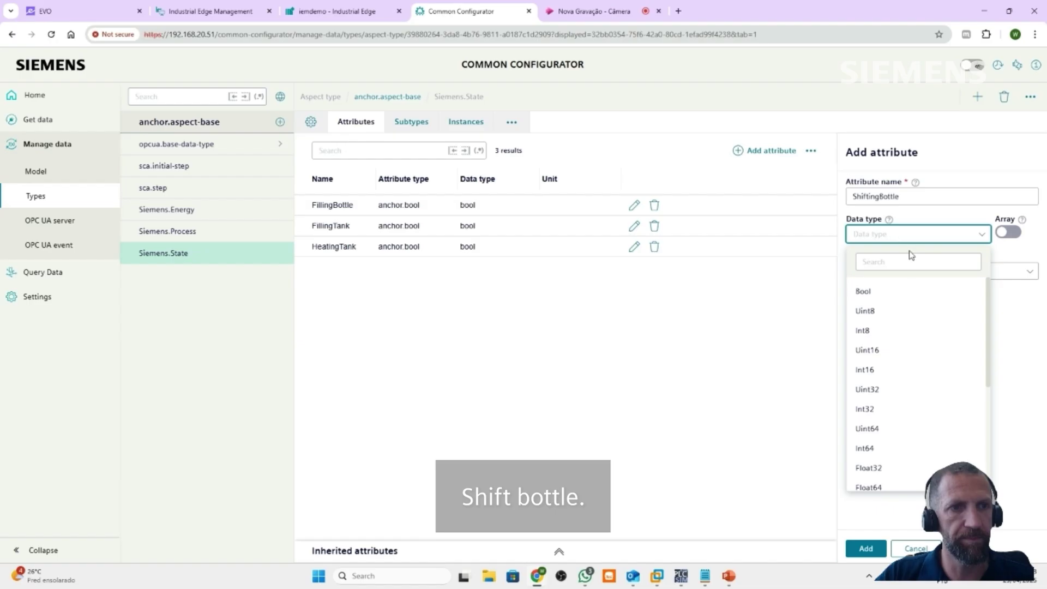
{"action": "type", "text": "boo"}
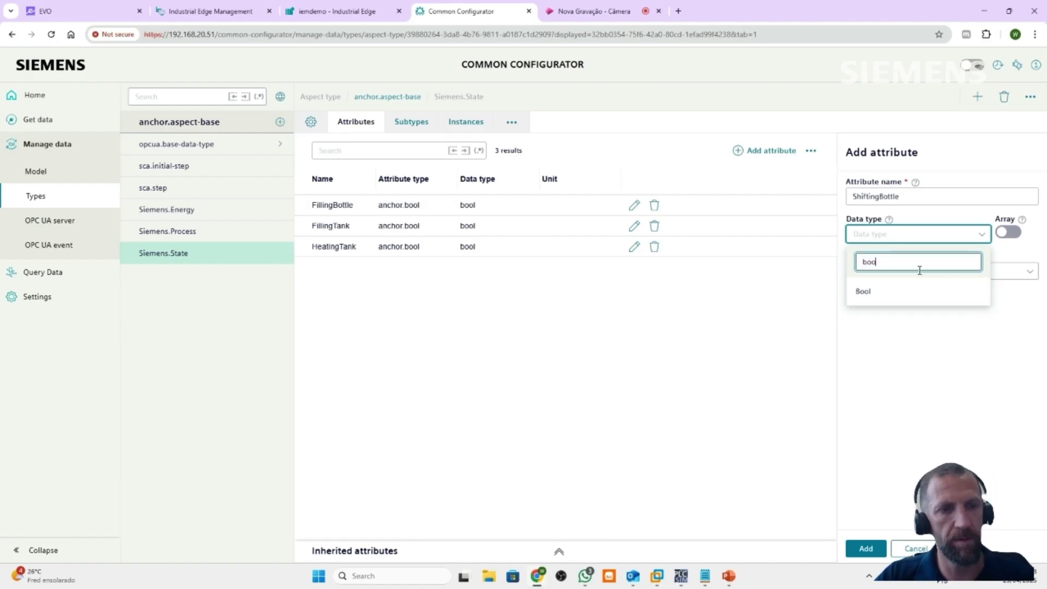
{"action": "left_click", "coordinate": [866, 290]}
{"action": "left_click", "coordinate": [866, 548]}
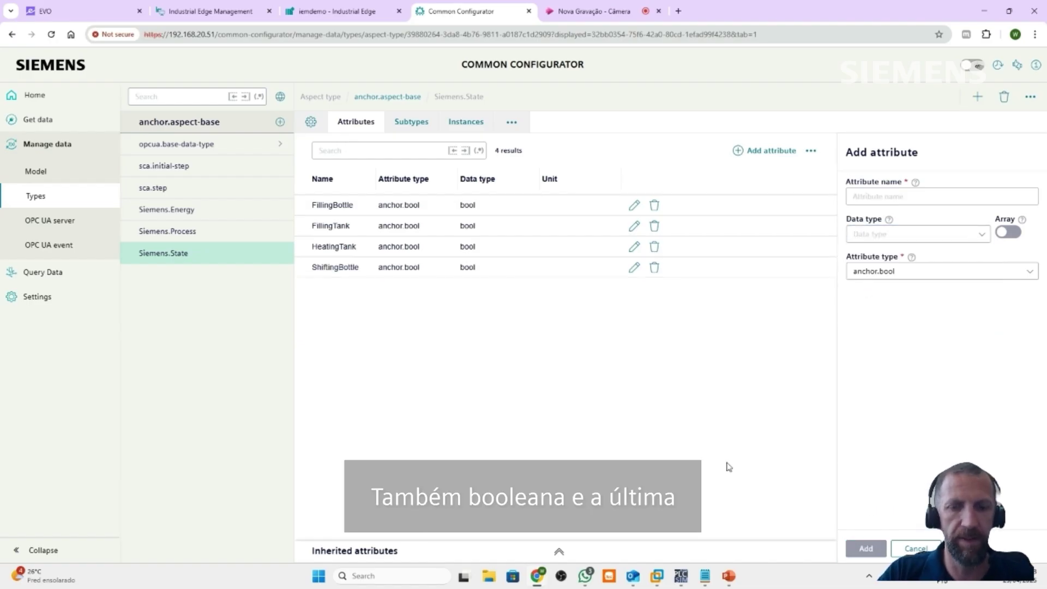
Add an attribute machineState, its name copied from the text notes, with data type Int16 to the Siemens.State aspect type.
{"action": "key", "text": "alt+Tab"}
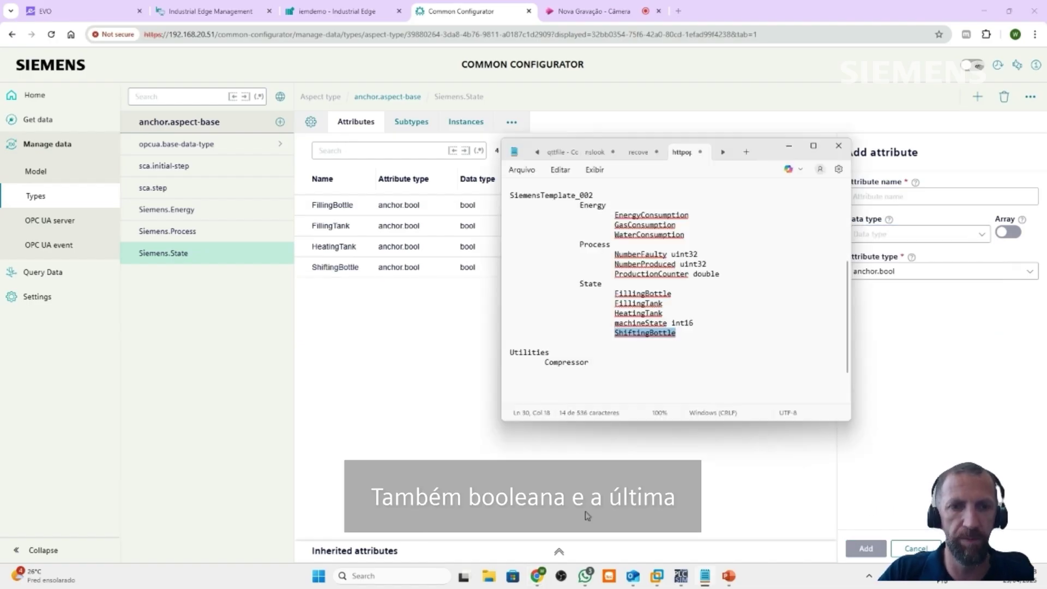
{"action": "double_click", "coordinate": [636, 322]}
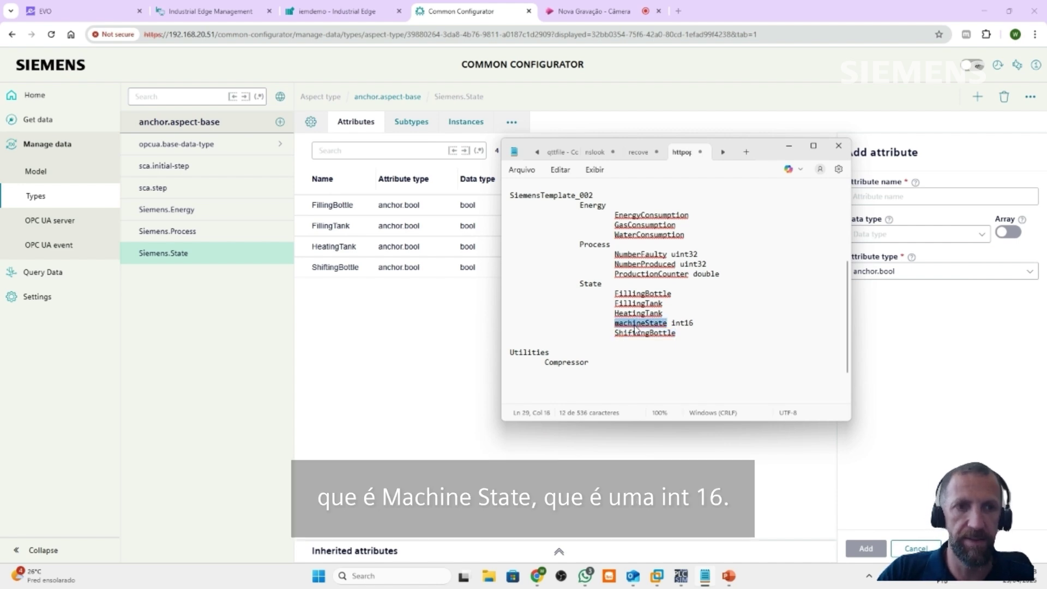
{"action": "key", "text": "alt+Tab"}
{"action": "left_click", "coordinate": [861, 195]}
{"action": "key", "text": "ctrl+v"}
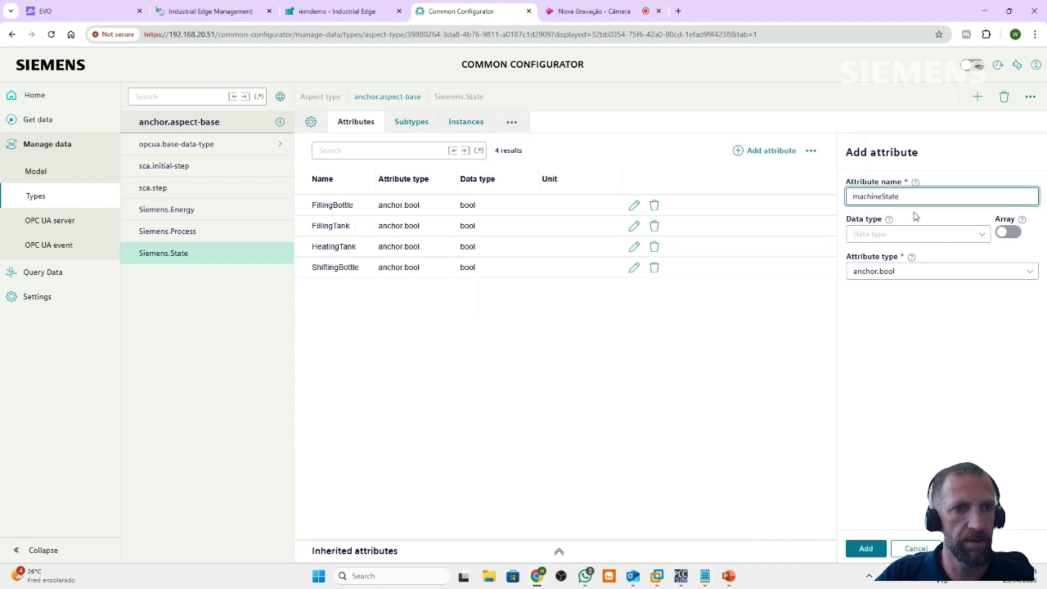
{"action": "left_click", "coordinate": [909, 233]}
{"action": "left_click", "coordinate": [924, 262]}
{"action": "type", "text": "int"}
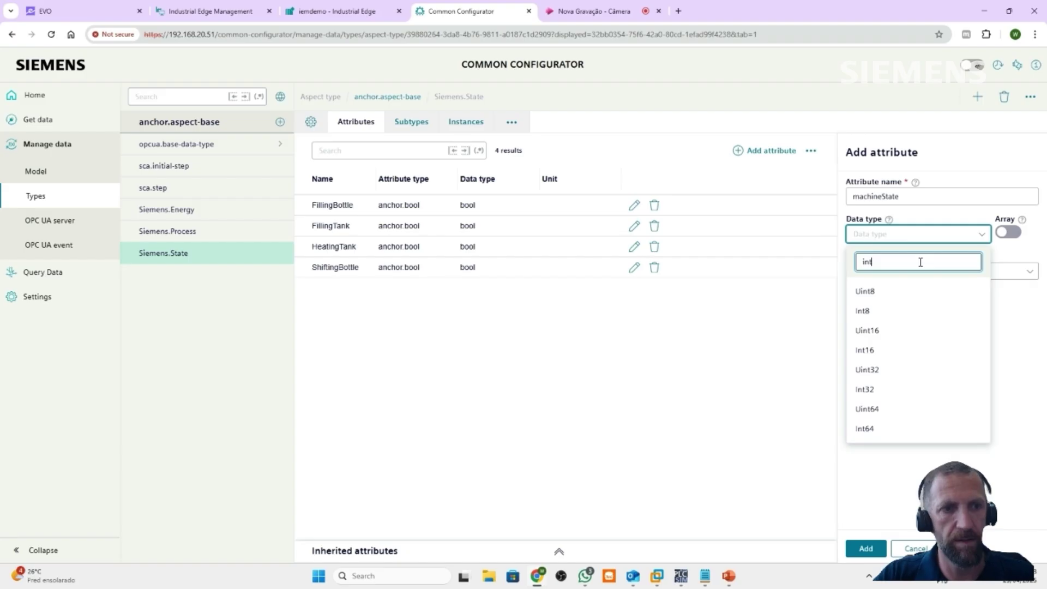
{"action": "left_click", "coordinate": [902, 350]}
{"action": "left_click", "coordinate": [868, 549]}
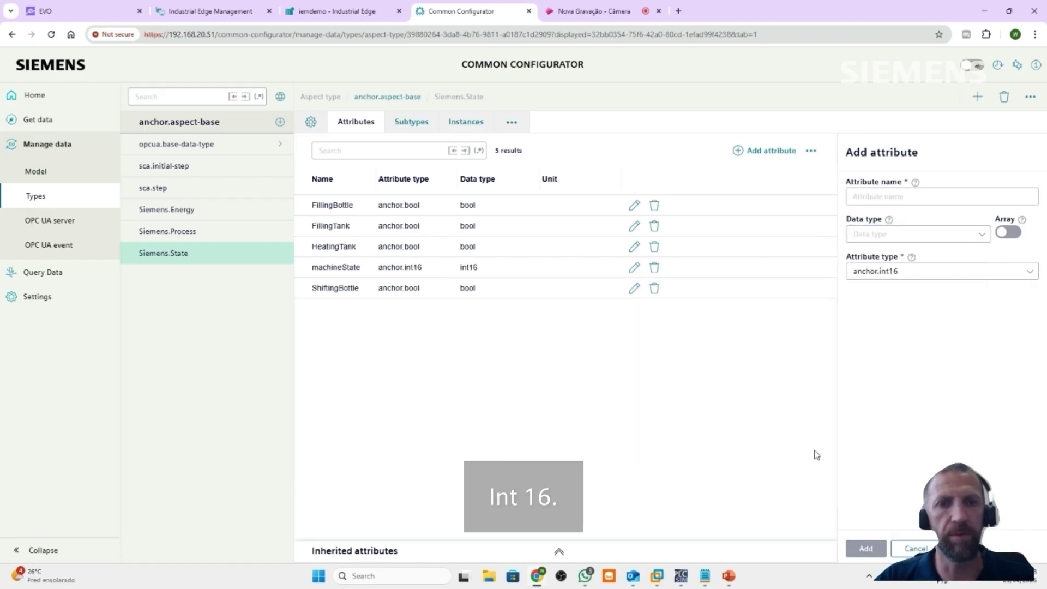
{"action": "left_click", "coordinate": [201, 211]}
{"action": "left_click", "coordinate": [202, 234]}
{"action": "left_click", "coordinate": [185, 256]}
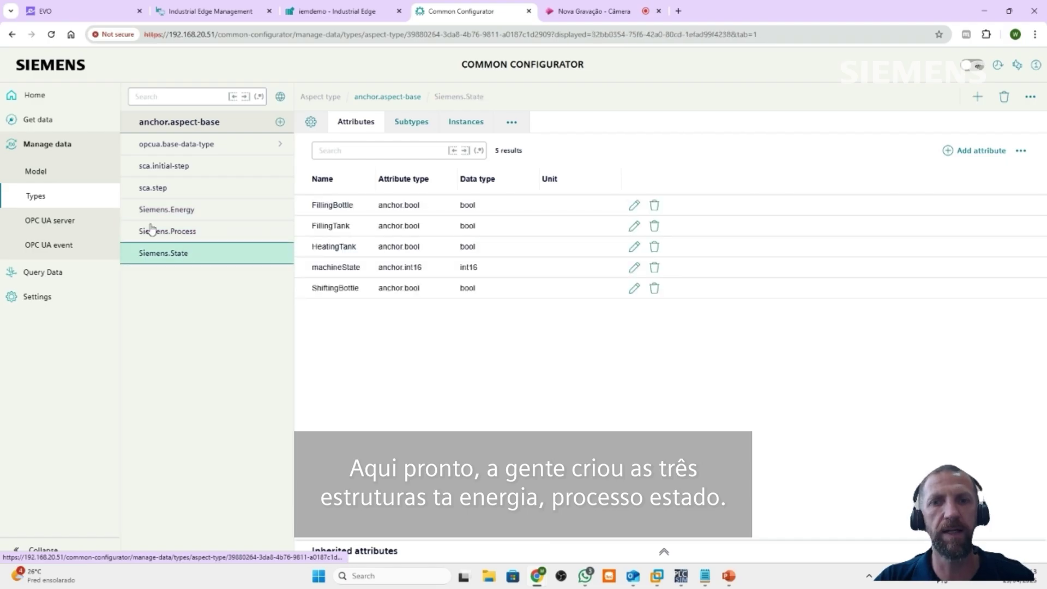
Start a new attribute type named Energy, copying the name from the text notes, with the namespace Siemens.
{"action": "left_click", "coordinate": [44, 200]}
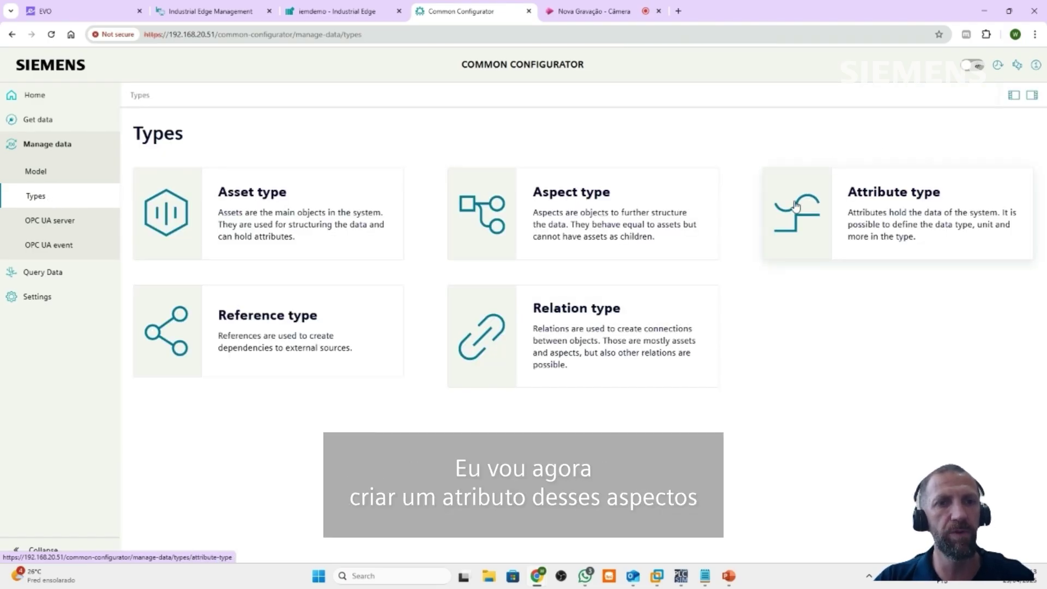
{"action": "left_click", "coordinate": [866, 221]}
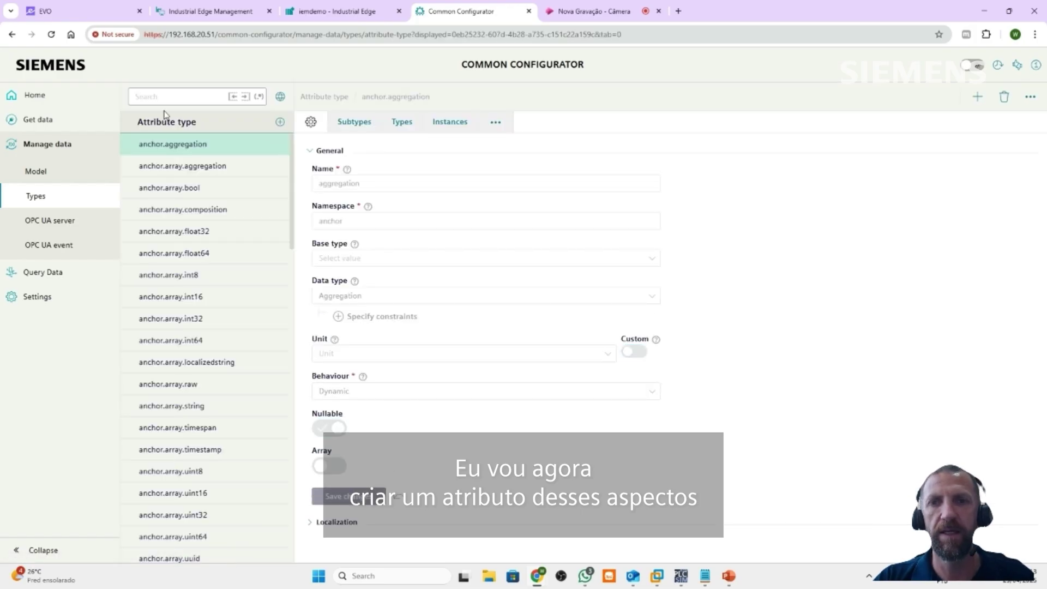
{"action": "left_click", "coordinate": [279, 122]}
{"action": "left_click", "coordinate": [357, 222]}
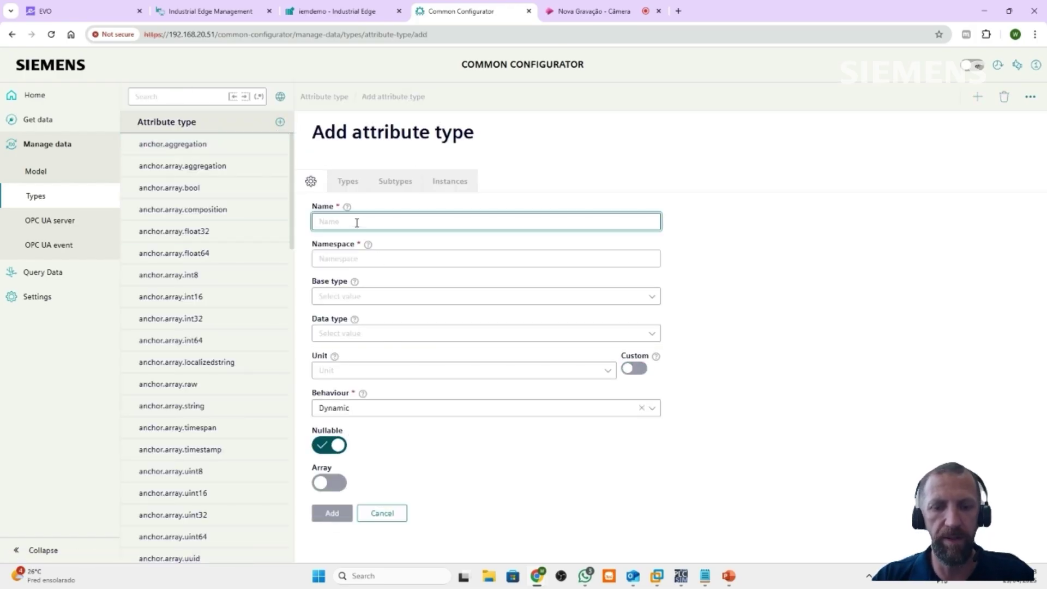
{"action": "key", "text": "alt+Tab"}
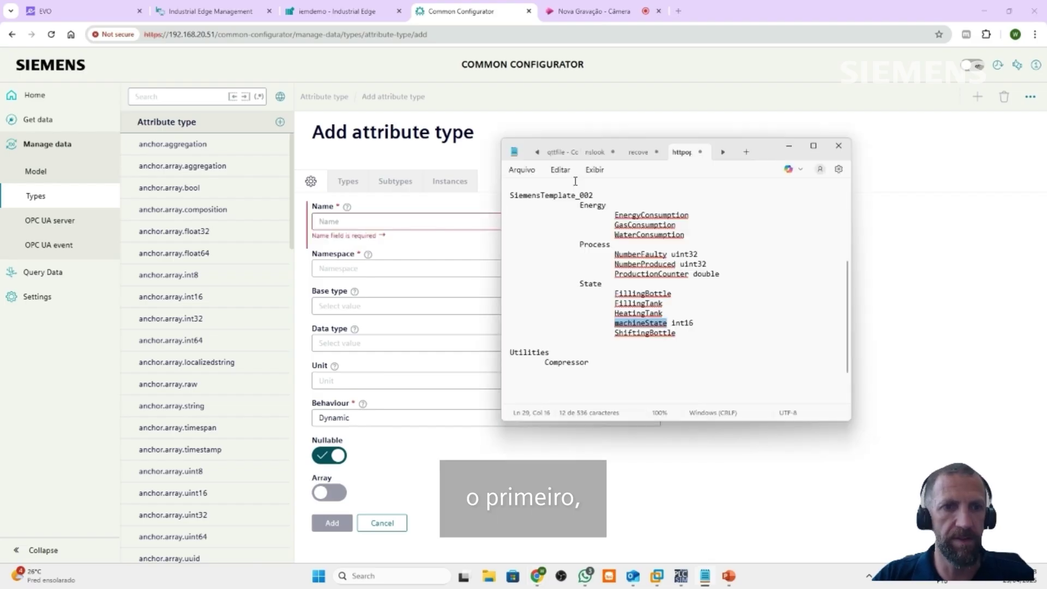
{"action": "double_click", "coordinate": [599, 207]}
{"action": "key", "text": "ctrl+c"}
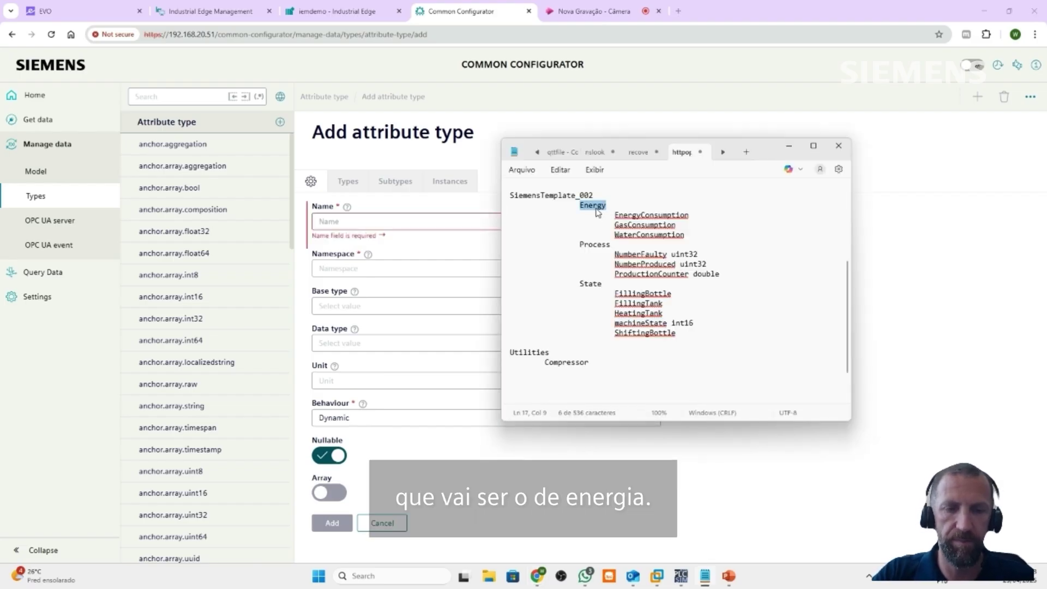
{"action": "left_click", "coordinate": [410, 215]}
{"action": "key", "text": "ctrl+v"}
{"action": "left_click", "coordinate": [354, 256]}
{"action": "type", "text": "S"}
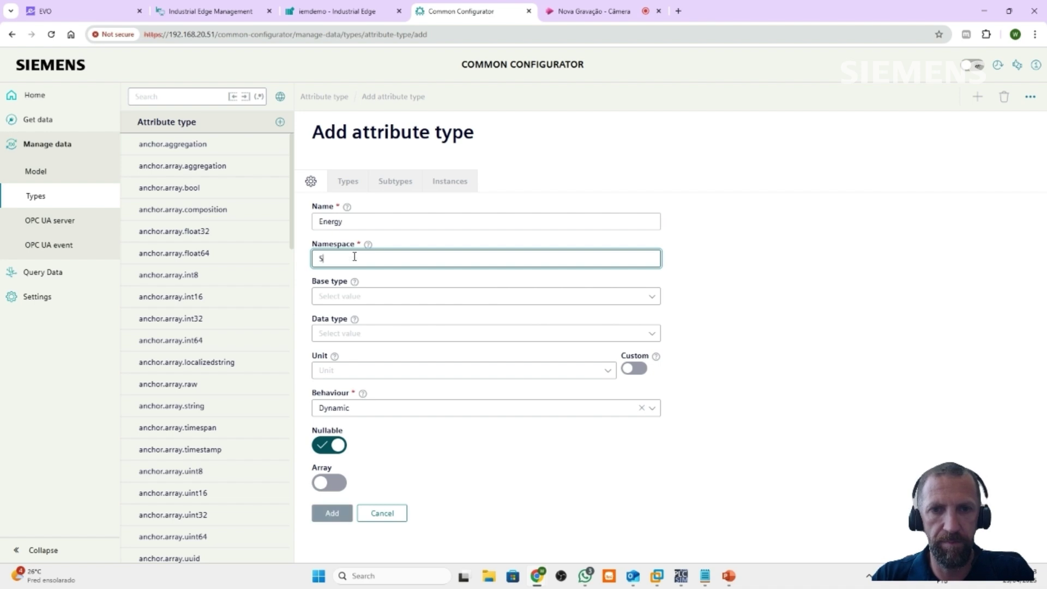
{"action": "type", "text": "iemens"}
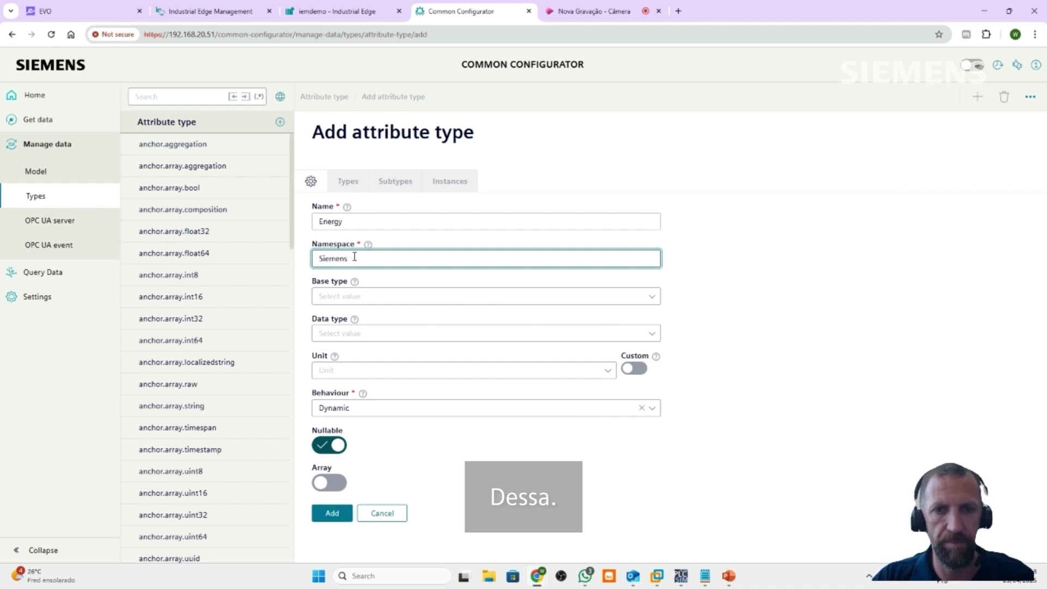
Set the Energy attribute type's data type to Composition of Siemens.Energy and add it.
{"action": "left_click", "coordinate": [399, 330]}
{"action": "type", "text": "co"}
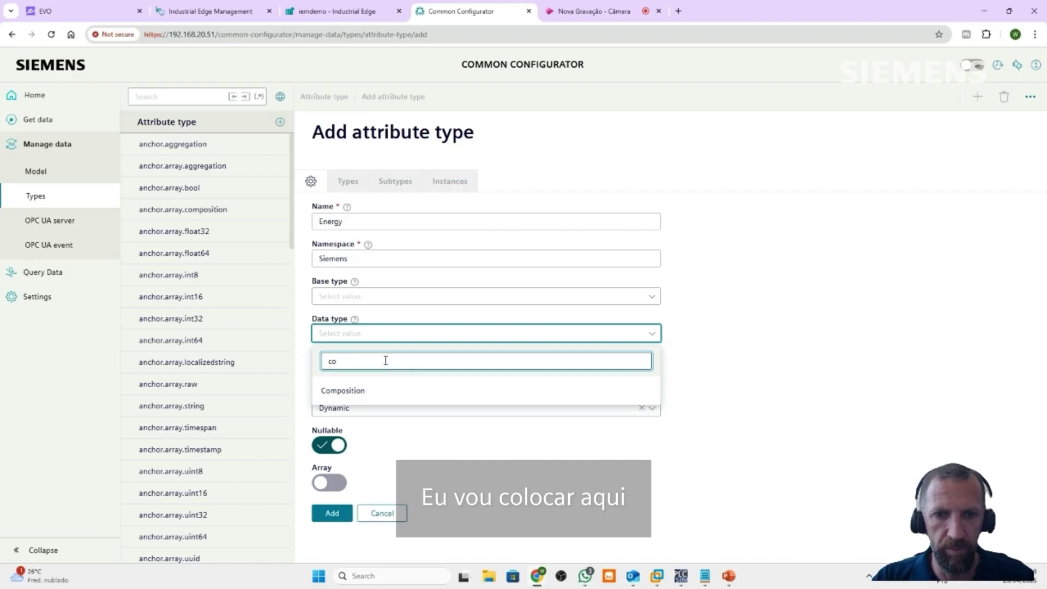
{"action": "left_click", "coordinate": [355, 392]}
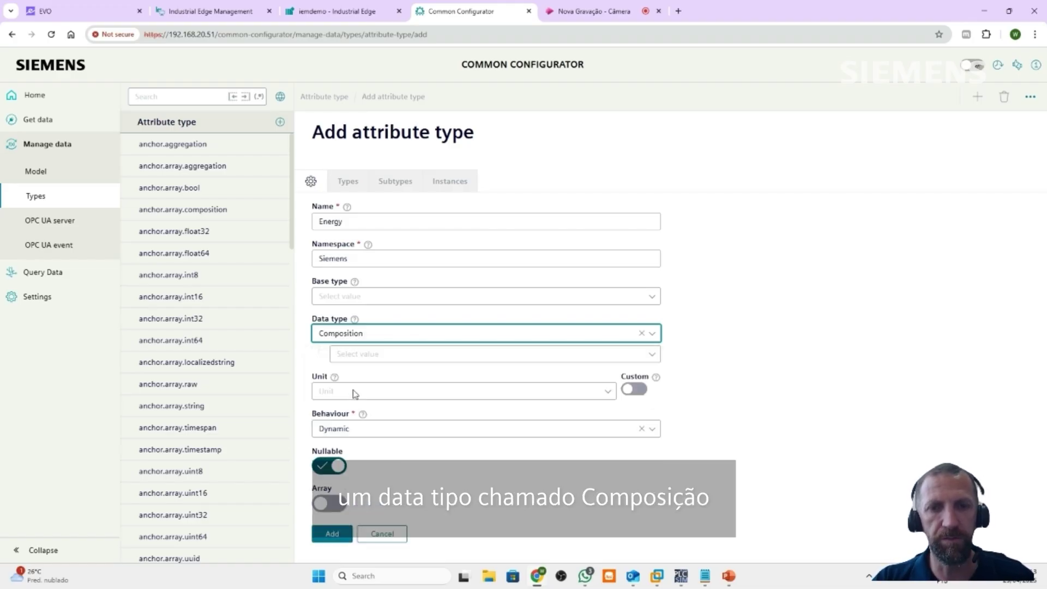
{"action": "left_click", "coordinate": [449, 360]}
{"action": "left_click", "coordinate": [437, 378]}
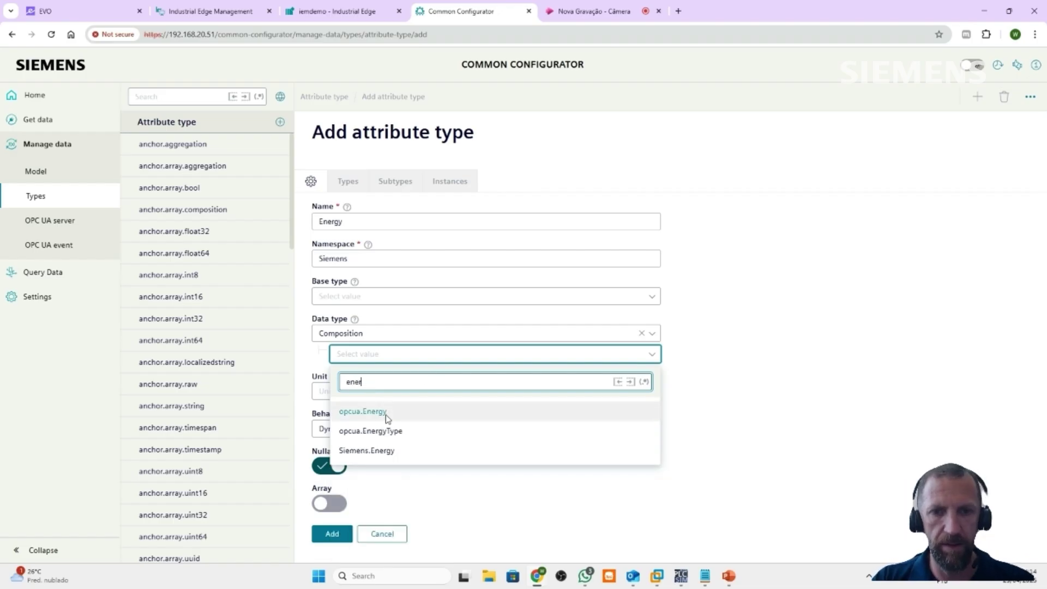
{"action": "left_click", "coordinate": [370, 450]}
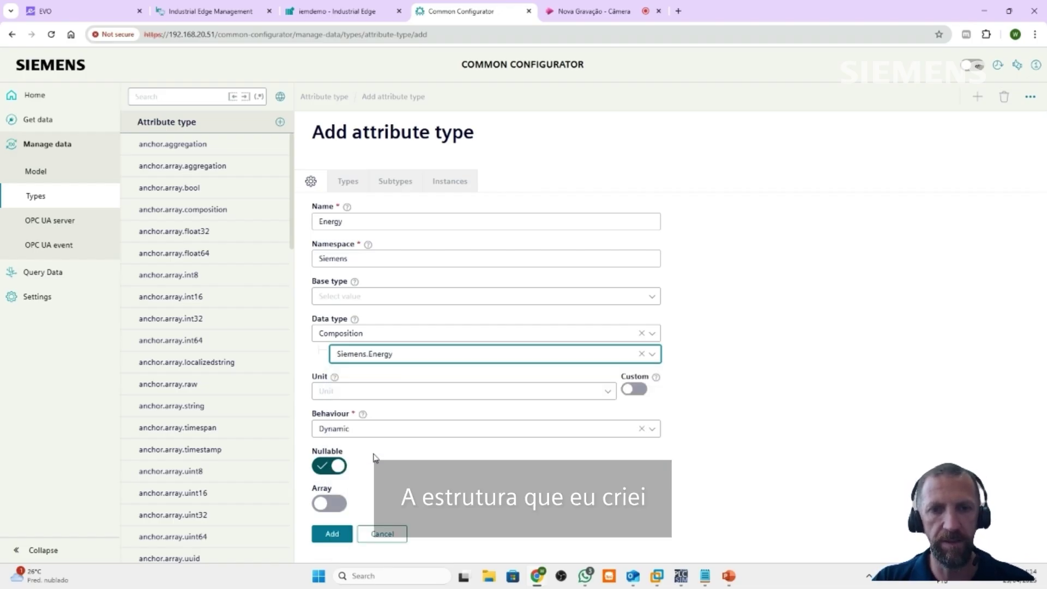
{"action": "left_click", "coordinate": [340, 537]}
Filter the attribute type list by "sie" to check the Siemens entries, and clear the filter.
{"action": "left_click", "coordinate": [176, 99]}
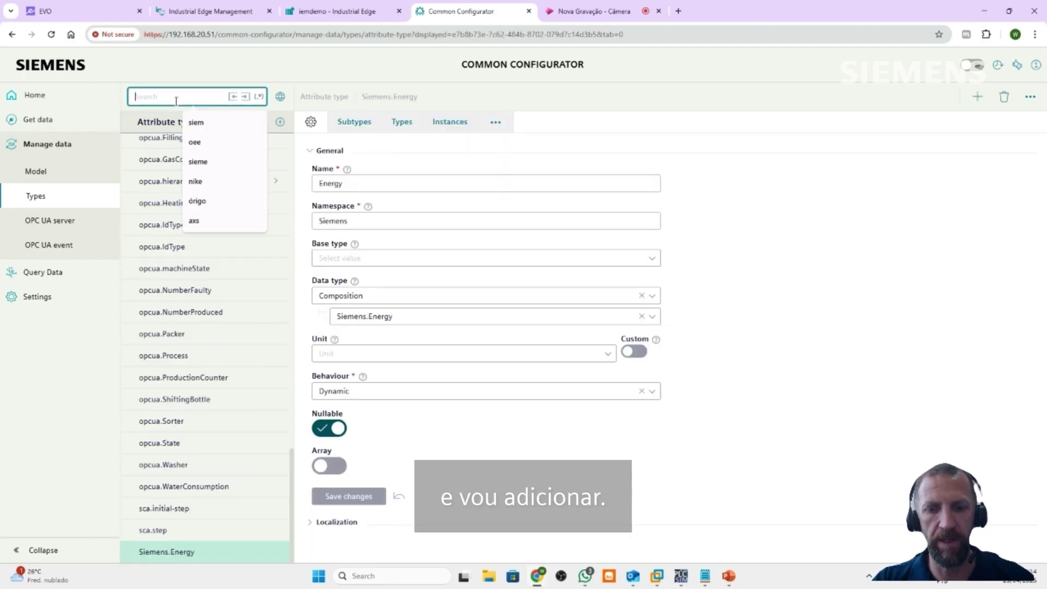
{"action": "type", "text": "sie"}
{"action": "left_click", "coordinate": [195, 240]}
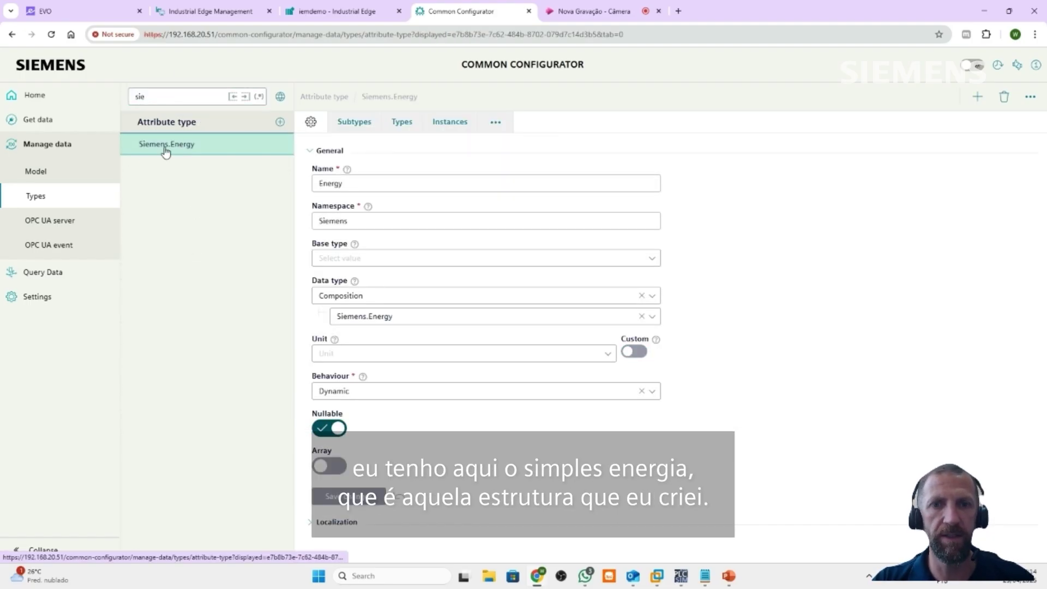
{"action": "left_click", "coordinate": [153, 98]}
{"action": "key", "text": "BackSpace"}
{"action": "key", "text": "BackSpace"}
{"action": "key", "text": "BackSpace"}
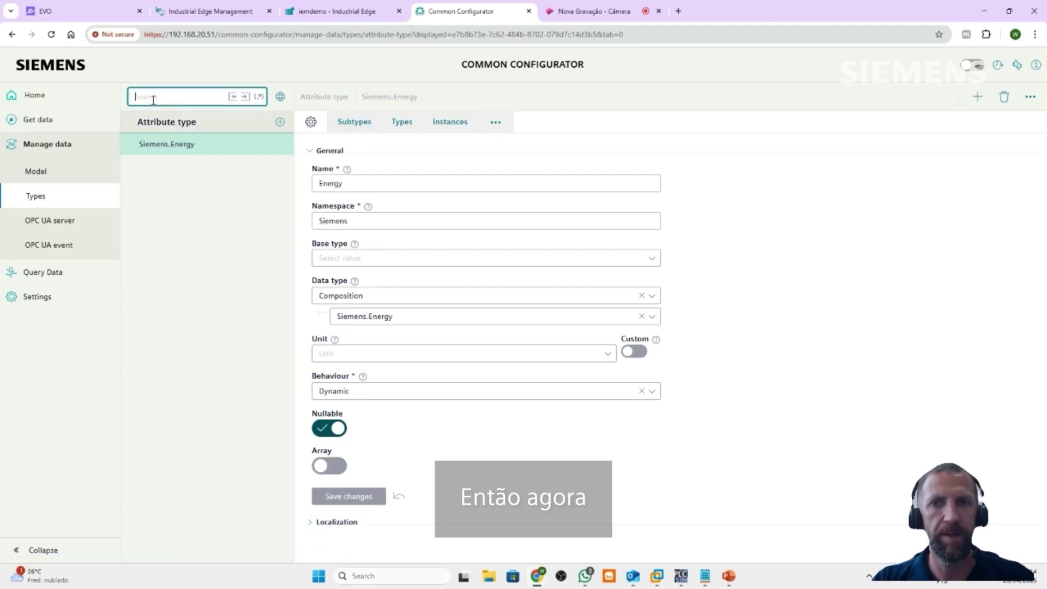
Start a new attribute type named Process, copying the name from the text notes, with the namespace Siemens.
{"action": "left_click", "coordinate": [279, 122]}
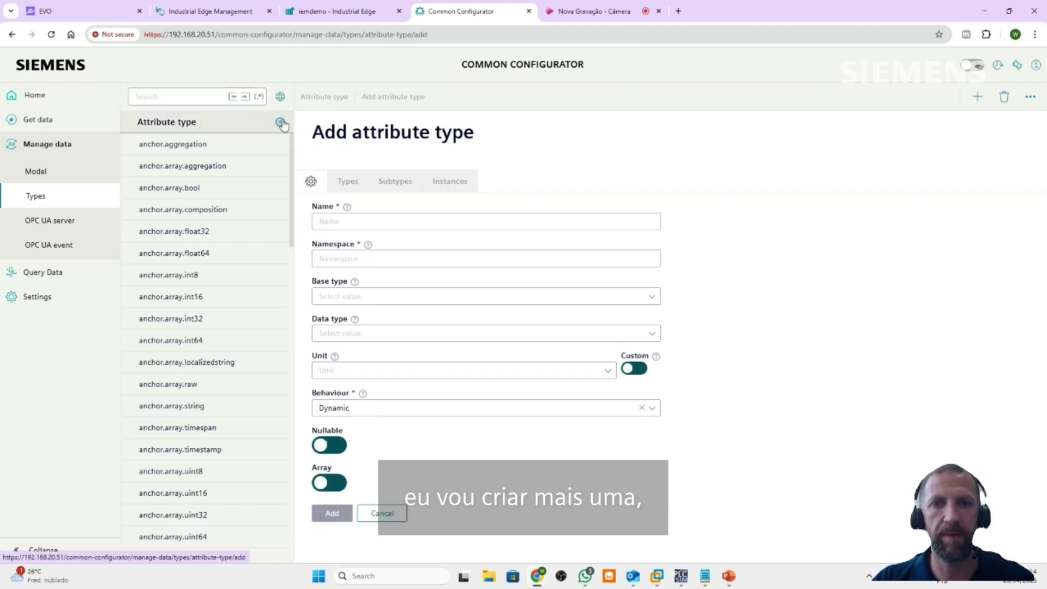
{"action": "key", "text": "alt+Tab"}
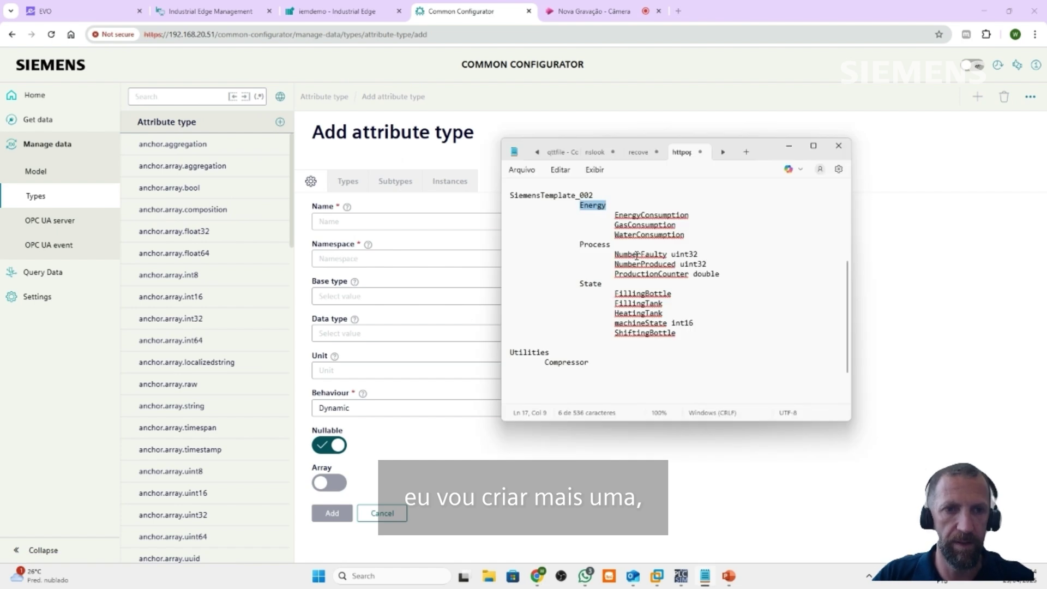
{"action": "double_click", "coordinate": [593, 246]}
{"action": "key", "text": "ctrl+c"}
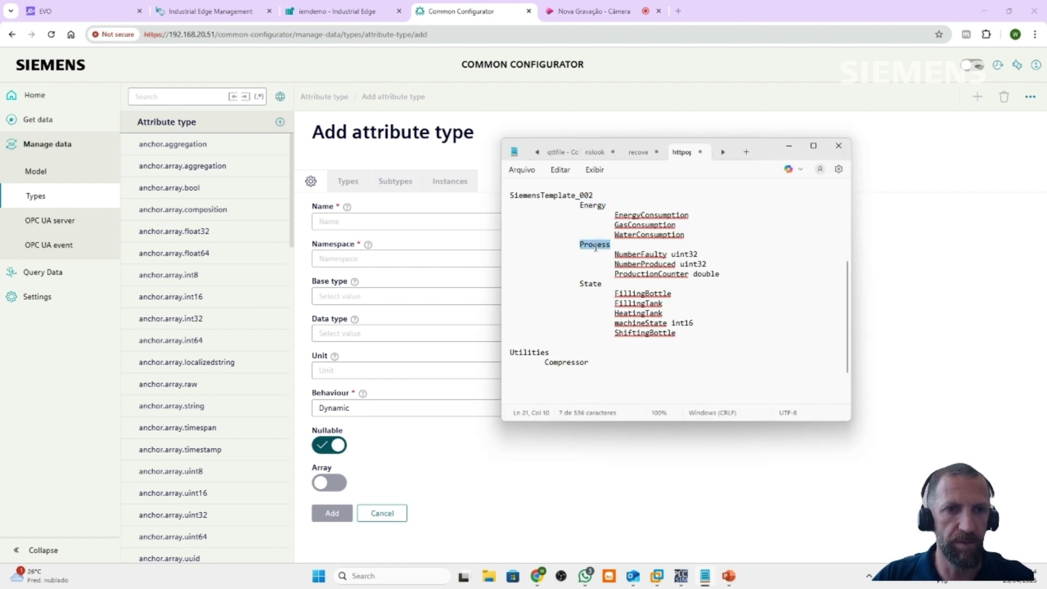
{"action": "left_click", "coordinate": [349, 223]}
{"action": "key", "text": "ctrl+v"}
{"action": "left_click", "coordinate": [338, 262]}
{"action": "type", "text": "S"}
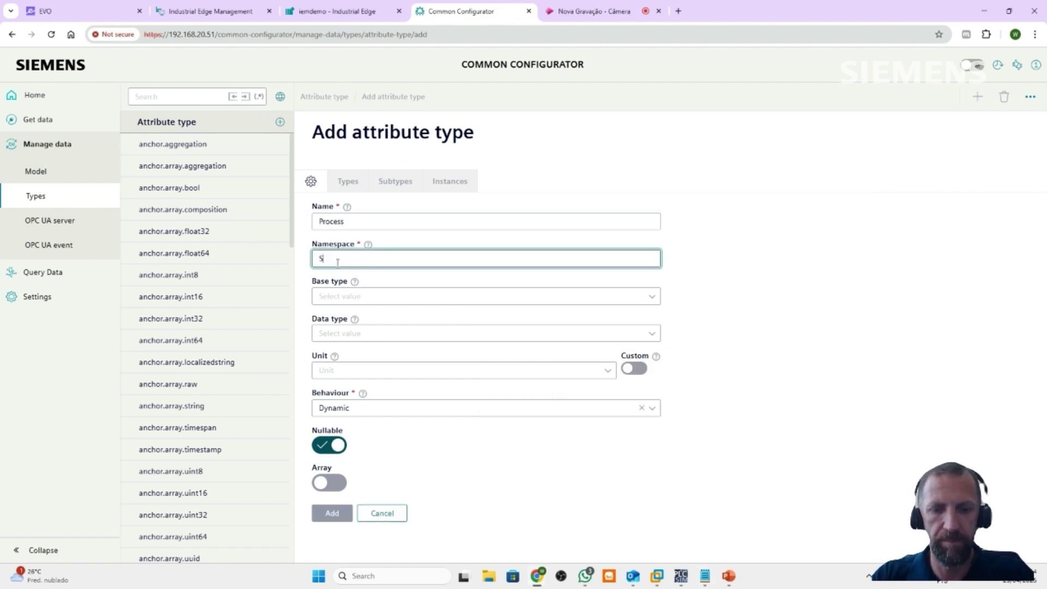
{"action": "type", "text": "iemens"}
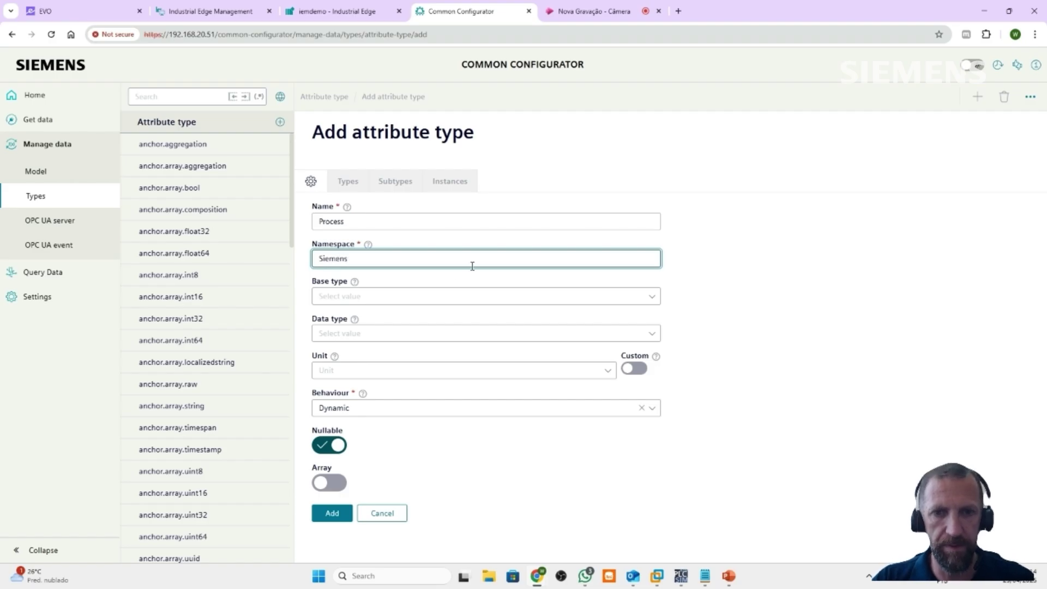
Set the Process attribute type's data type to Composition of Siemens.Process and add it.
{"action": "left_click", "coordinate": [364, 334]}
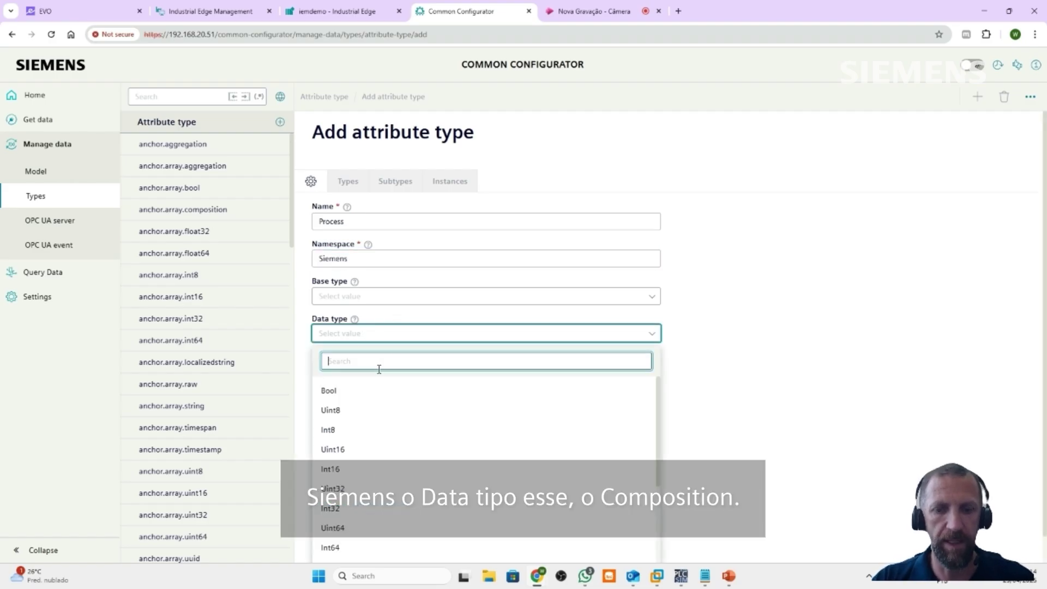
{"action": "type", "text": "com"}
{"action": "left_click", "coordinate": [364, 388]}
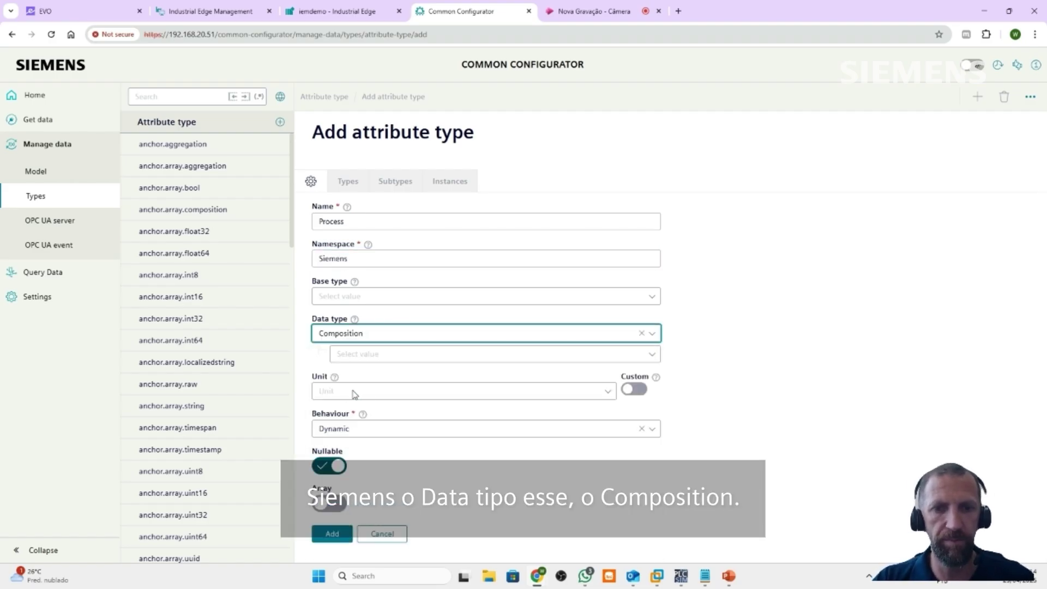
{"action": "left_click", "coordinate": [420, 356]}
{"action": "left_click", "coordinate": [420, 381]}
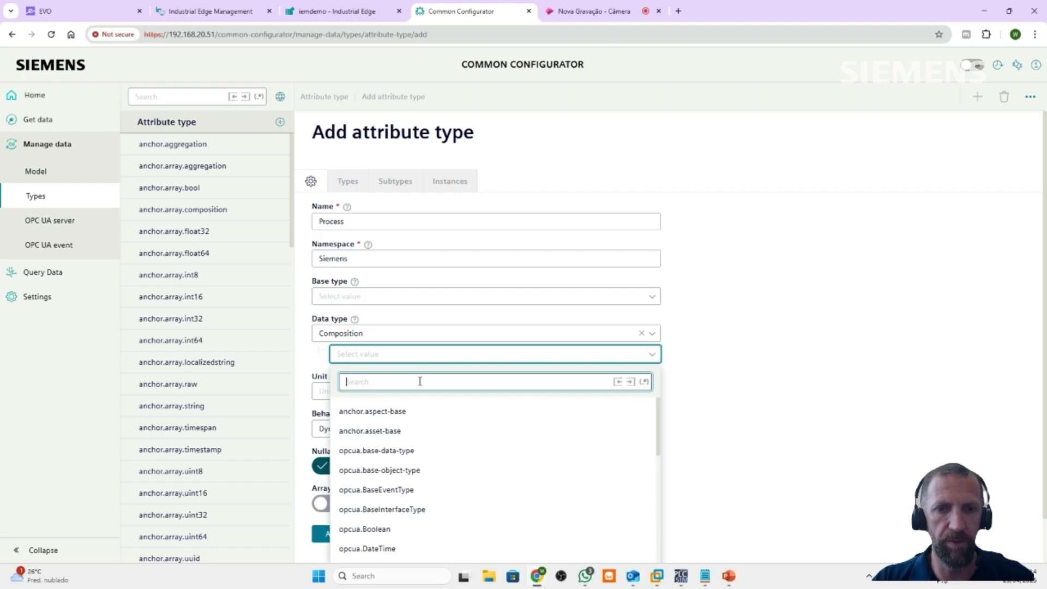
{"action": "type", "text": "proce"}
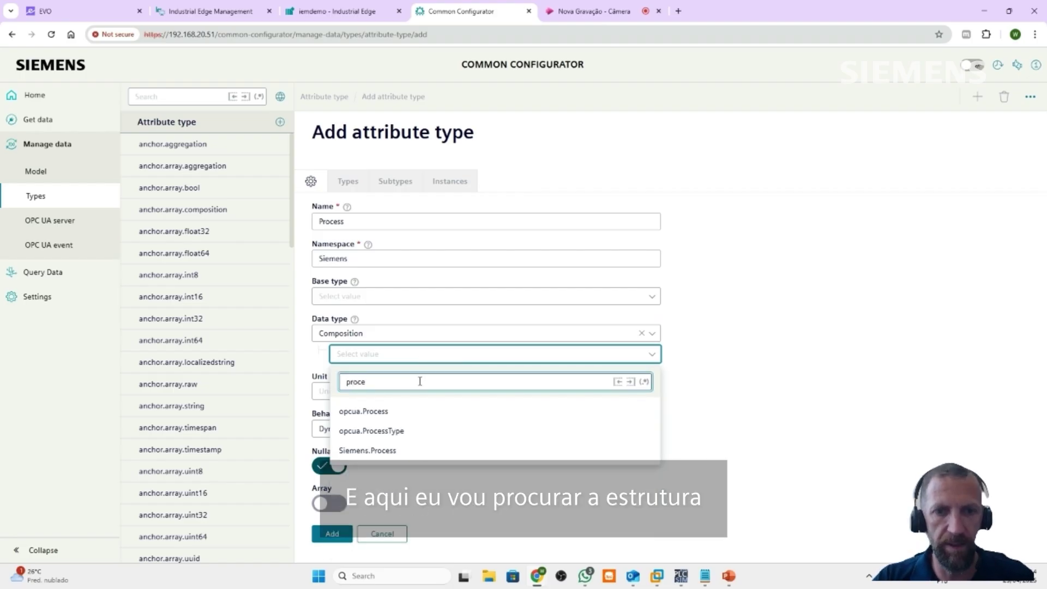
{"action": "left_click", "coordinate": [386, 452]}
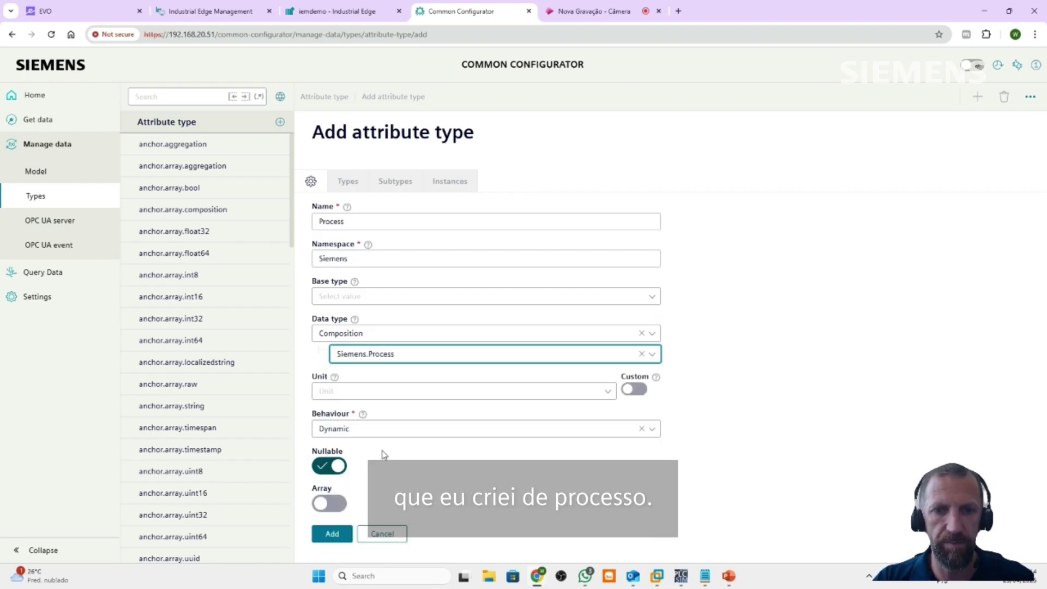
{"action": "left_click", "coordinate": [332, 534]}
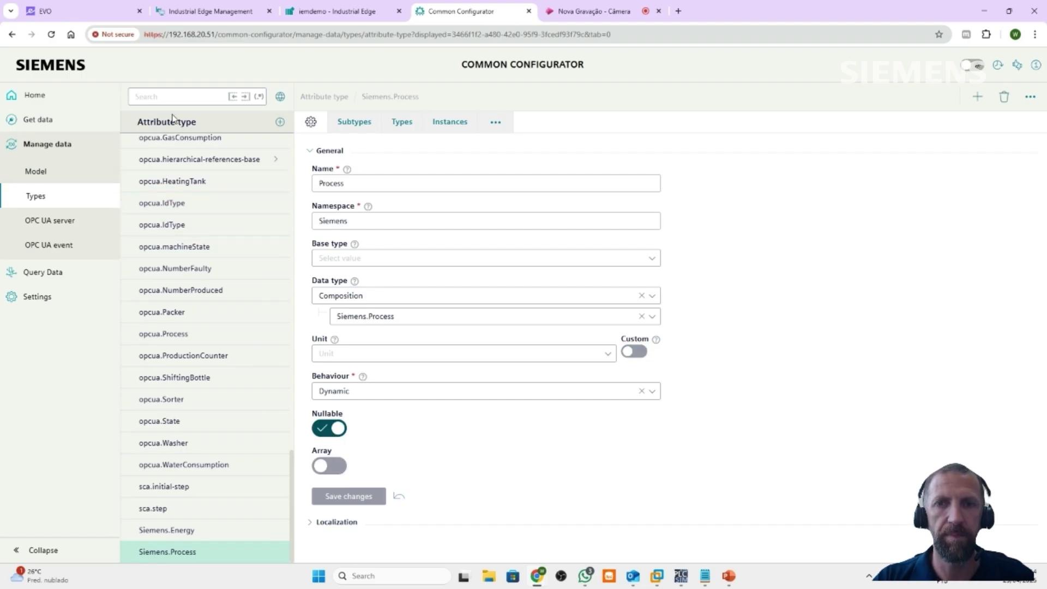
Start a new attribute type named State, copying the name from the text notes, with the namespace Siemens.
{"action": "key", "text": "alt+Tab"}
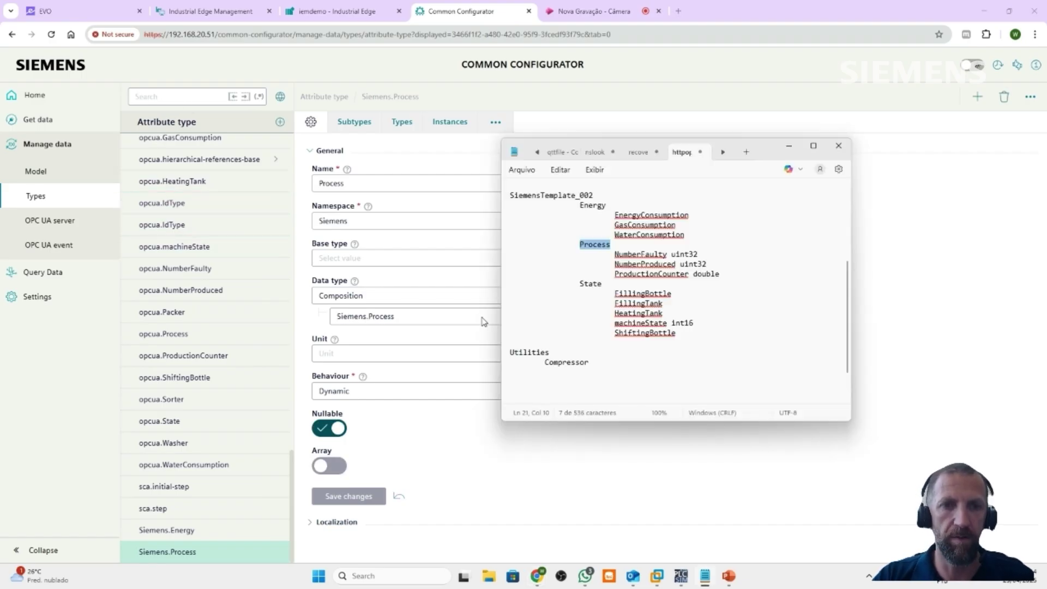
{"action": "double_click", "coordinate": [591, 284]}
{"action": "key", "text": "ctrl+c"}
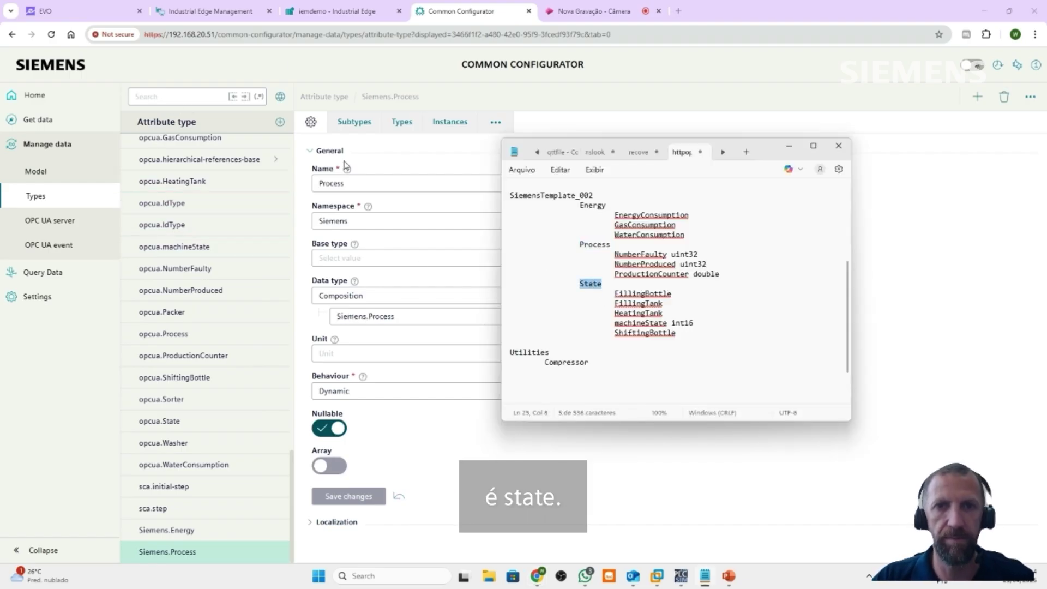
{"action": "left_click", "coordinate": [282, 57]}
{"action": "left_click", "coordinate": [280, 122]}
{"action": "left_click", "coordinate": [367, 222]}
{"action": "key", "text": "ctrl+v"}
{"action": "left_click", "coordinate": [349, 259]}
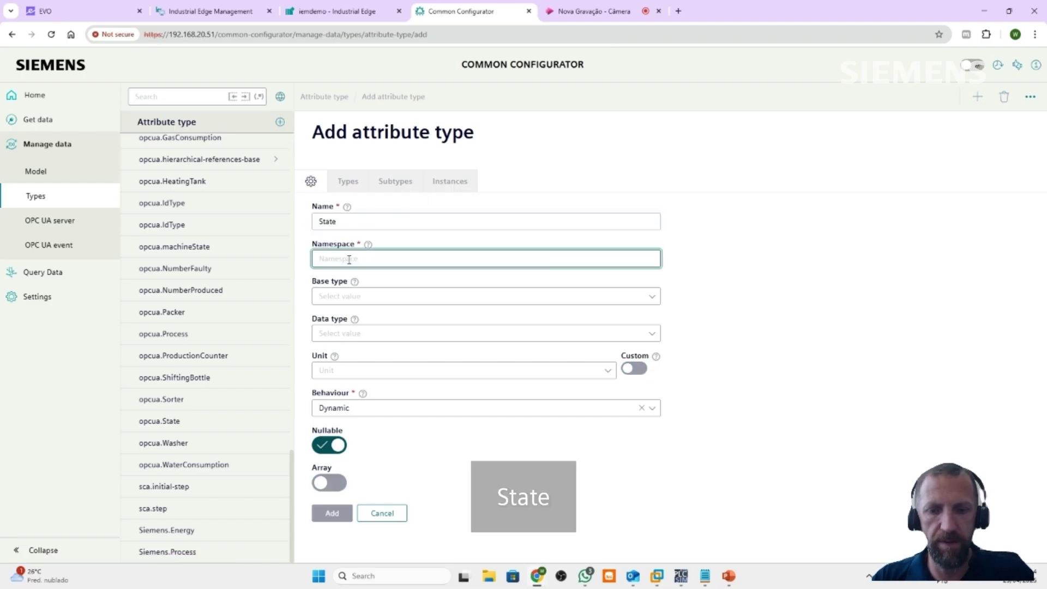
{"action": "type", "text": "Siemens"}
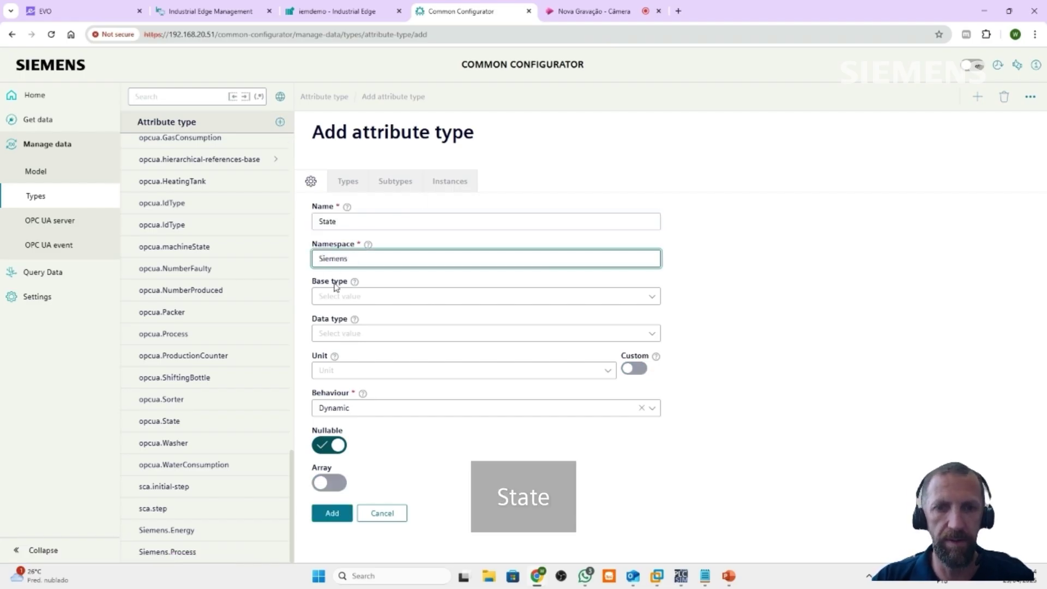
Set the State attribute type's data type to Composition of Siemens.State and add it.
{"action": "left_click", "coordinate": [421, 334]}
{"action": "type", "text": "comp"}
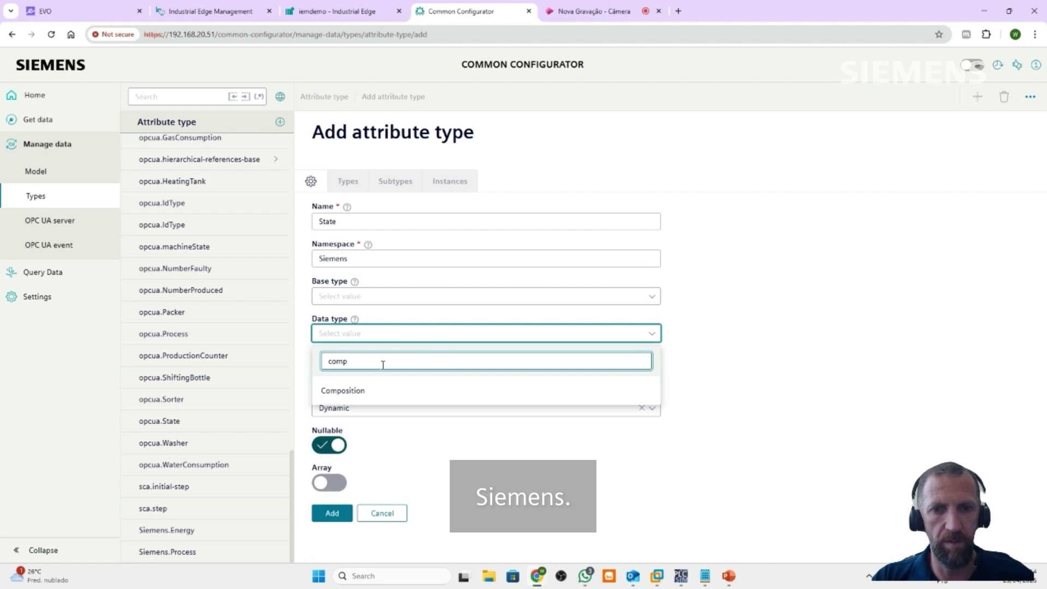
{"action": "left_click", "coordinate": [350, 390]}
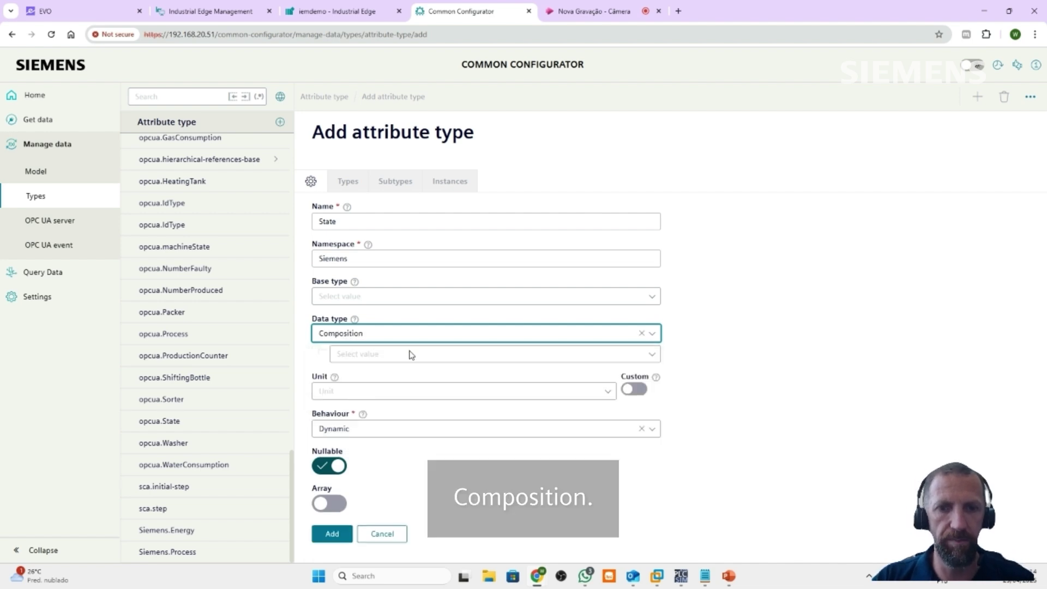
{"action": "left_click", "coordinate": [402, 359]}
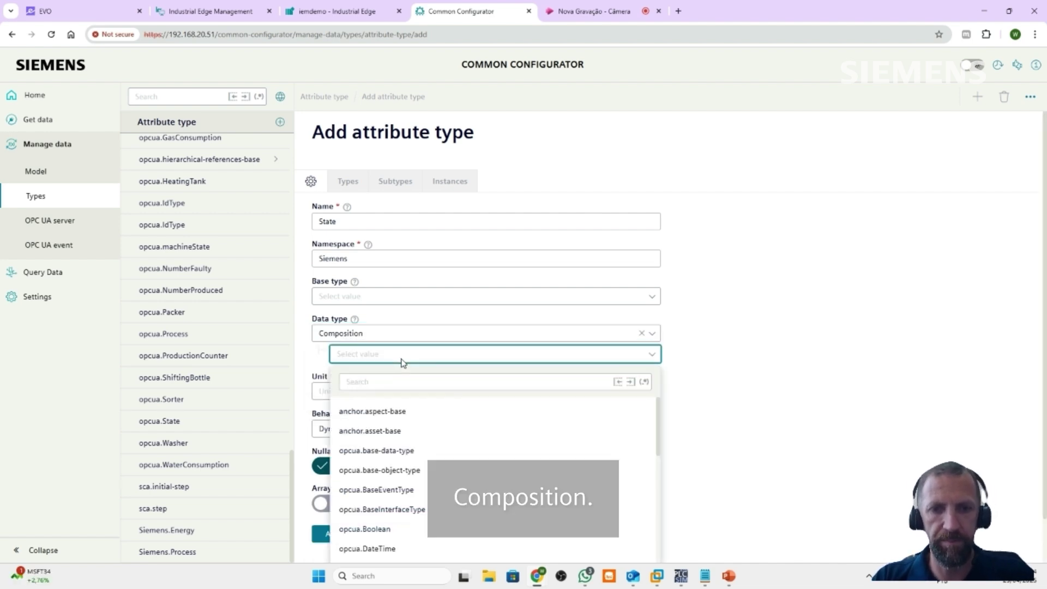
{"action": "left_click", "coordinate": [423, 384]}
{"action": "type", "text": "stat"}
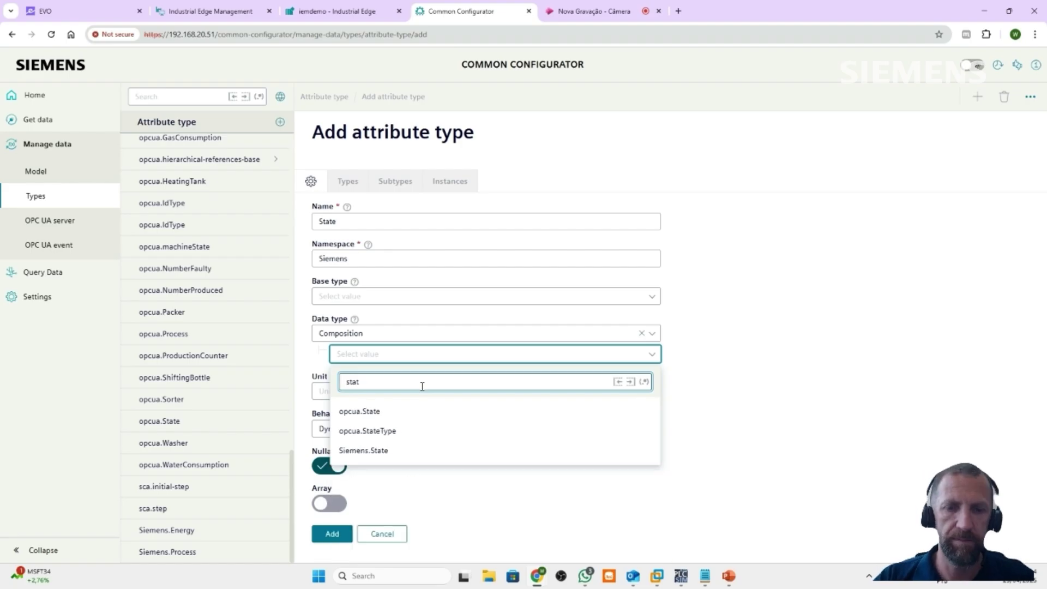
{"action": "left_click", "coordinate": [373, 455]}
{"action": "left_click", "coordinate": [332, 534]}
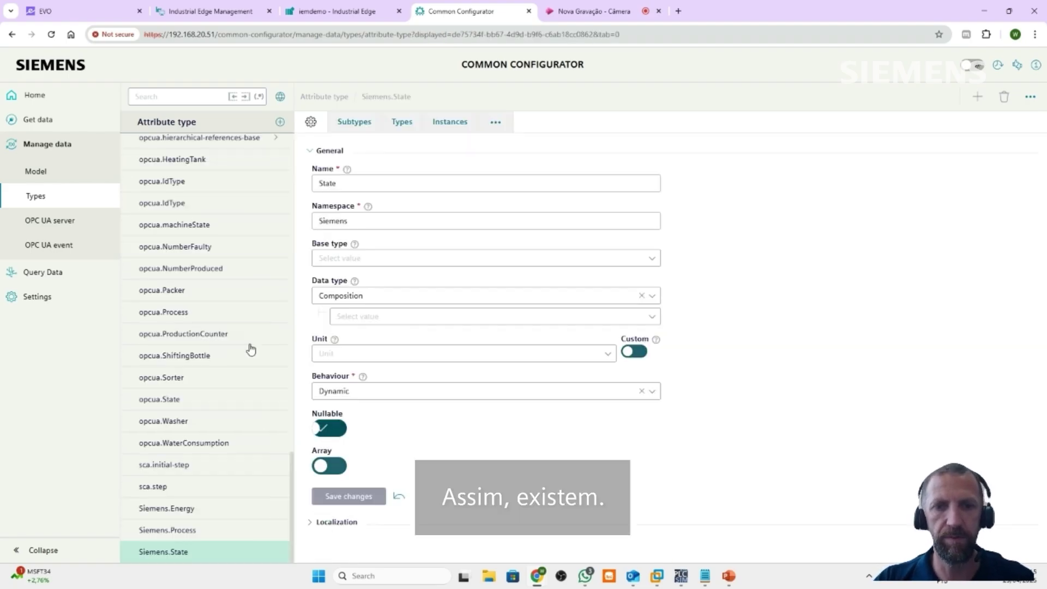
Filter the attribute types by "siem" to check the newly created Siemens entries.
{"action": "left_click", "coordinate": [172, 95]}
{"action": "type", "text": "siem"}
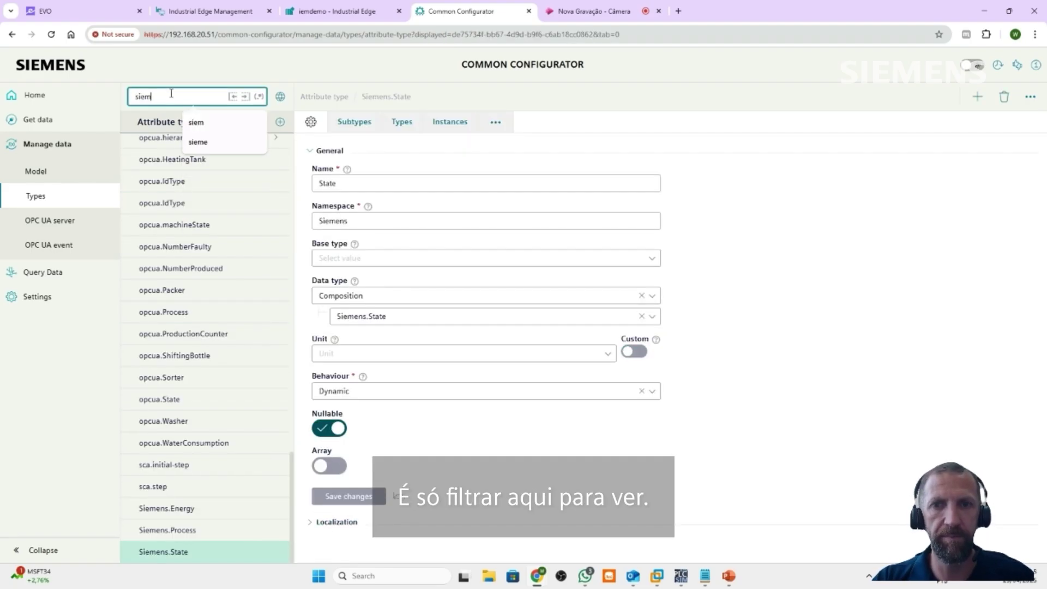
{"action": "left_click", "coordinate": [260, 261]}
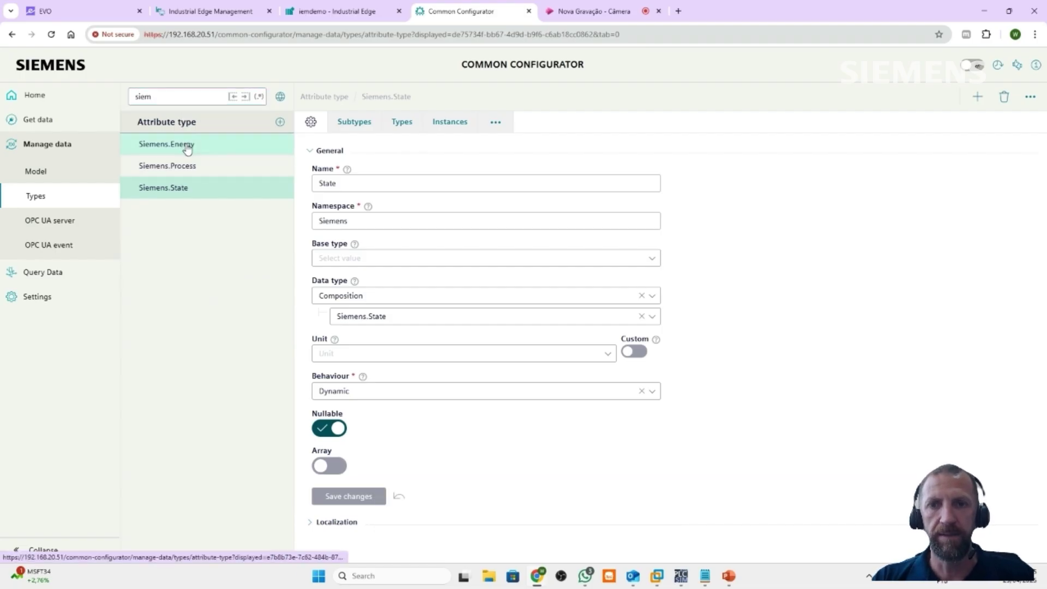
Start a new asset type under anchor.asset-base and name it Template_002, copying the name from the text notes without its Siemens prefix.
{"action": "left_click", "coordinate": [36, 196]}
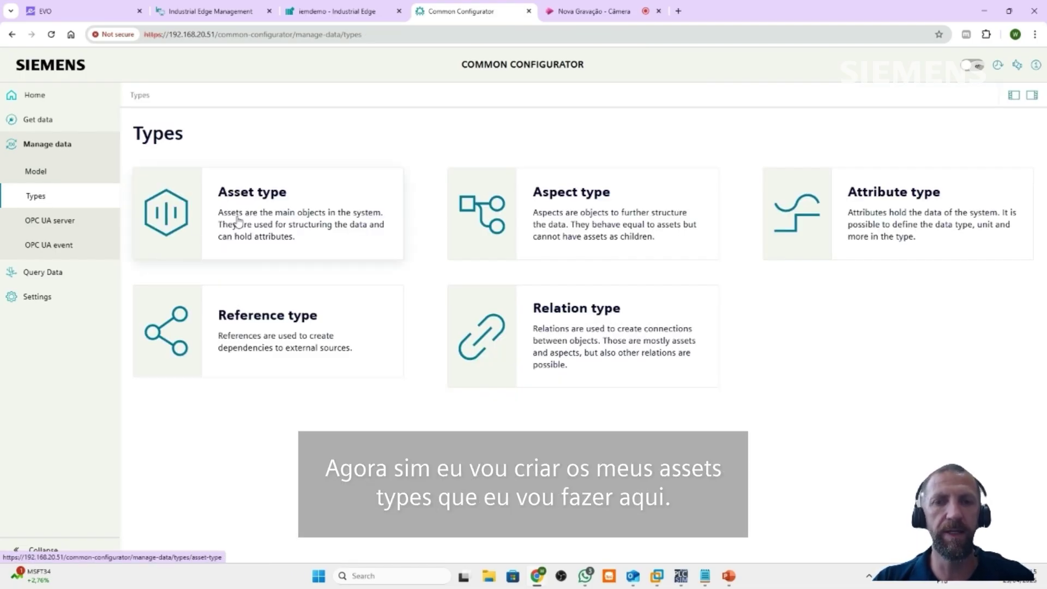
{"action": "left_click", "coordinate": [254, 204]}
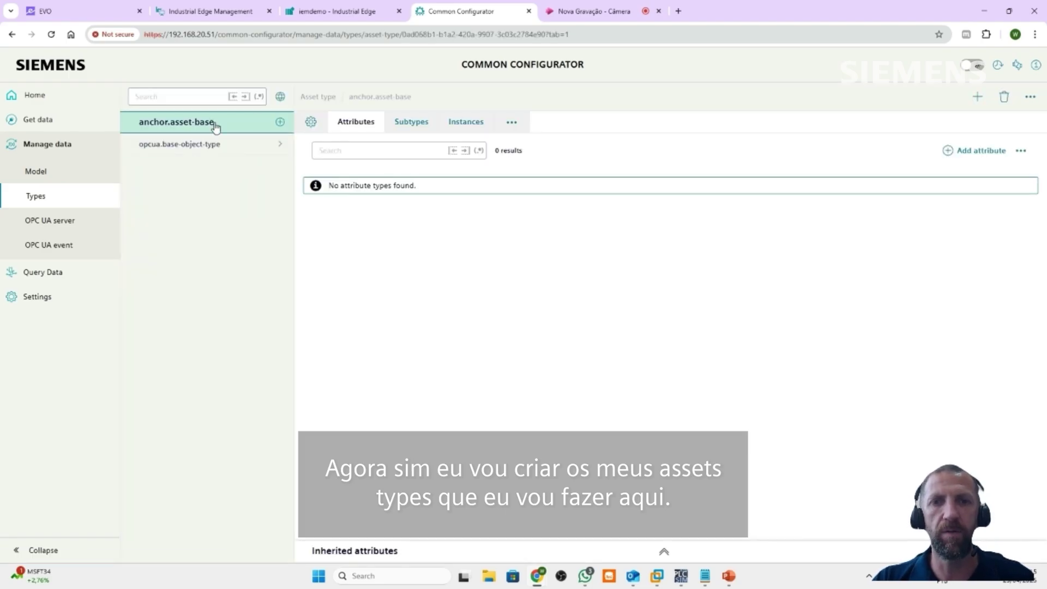
{"action": "left_click", "coordinate": [280, 122]}
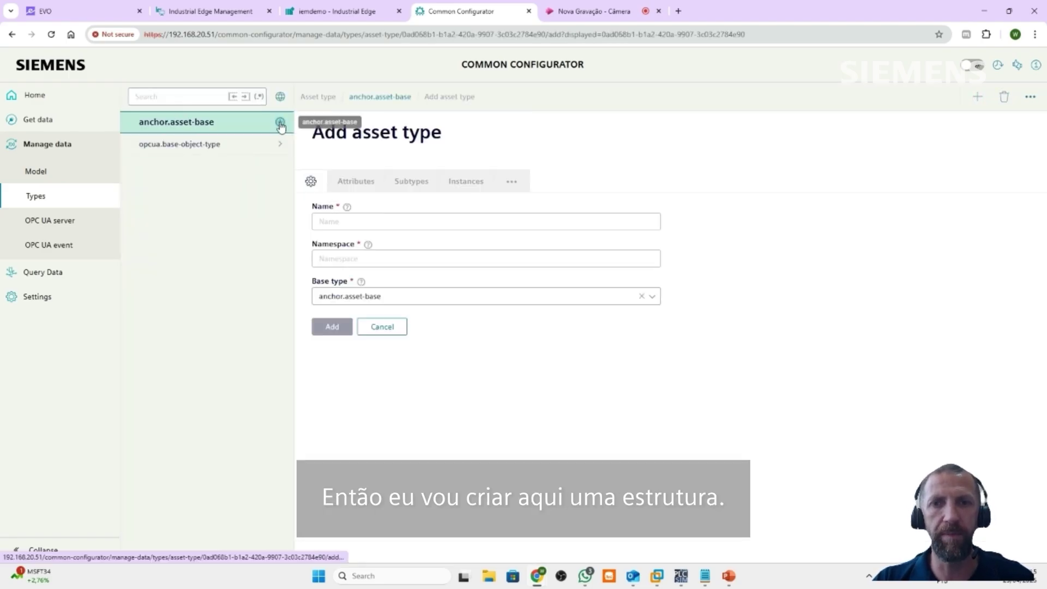
{"action": "left_click", "coordinate": [705, 577]}
{"action": "double_click", "coordinate": [534, 194]}
{"action": "left_click", "coordinate": [534, 195]}
{"action": "left_click_drag", "start_coordinate": [594, 195], "coordinate": [502, 203]}
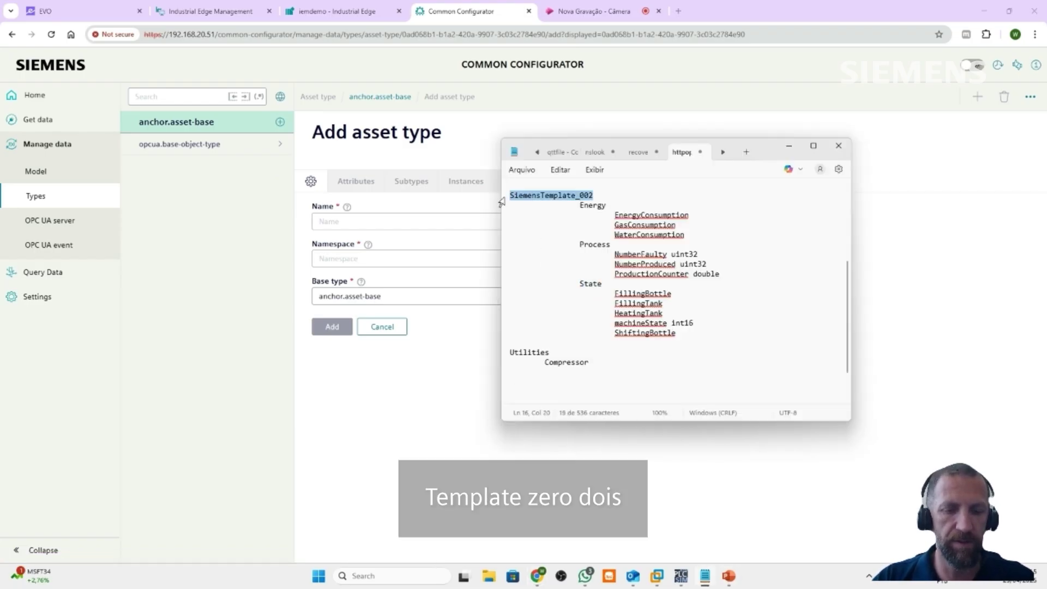
{"action": "key", "text": "ctrl+c"}
{"action": "left_click", "coordinate": [371, 224]}
{"action": "key", "text": "ctrl+v"}
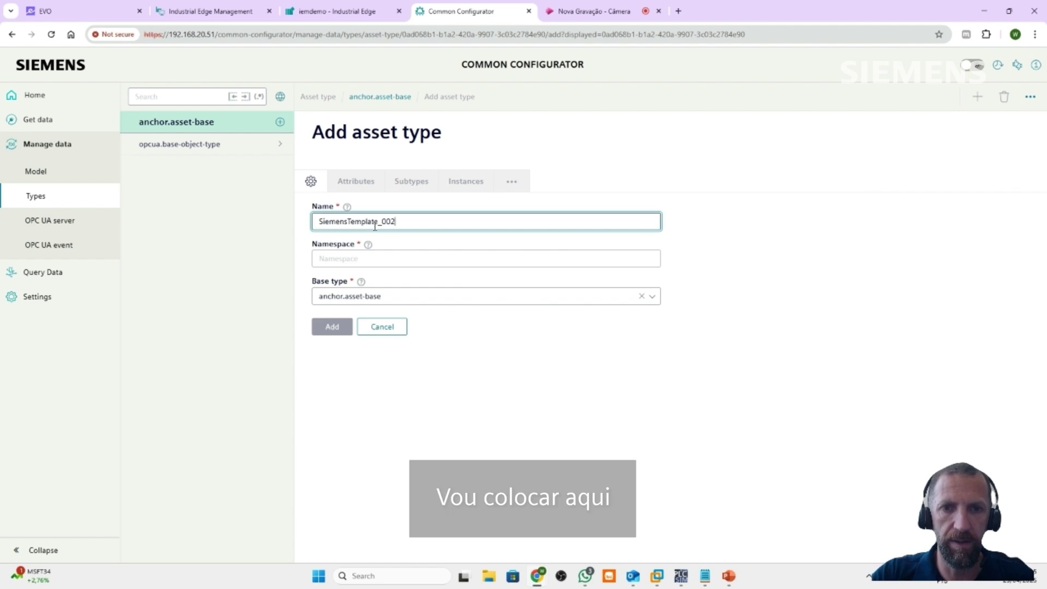
{"action": "left_click_drag", "start_coordinate": [349, 222], "coordinate": [309, 229]}
{"action": "key", "text": "BackSpace"}
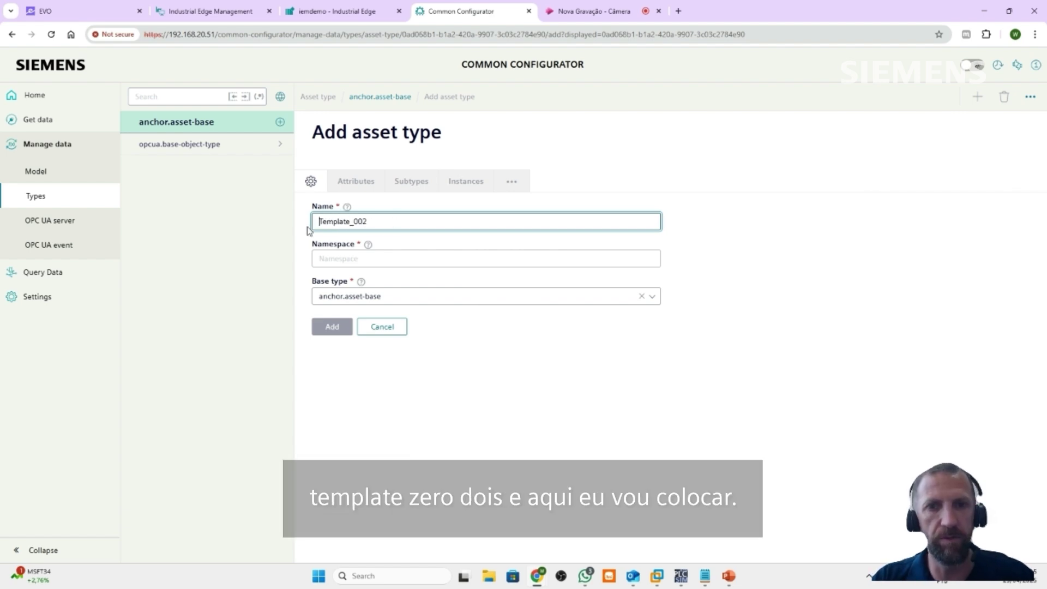
Set the new asset type's namespace to Siemens, correct its name to Template_001 and add it.
{"action": "left_click", "coordinate": [353, 258]}
{"action": "key", "text": "ctrl+v"}
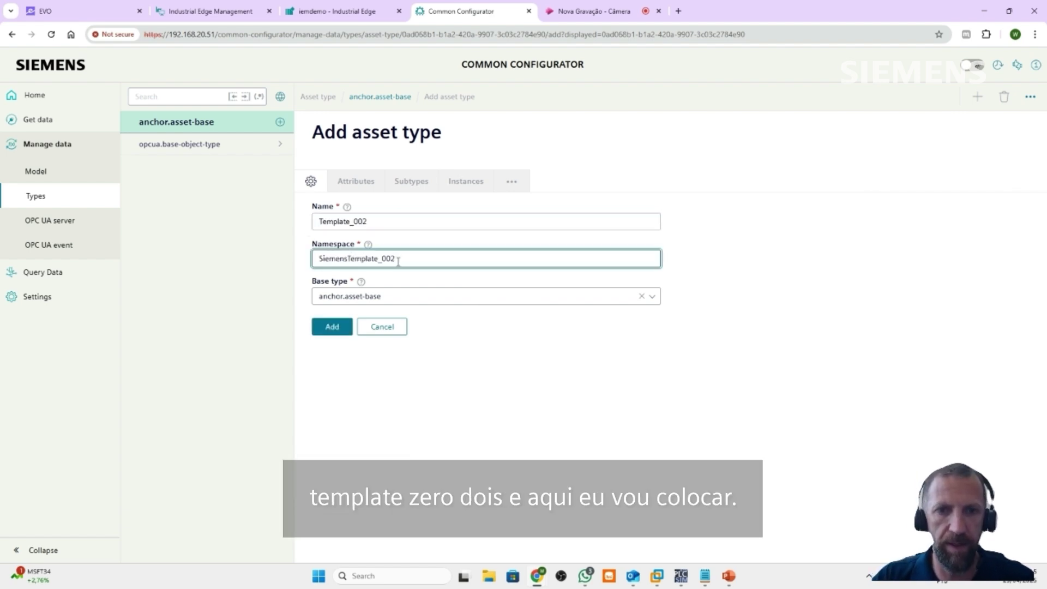
{"action": "left_click_drag", "start_coordinate": [397, 258], "coordinate": [346, 257]}
{"action": "left_click", "coordinate": [402, 258]}
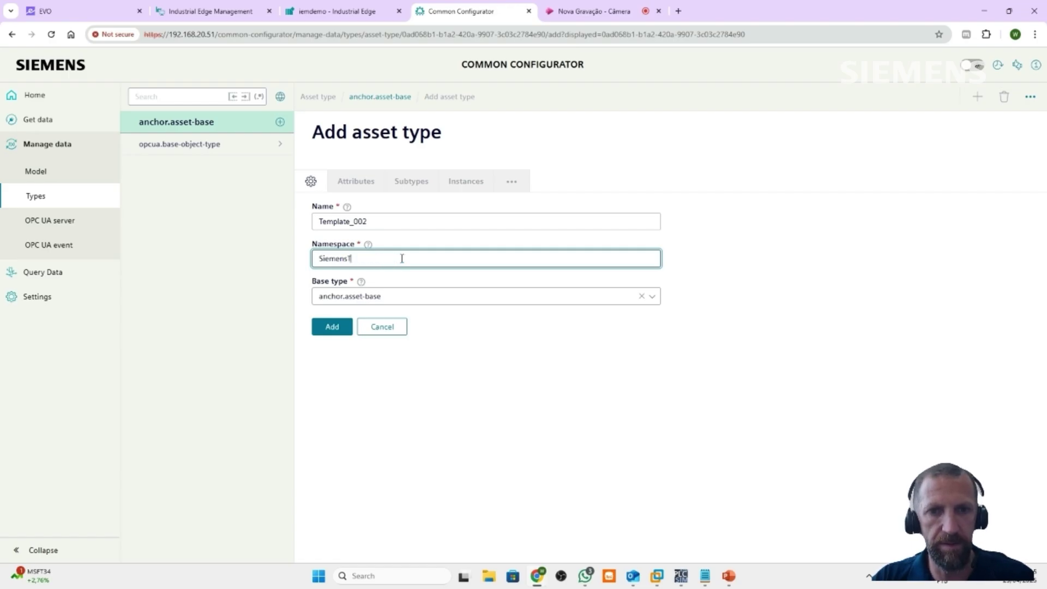
{"action": "key", "text": "BackSpace"}
{"action": "left_click", "coordinate": [478, 318]}
{"action": "left_click", "coordinate": [382, 222]}
{"action": "key", "text": "BackSpace"}
{"action": "type", "text": "1"}
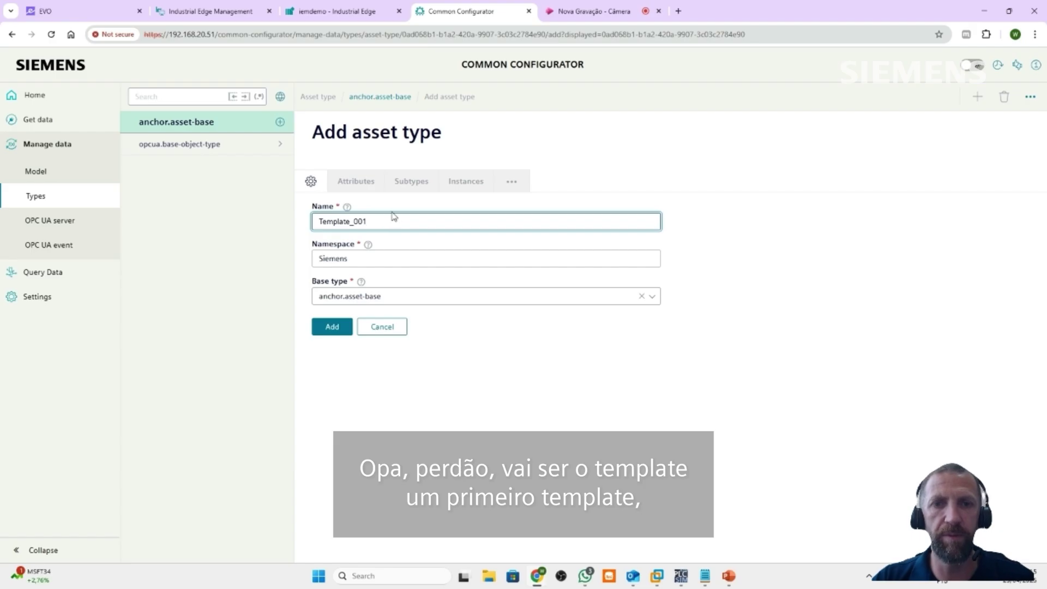
{"action": "left_click", "coordinate": [332, 328]}
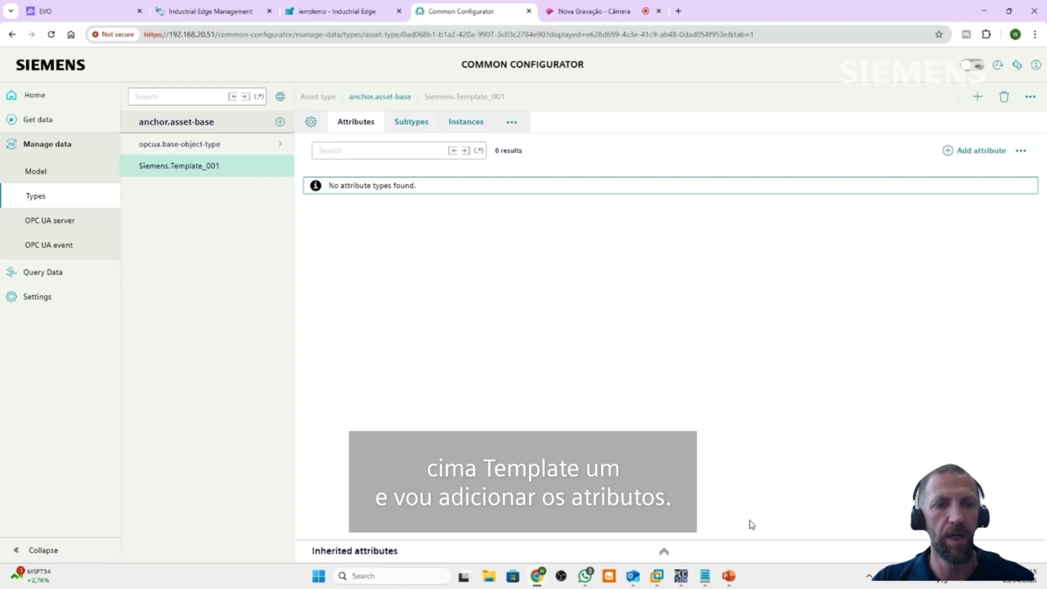
Check the attributes of SiemensTemplate_001 in the text notes and start a new attribute named Energy on Siemens.Template_001.
{"action": "left_click", "coordinate": [705, 576]}
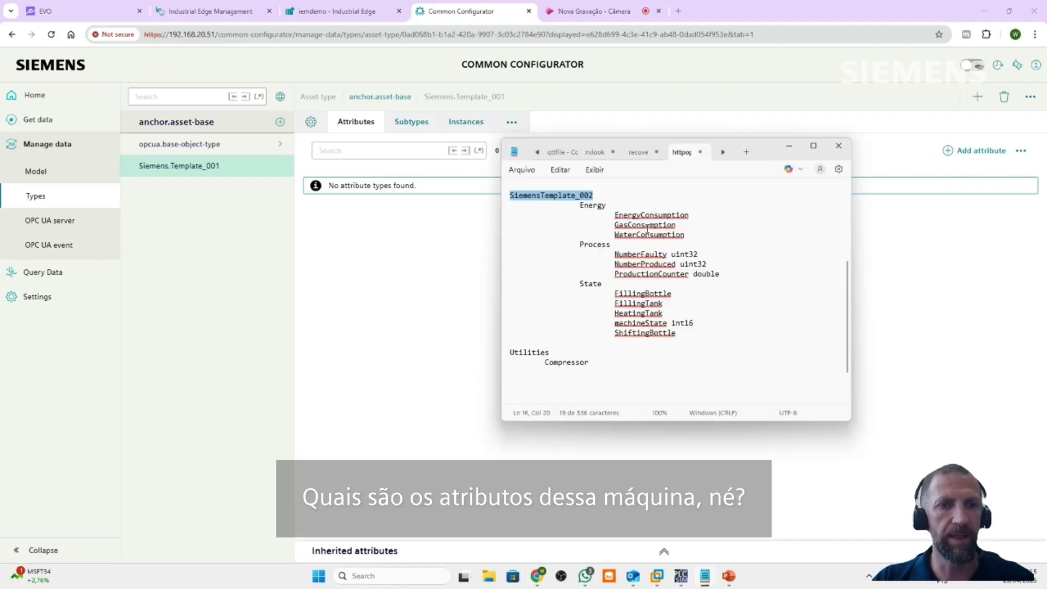
{"action": "scroll", "coordinate": [647, 229], "scroll_direction": "up", "scroll_amount": 5}
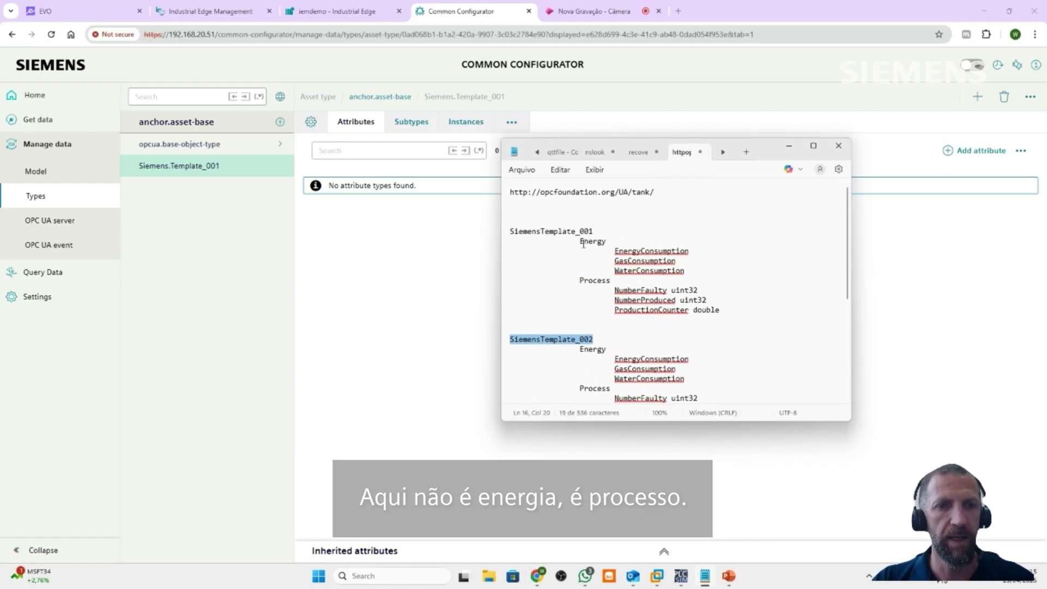
{"action": "left_click", "coordinate": [583, 244]}
{"action": "left_click", "coordinate": [435, 300]}
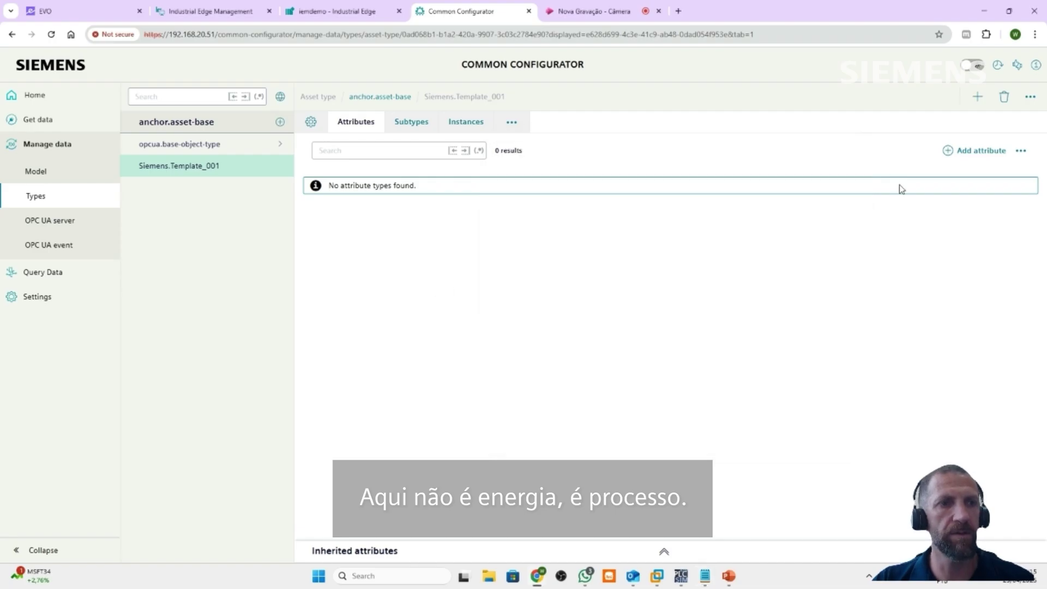
{"action": "left_click", "coordinate": [960, 150]}
{"action": "left_click", "coordinate": [889, 199]}
{"action": "type", "text": "Energy"}
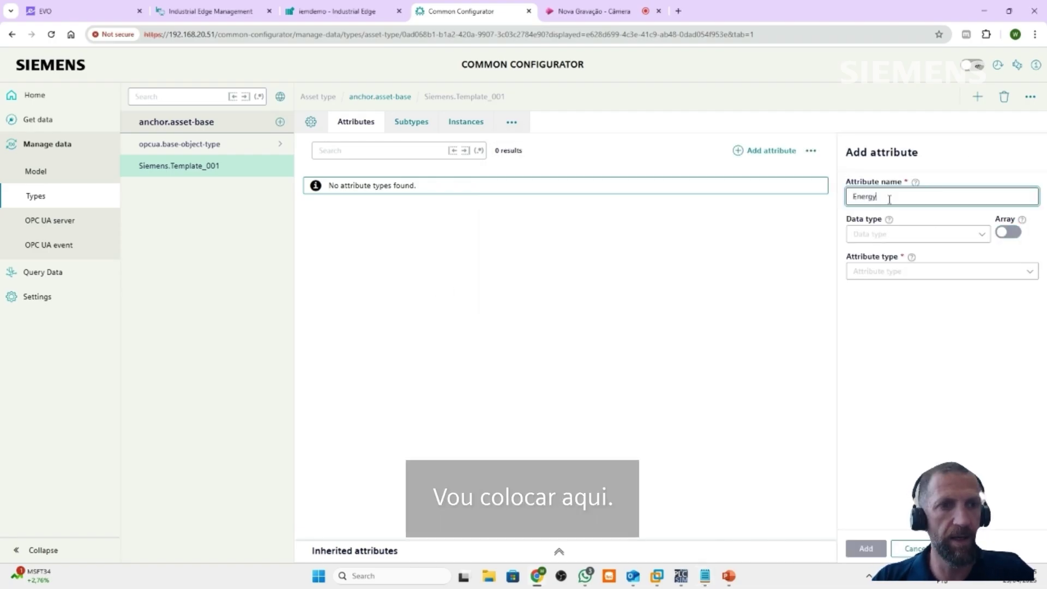
Set the Energy attribute's data type to Composition and its attribute type to Siemens.Energy, and add it.
{"action": "left_click", "coordinate": [927, 236]}
{"action": "left_click", "coordinate": [915, 263]}
{"action": "type", "text": "siem"}
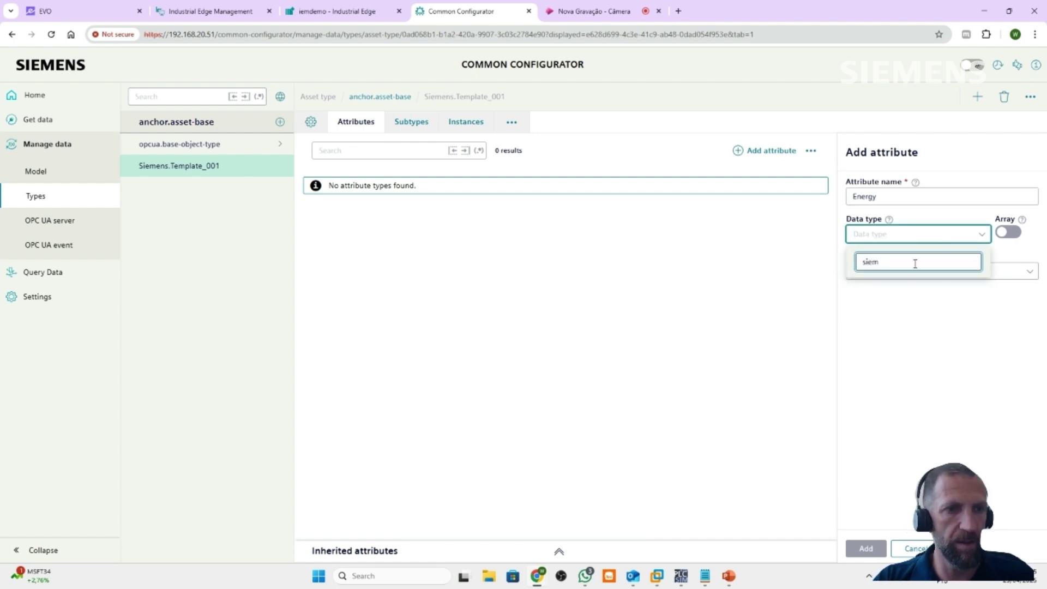
{"action": "key", "text": "BackSpace"}
{"action": "key", "text": "BackSpace"}
{"action": "key", "text": "BackSpace"}
{"action": "type", "text": "com"}
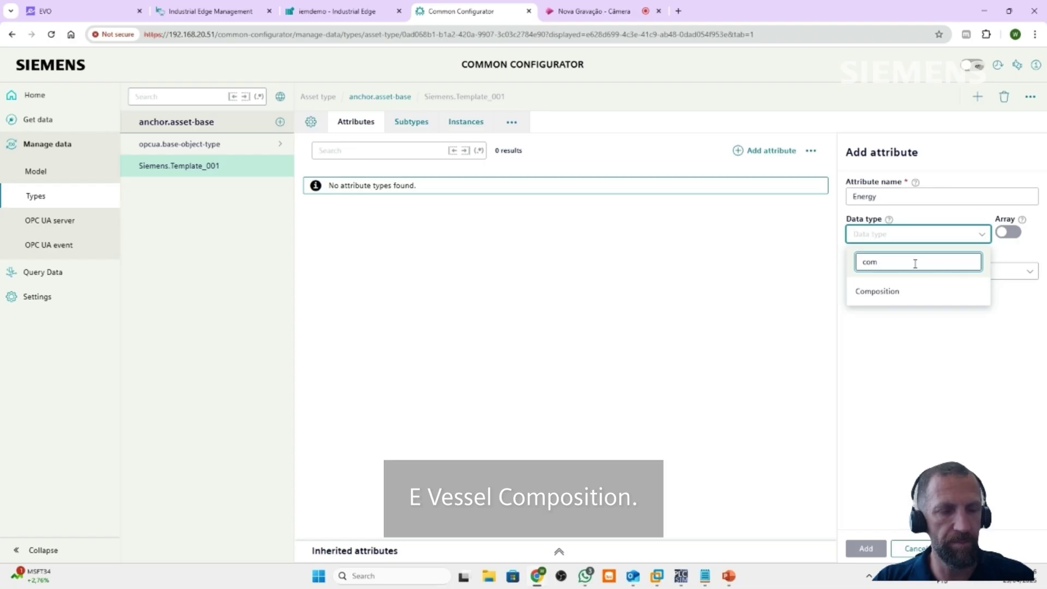
{"action": "left_click", "coordinate": [876, 291]}
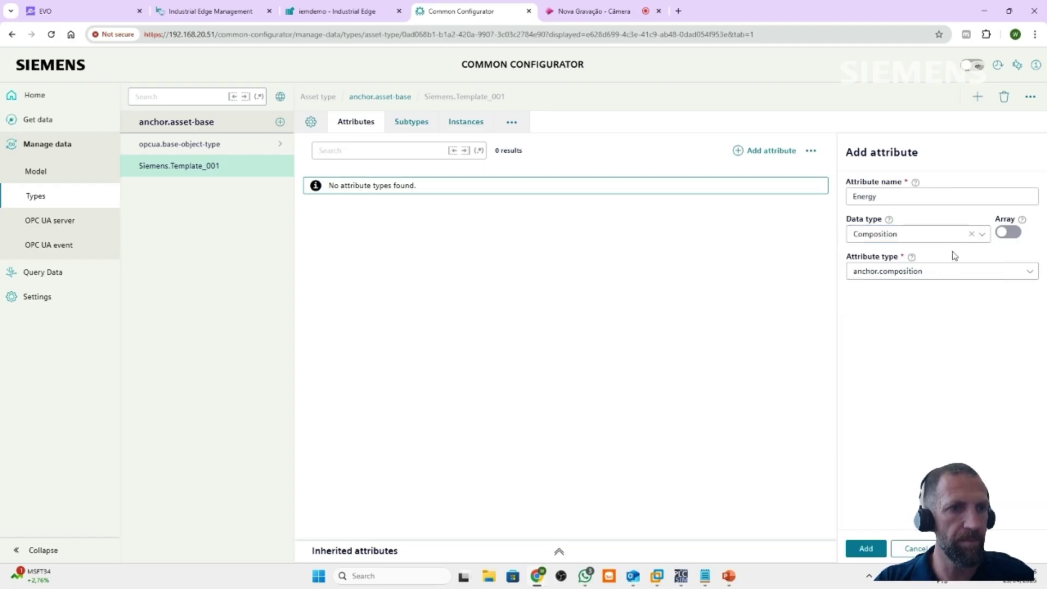
{"action": "left_click", "coordinate": [950, 274]}
{"action": "left_click", "coordinate": [932, 301]}
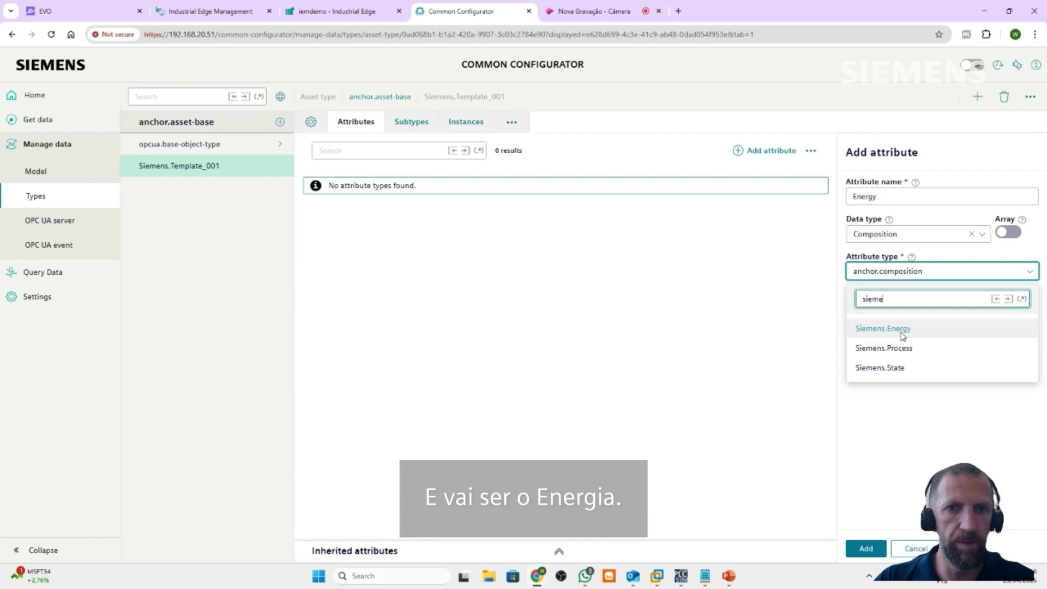
{"action": "left_click", "coordinate": [902, 330]}
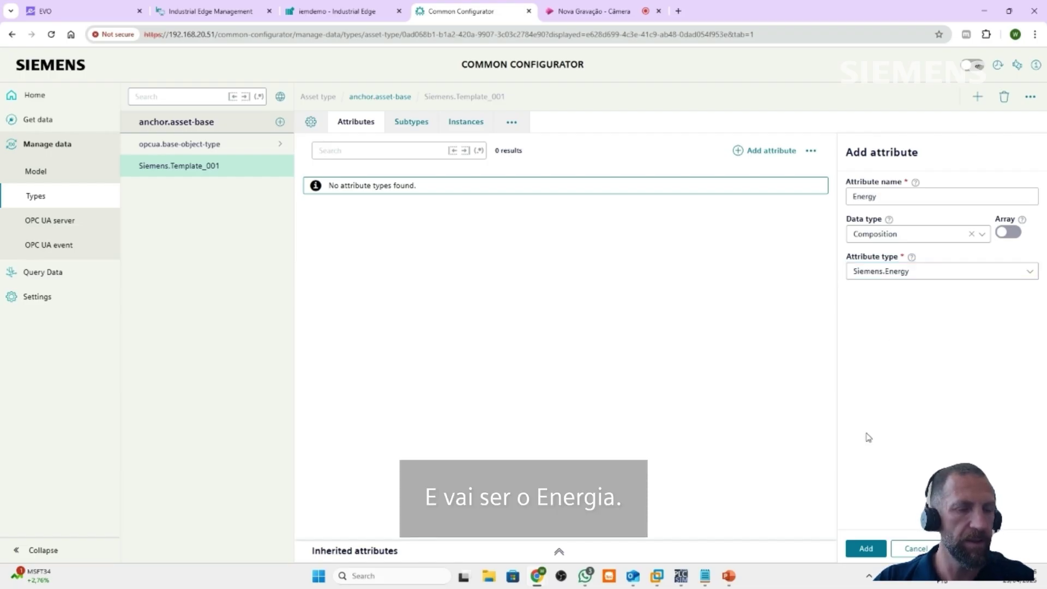
{"action": "left_click", "coordinate": [864, 548]}
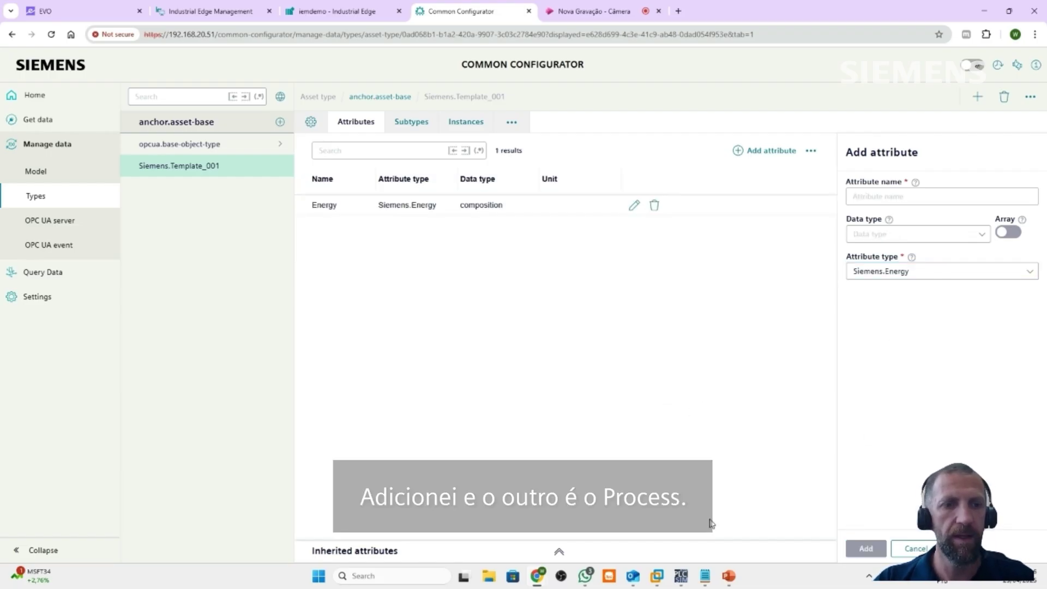
Name the next attribute of Siemens.Template_001 Process, copying the name from the text notes.
{"action": "left_click", "coordinate": [705, 579]}
{"action": "double_click", "coordinate": [593, 284]}
{"action": "left_click", "coordinate": [789, 145]}
{"action": "left_click", "coordinate": [870, 201]}
{"action": "key", "text": "ctrl+v"}
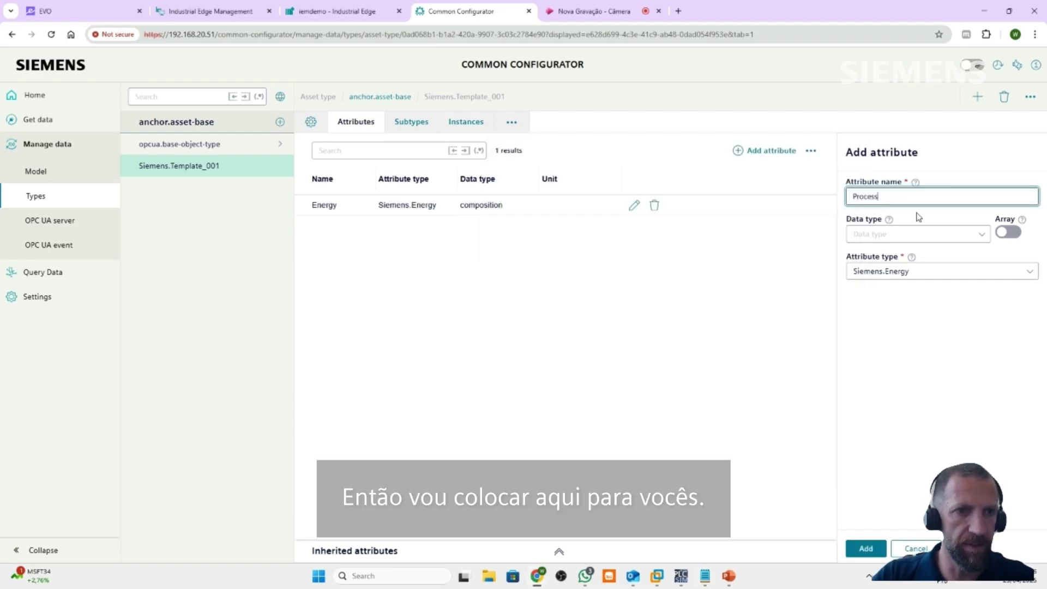
Set the Process attribute's data type to Composition and its attribute type to Siemens.Process, and add it.
{"action": "left_click", "coordinate": [896, 234]}
{"action": "type", "text": "com"}
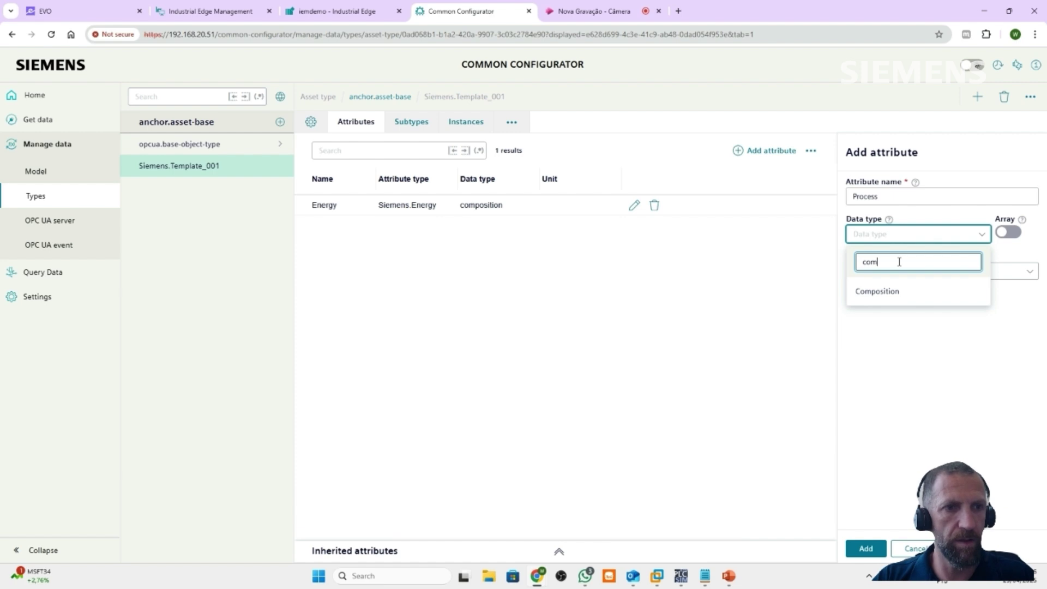
{"action": "left_click", "coordinate": [878, 291]}
{"action": "left_click", "coordinate": [935, 275]}
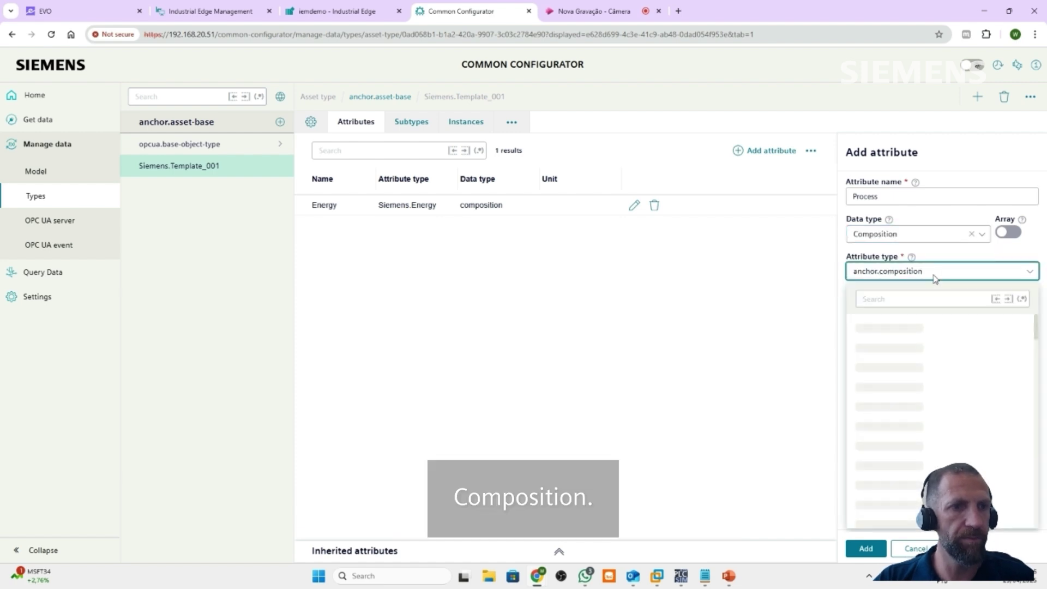
{"action": "type", "text": "proce"}
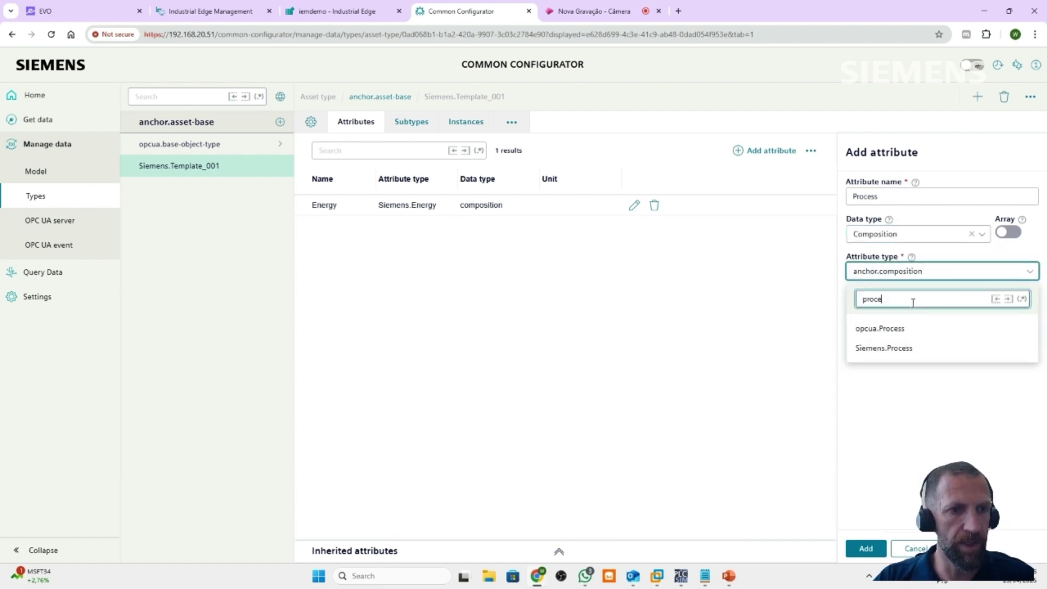
{"action": "left_click", "coordinate": [881, 349]}
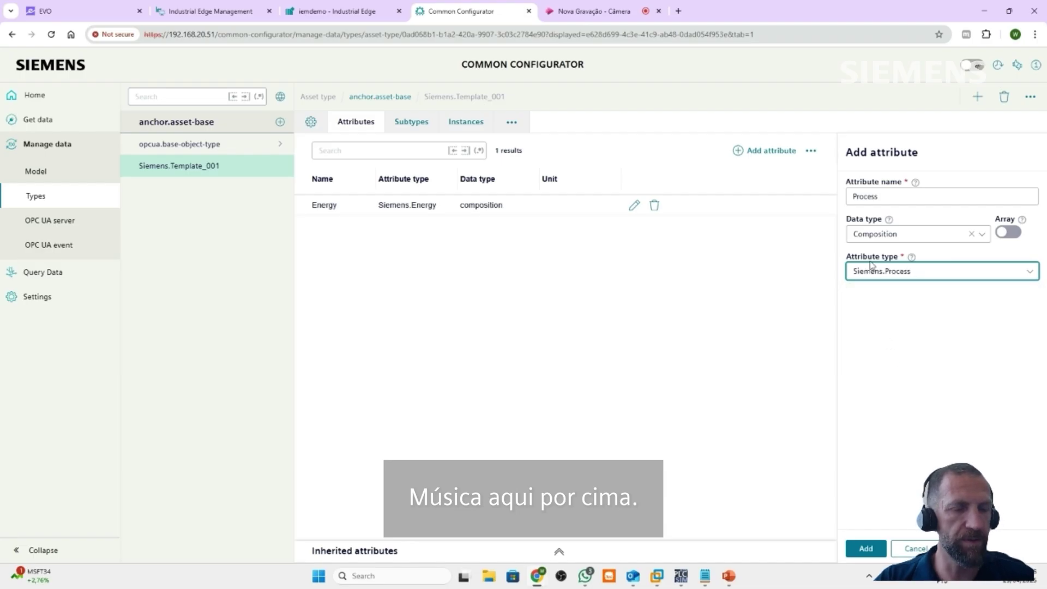
{"action": "left_click", "coordinate": [870, 554]}
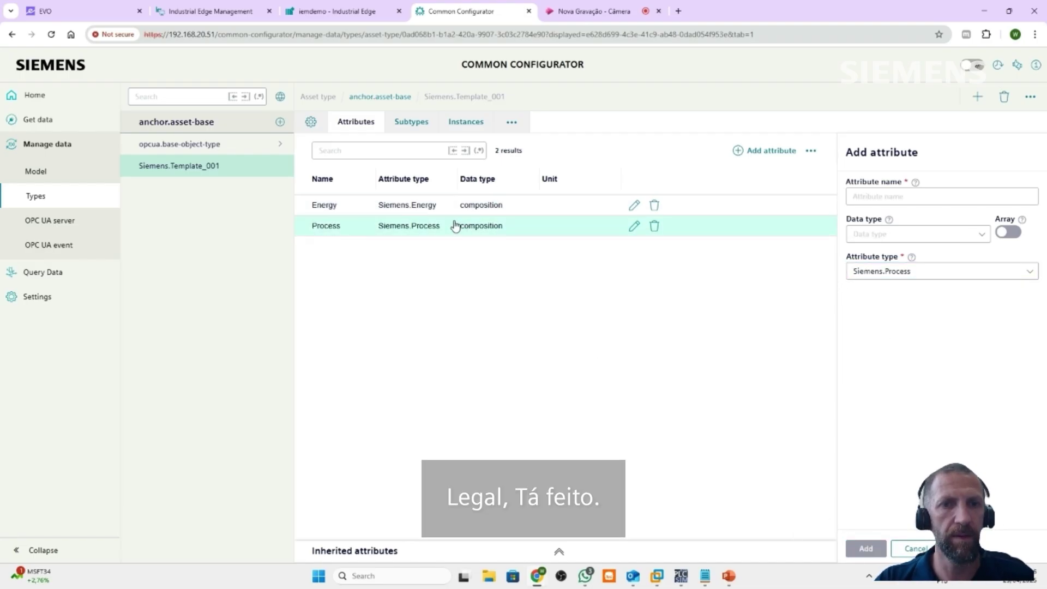
Start a new asset type with Siemens.Template_001 as its base type and name it Template_002.
{"action": "left_click", "coordinate": [200, 164]}
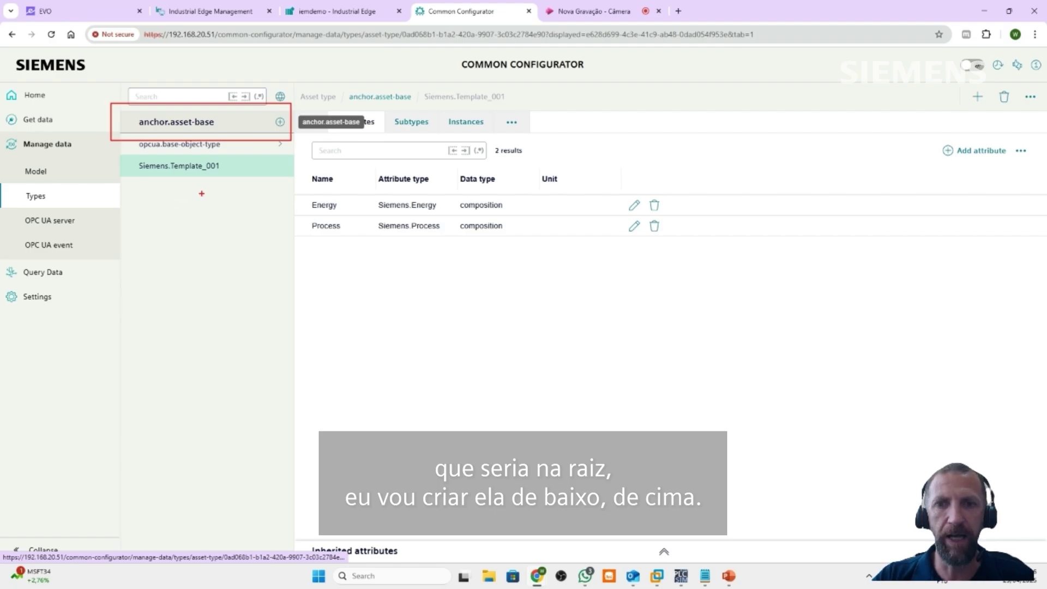
{"action": "mouse_move", "coordinate": [197, 178]}
{"action": "left_mouse_down"}
{"action": "mouse_move", "coordinate": [207, 223]}
{"action": "mouse_move", "coordinate": [218, 225]}
{"action": "left_mouse_up"}
{"action": "key", "text": "Escape"}
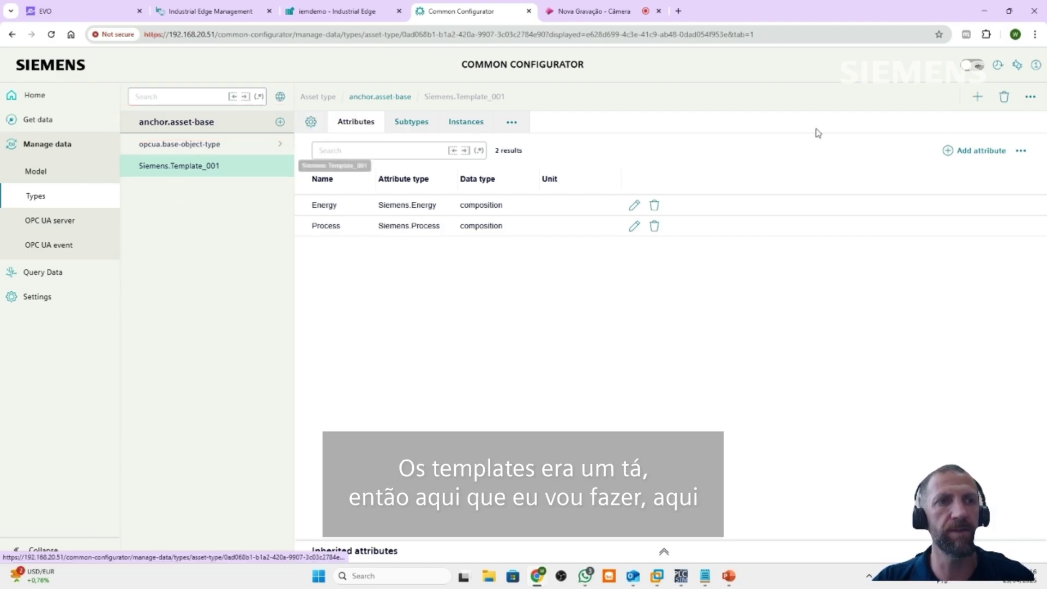
{"action": "left_click", "coordinate": [977, 96]}
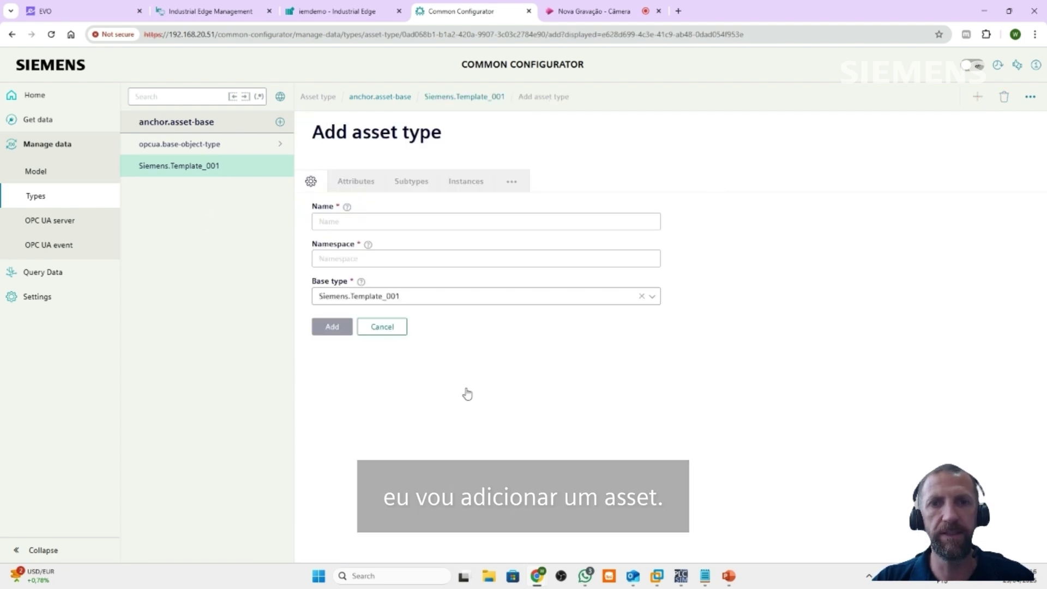
{"action": "left_click", "coordinate": [345, 228]}
{"action": "key", "text": "super+v"}
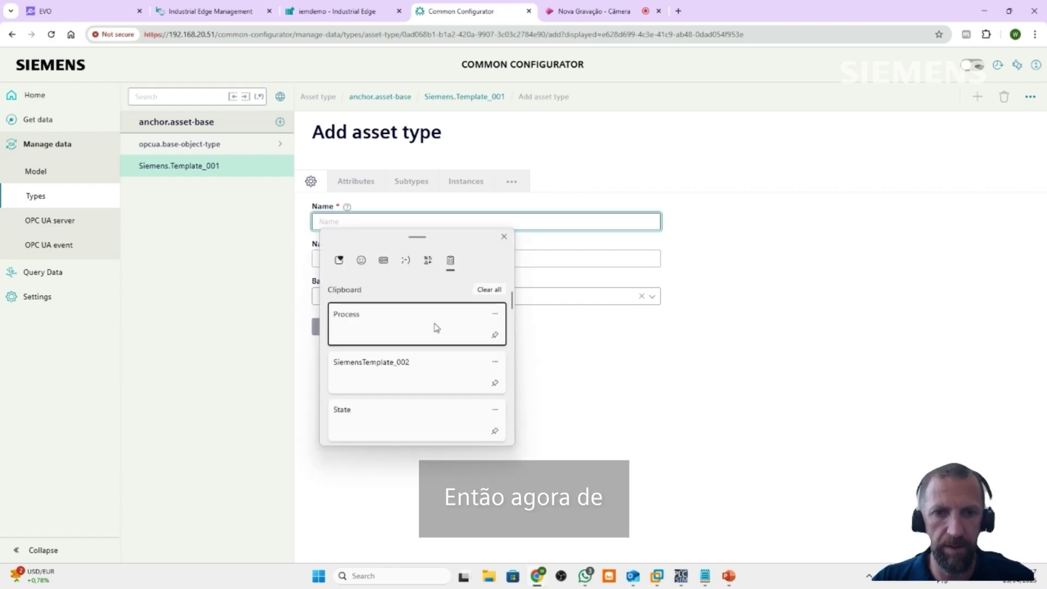
{"action": "left_click", "coordinate": [407, 369]}
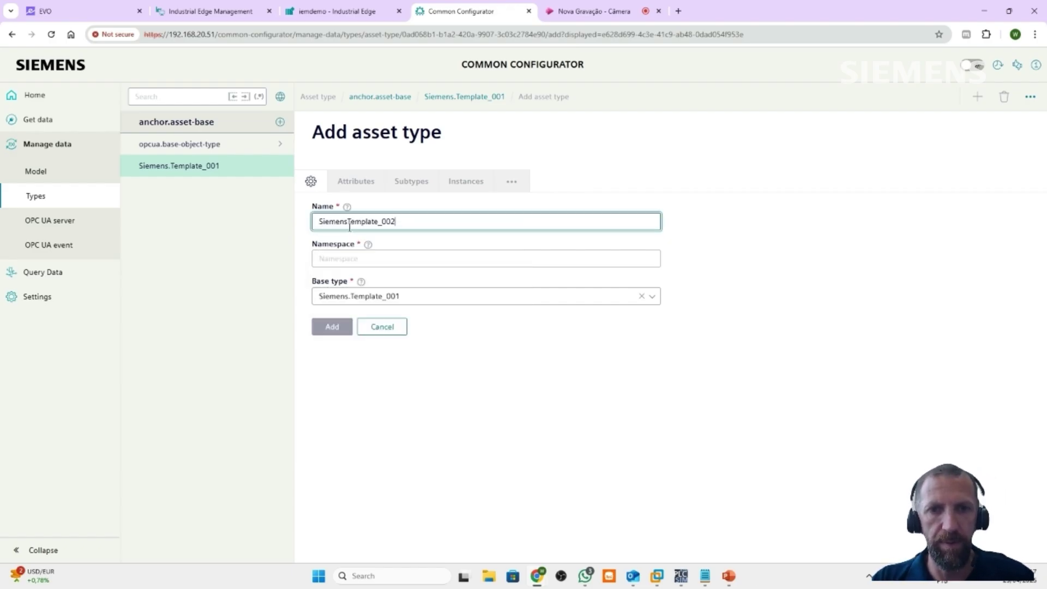
{"action": "left_click_drag", "start_coordinate": [350, 224], "coordinate": [292, 234]}
{"action": "key", "text": "BackSpace"}
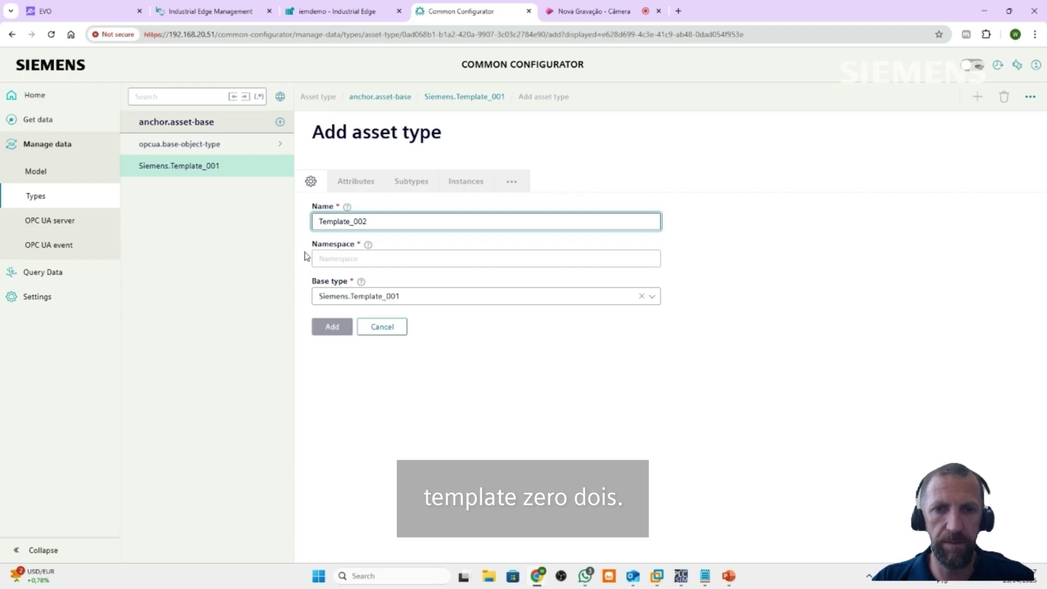
Set the namespace of the Template_002 asset type to Siemens and add it.
{"action": "left_click", "coordinate": [346, 258]}
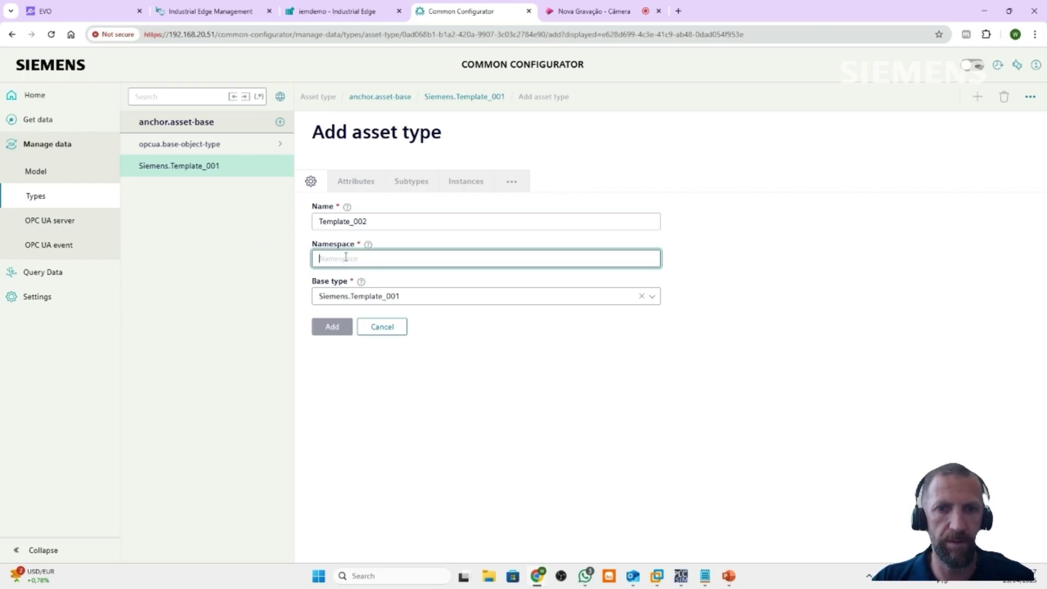
{"action": "key", "text": "super+v"}
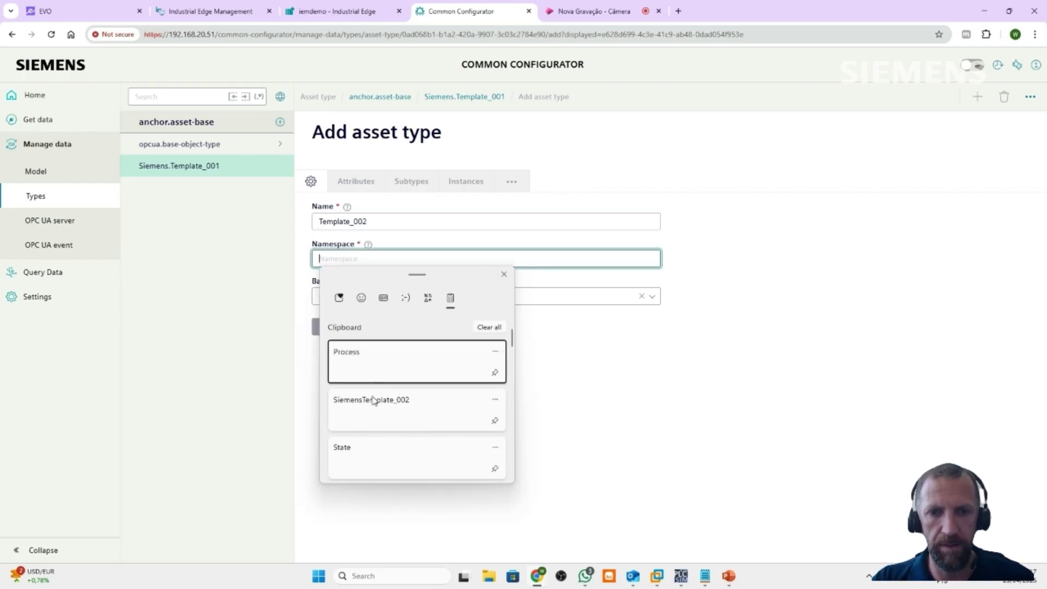
{"action": "left_click", "coordinate": [408, 410]}
{"action": "key", "text": "BackSpace"}
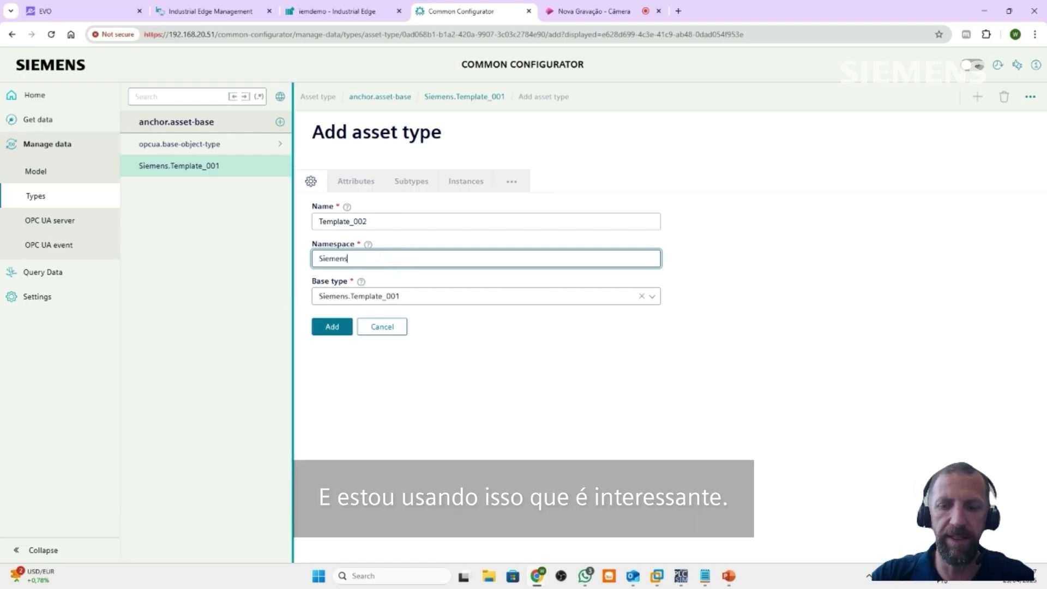
{"action": "mouse_move", "coordinate": [303, 273]}
{"action": "left_mouse_down"}
{"action": "mouse_move", "coordinate": [349, 303]}
{"action": "mouse_move", "coordinate": [685, 322]}
{"action": "mouse_move", "coordinate": [698, 341]}
{"action": "left_mouse_up"}
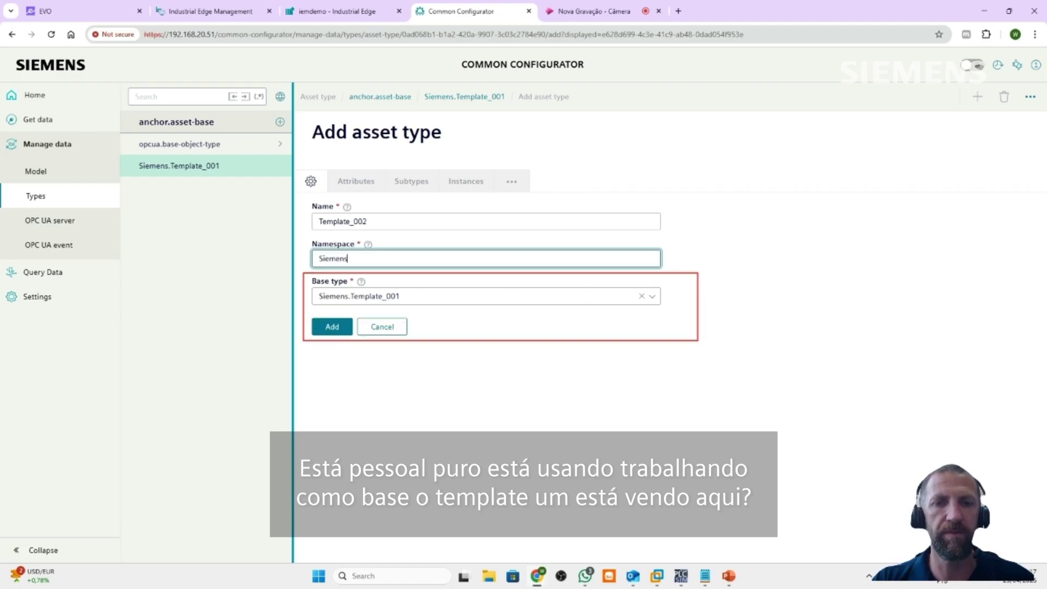
{"action": "left_click", "coordinate": [331, 328]}
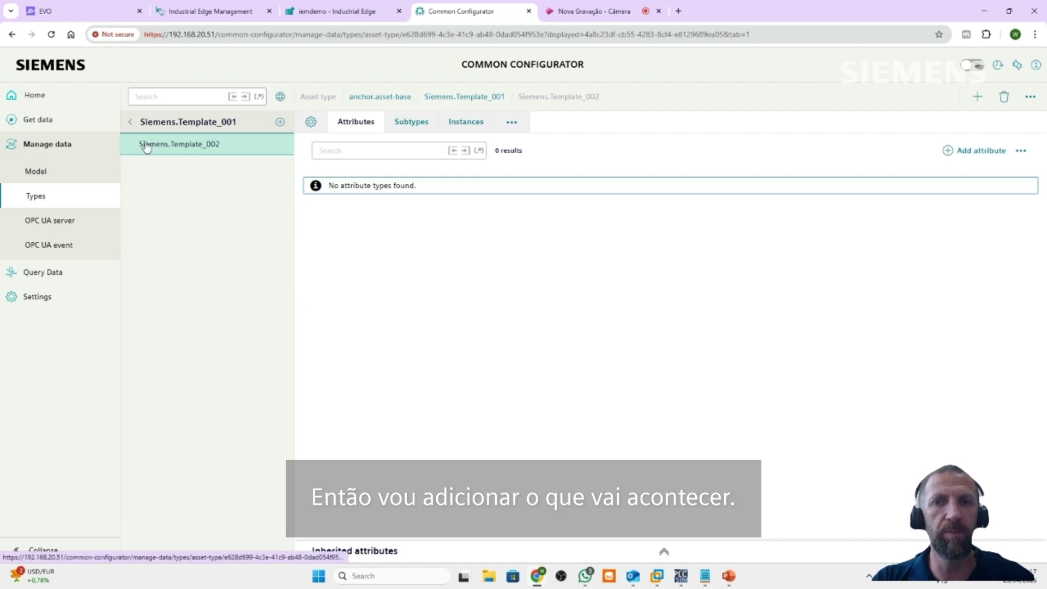
Compare the attributes of SiemensTemplate_001 and SiemensTemplate_002 in the text notes.
{"action": "left_click", "coordinate": [707, 579]}
{"action": "left_click_drag", "start_coordinate": [581, 245], "coordinate": [733, 309]}
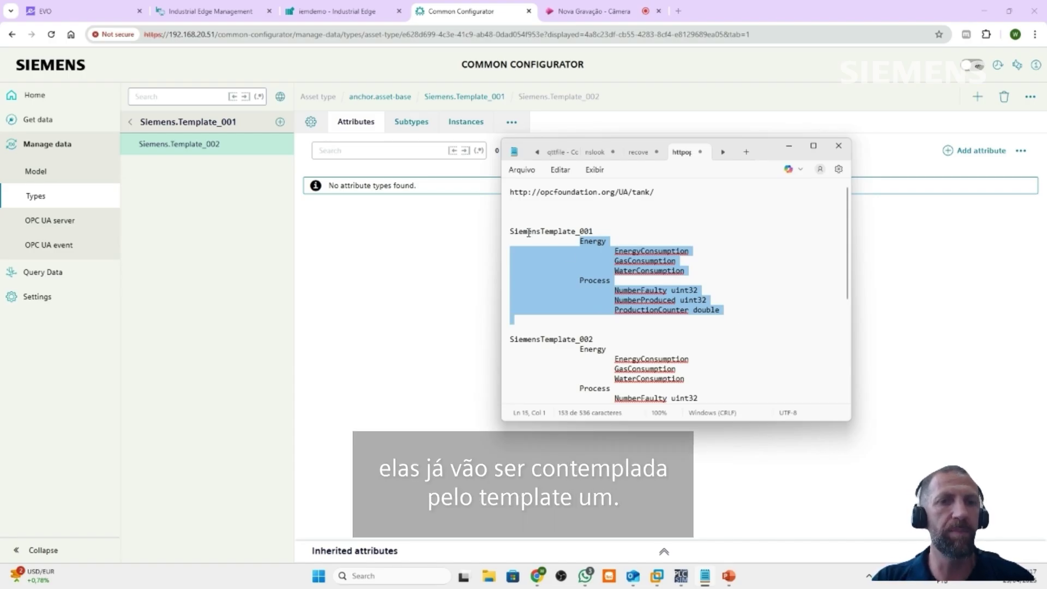
{"action": "left_click_drag", "start_coordinate": [529, 232], "coordinate": [587, 232]}
{"action": "scroll", "coordinate": [600, 256], "scroll_direction": "down", "scroll_amount": 3}
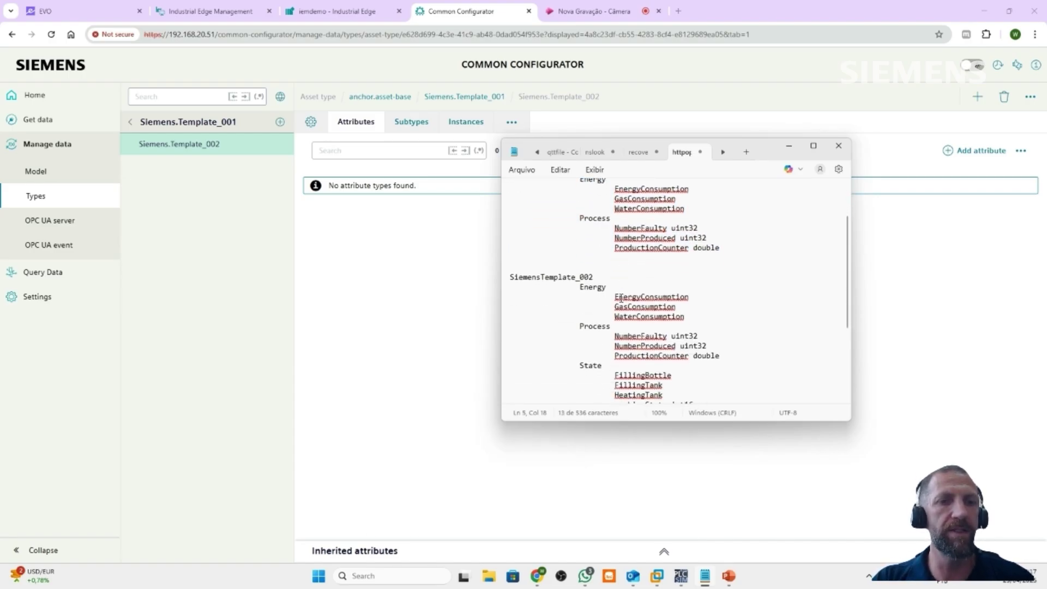
{"action": "left_click_drag", "start_coordinate": [580, 255], "coordinate": [724, 324]}
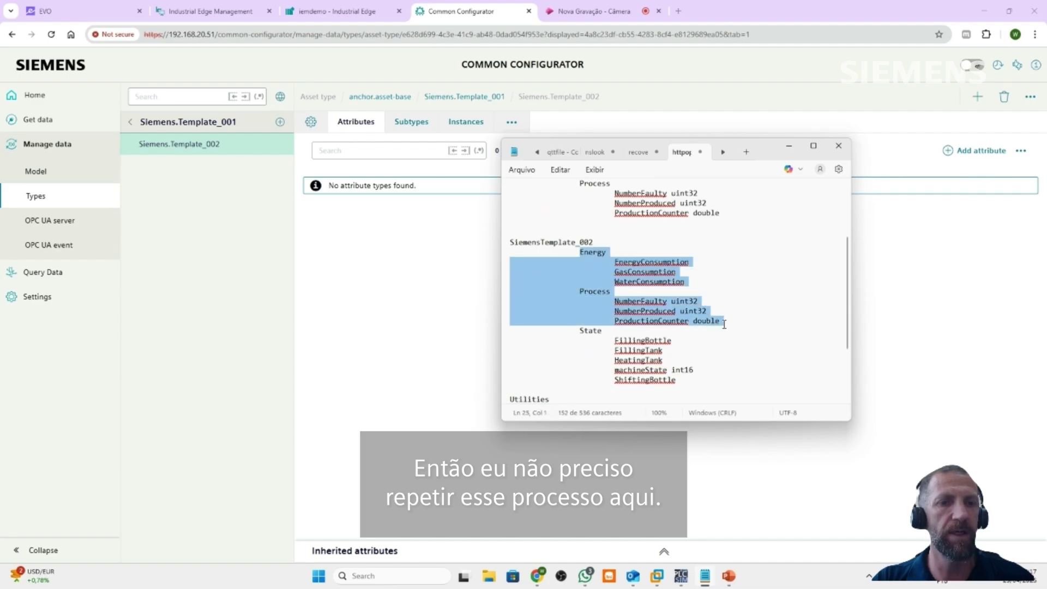
{"action": "left_click", "coordinate": [582, 338]}
{"action": "double_click", "coordinate": [590, 331]}
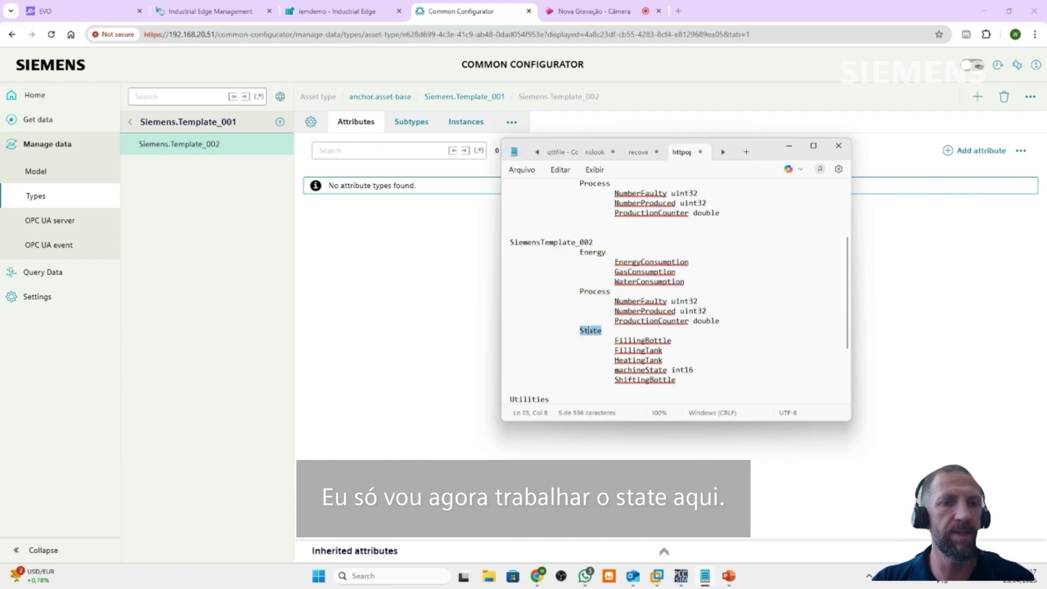
{"action": "left_click", "coordinate": [440, 301]}
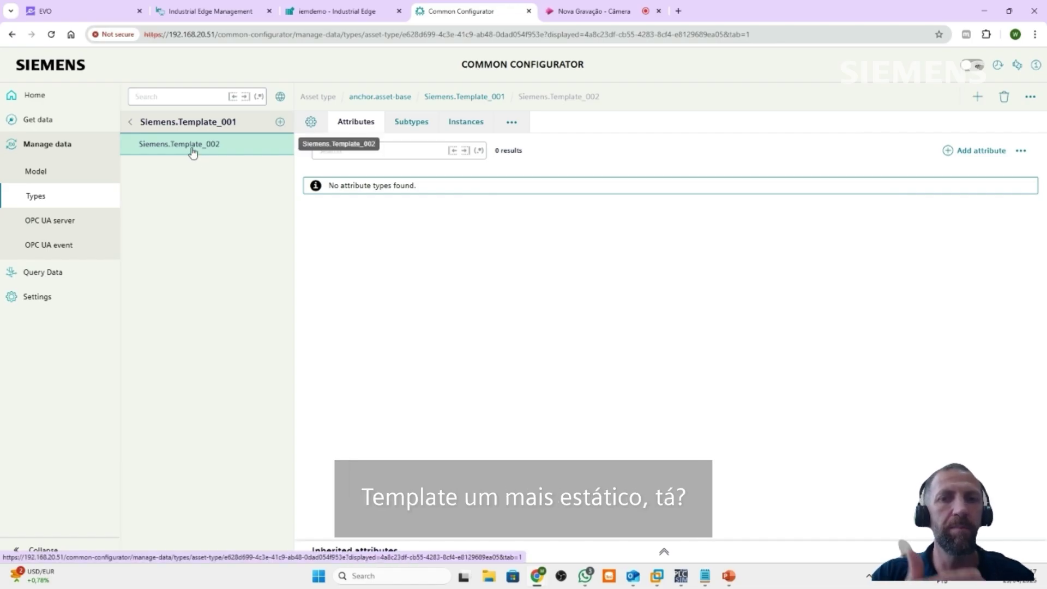
Start a new attribute named State on Siemens.Template_002 with the data type Composition.
{"action": "left_click", "coordinate": [969, 151]}
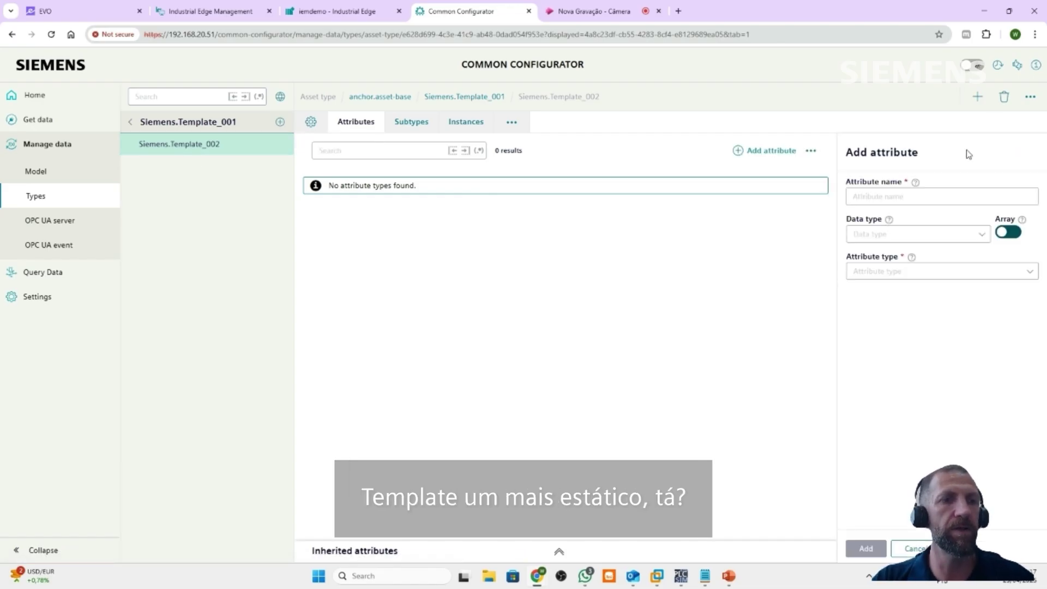
{"action": "left_click", "coordinate": [910, 198]}
{"action": "type", "text": "State"}
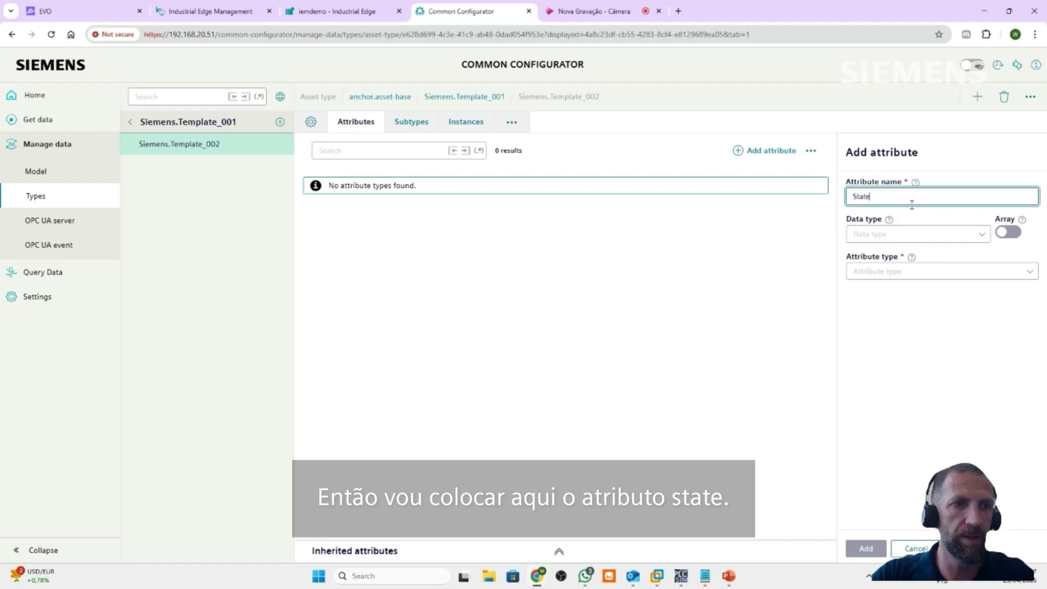
{"action": "left_click", "coordinate": [898, 235]}
{"action": "left_click", "coordinate": [893, 262]}
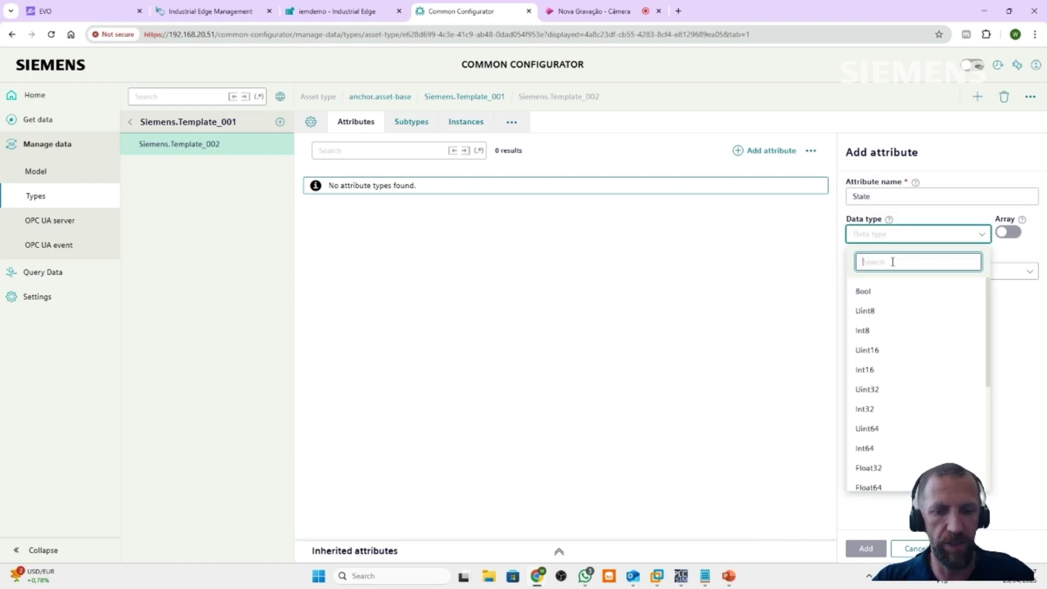
{"action": "type", "text": "co"}
{"action": "left_click", "coordinate": [895, 292]}
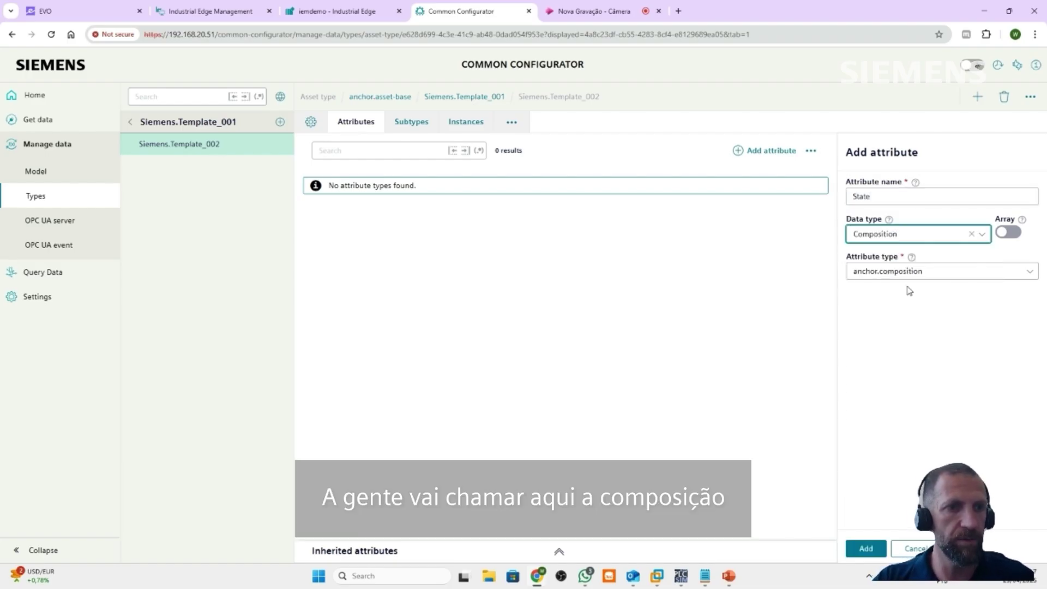
Set the State attribute's attribute type to Siemens.State and add it.
{"action": "left_click", "coordinate": [925, 271]}
{"action": "left_click", "coordinate": [928, 301]}
{"action": "type", "text": "s"}
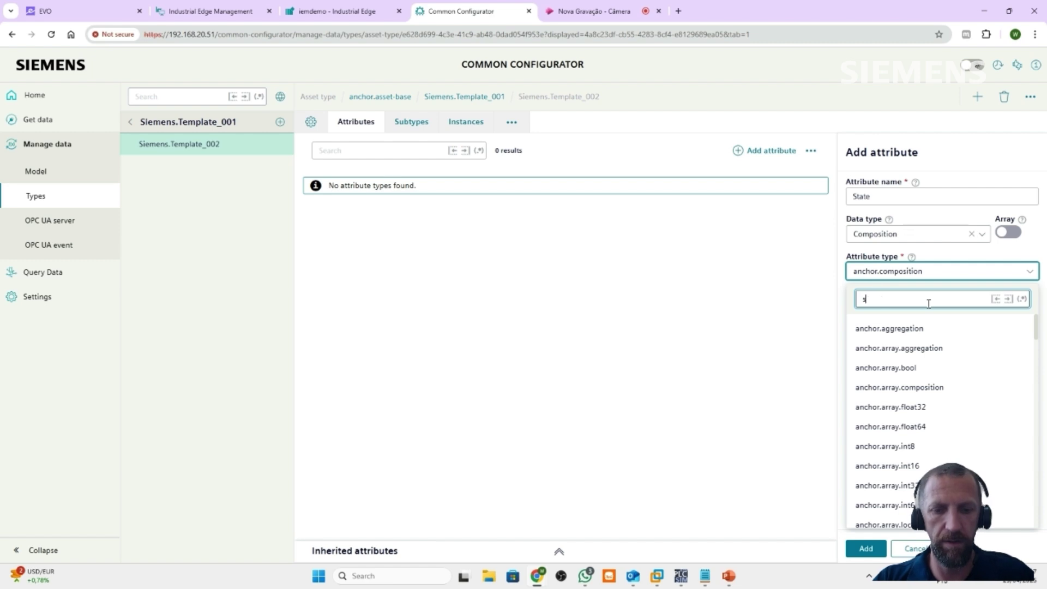
{"action": "type", "text": "tate"}
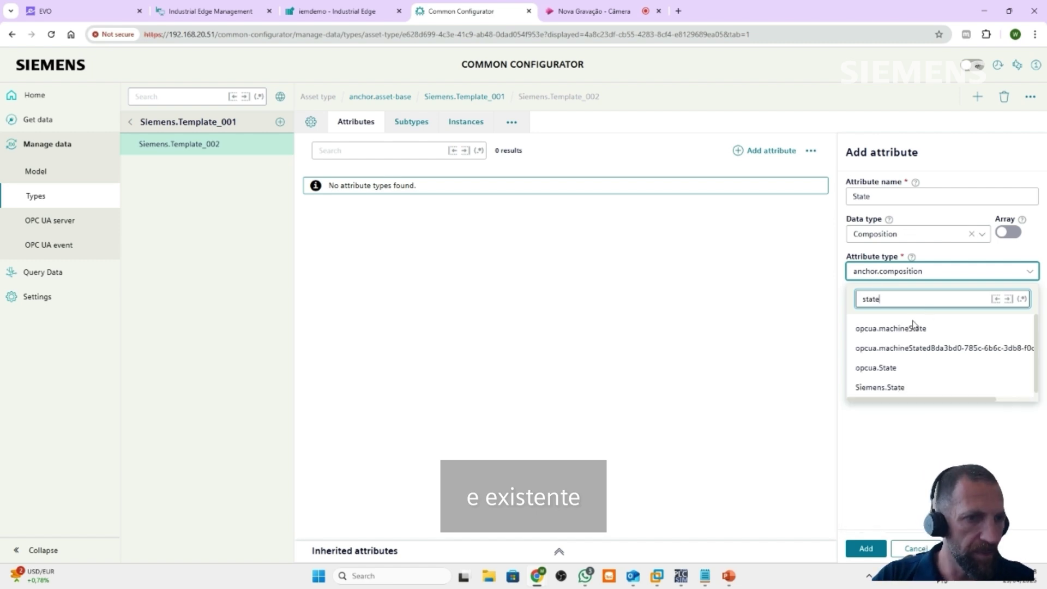
{"action": "left_click", "coordinate": [879, 389]}
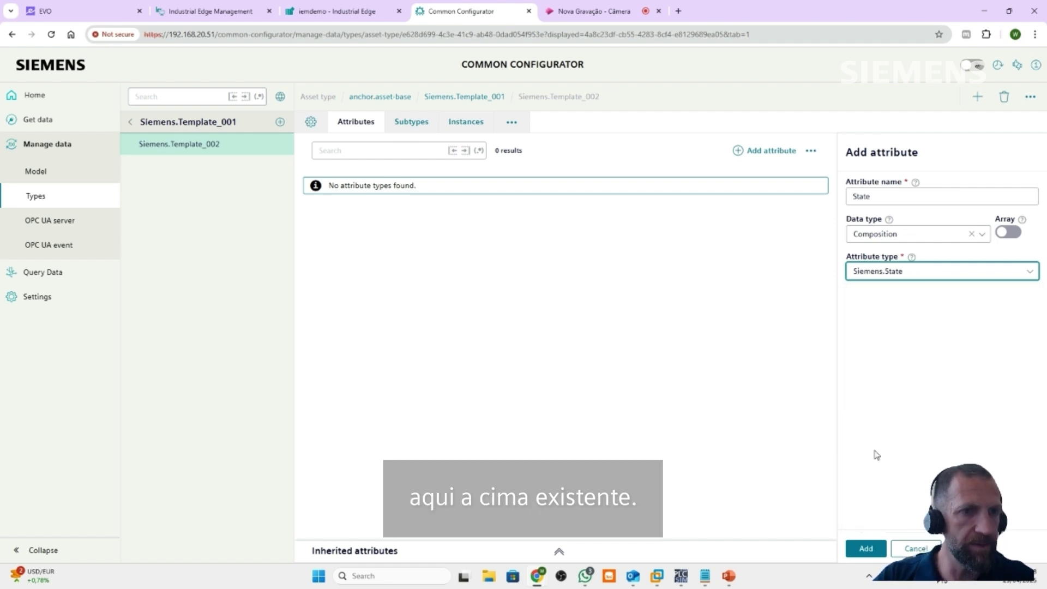
{"action": "left_click", "coordinate": [865, 547]}
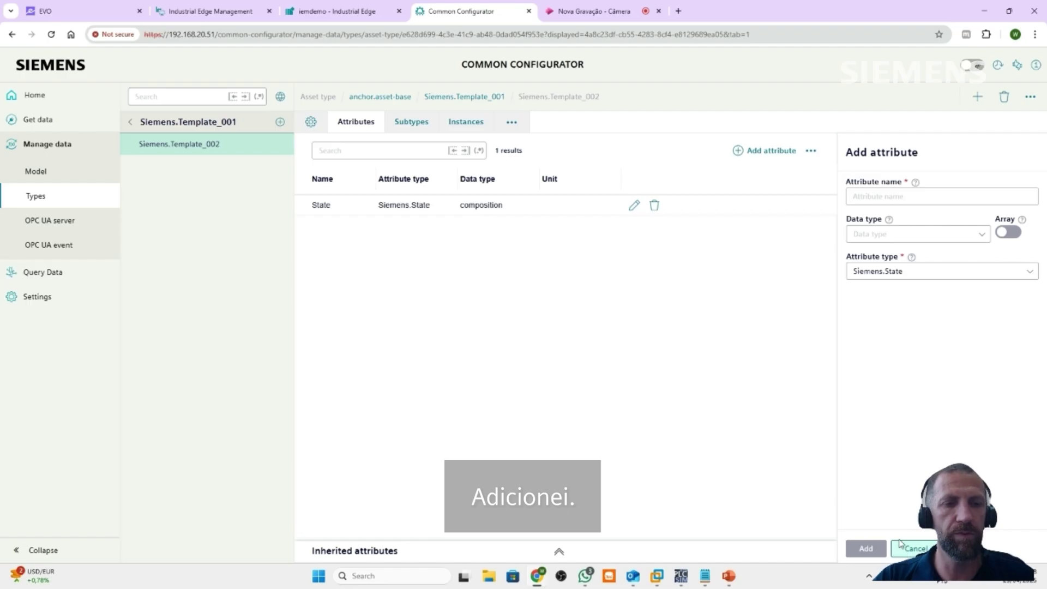
Review the attributes of Siemens.Template_001 and of its subtype Siemens.Template_002.
{"action": "left_click", "coordinate": [130, 125]}
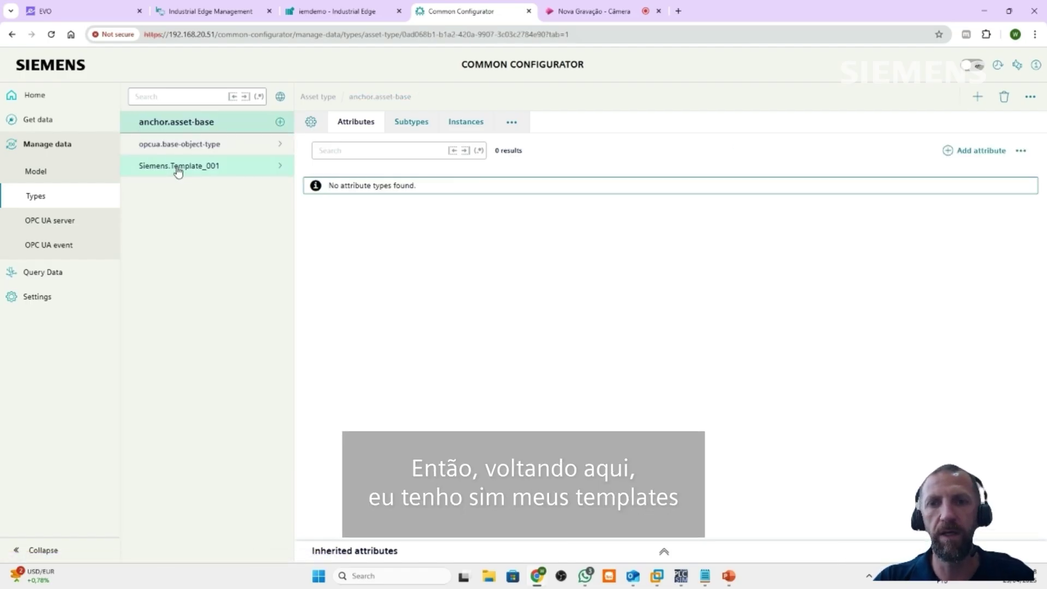
{"action": "left_click", "coordinate": [278, 167]}
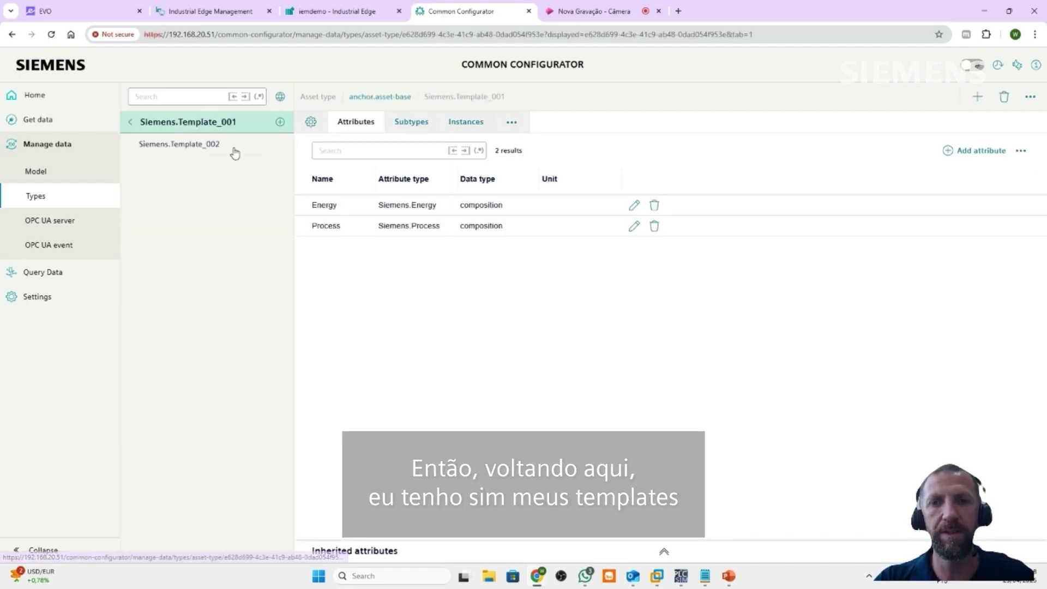
{"action": "left_click", "coordinate": [214, 149]}
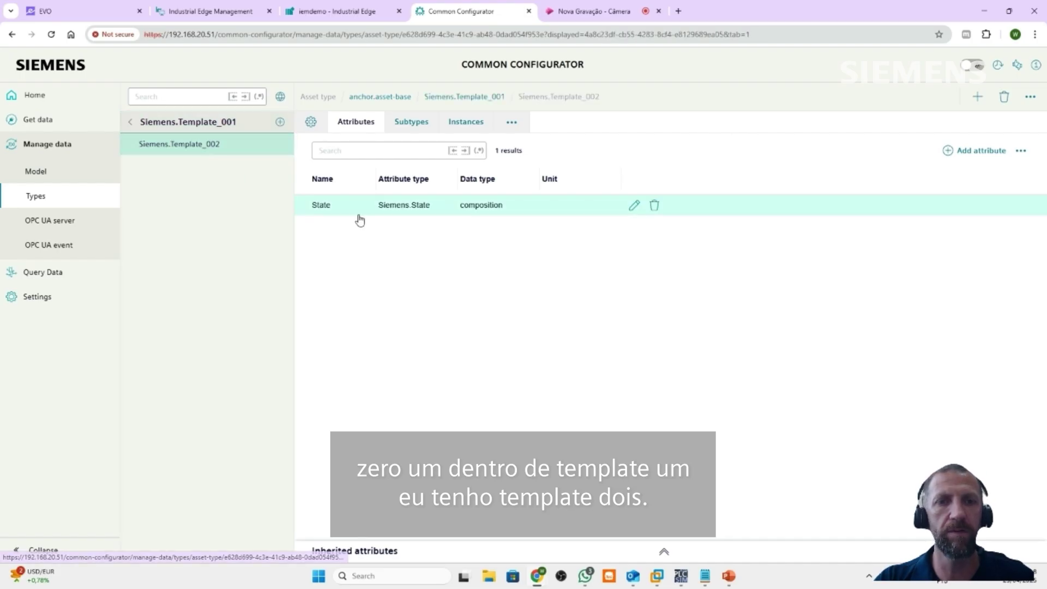
Add an asset under edge in the data model with FactorySiemens as both its name and display name.
{"action": "left_click", "coordinate": [37, 172]}
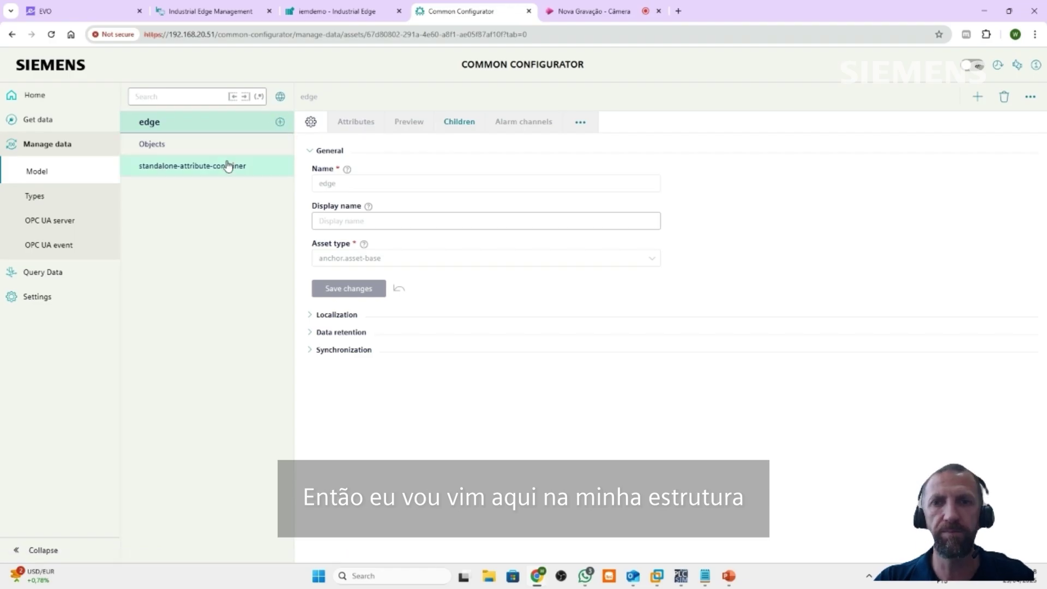
{"action": "left_click", "coordinate": [279, 123]}
{"action": "left_click", "coordinate": [348, 223]}
{"action": "type", "text": "FactorySiemens"}
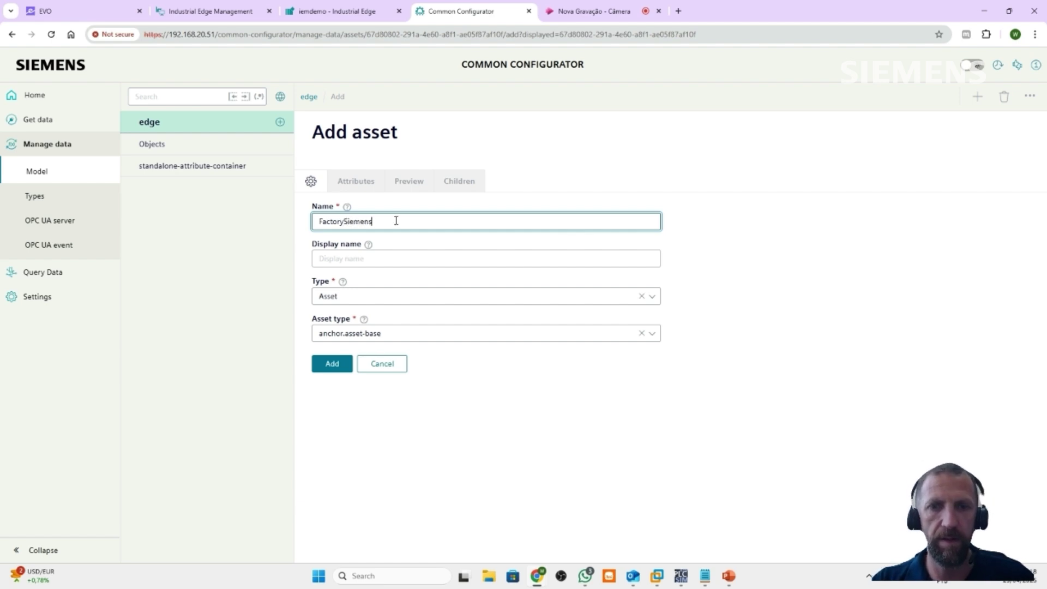
{"action": "left_click_drag", "start_coordinate": [381, 224], "coordinate": [293, 223]}
{"action": "key", "text": "ctrl+c"}
{"action": "left_click", "coordinate": [362, 263]}
{"action": "key", "text": "ctrl+v"}
{"action": "left_click", "coordinate": [329, 366]}
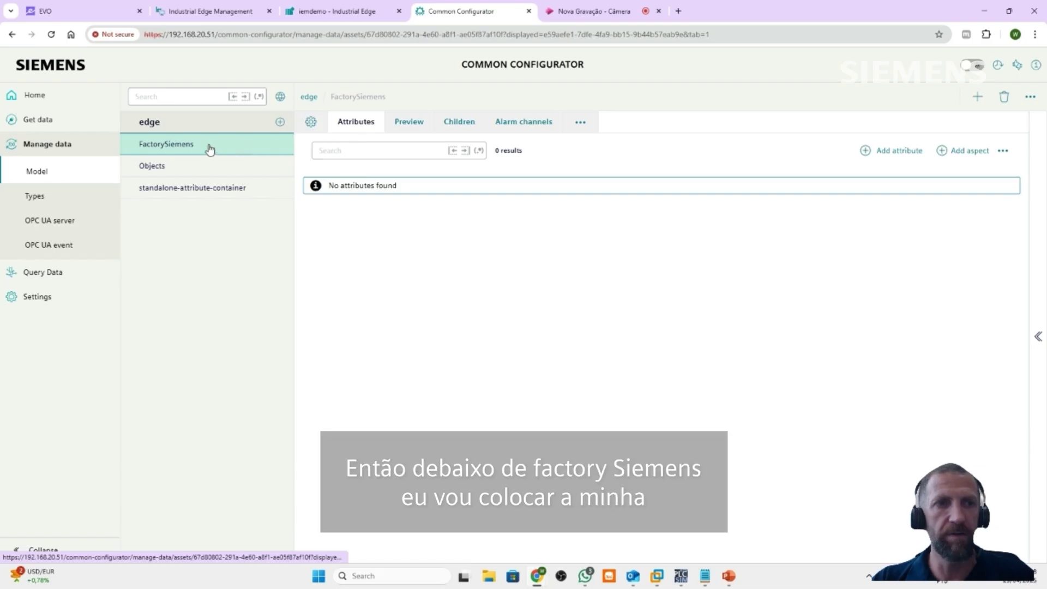
Add a child asset under FactorySiemens with FillingLine_001 as both its name and display name.
{"action": "left_click", "coordinate": [977, 97]}
{"action": "left_click", "coordinate": [368, 223]}
{"action": "type", "text": "FillingLine_001"}
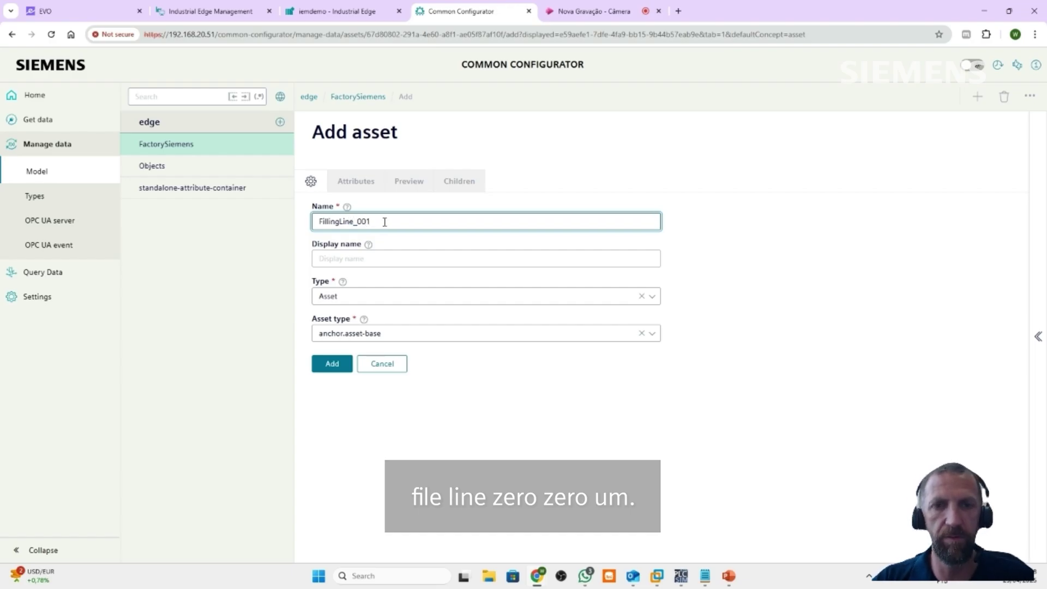
{"action": "left_click_drag", "start_coordinate": [385, 222], "coordinate": [278, 234]}
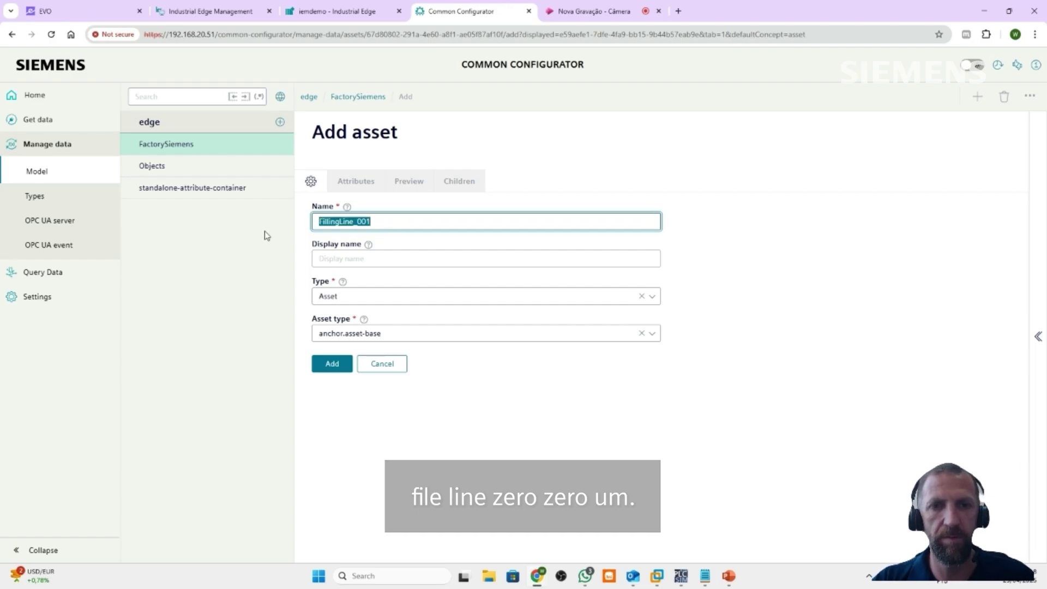
{"action": "key", "text": "ctrl+c"}
{"action": "left_click", "coordinate": [339, 259]}
{"action": "key", "text": "ctrl+v"}
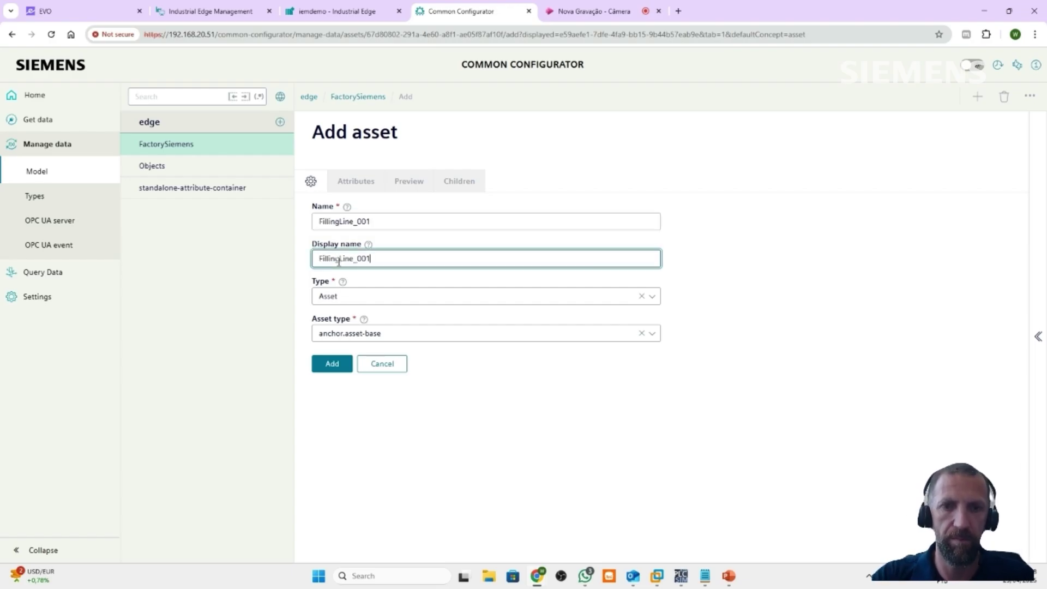
{"action": "left_click", "coordinate": [332, 365]}
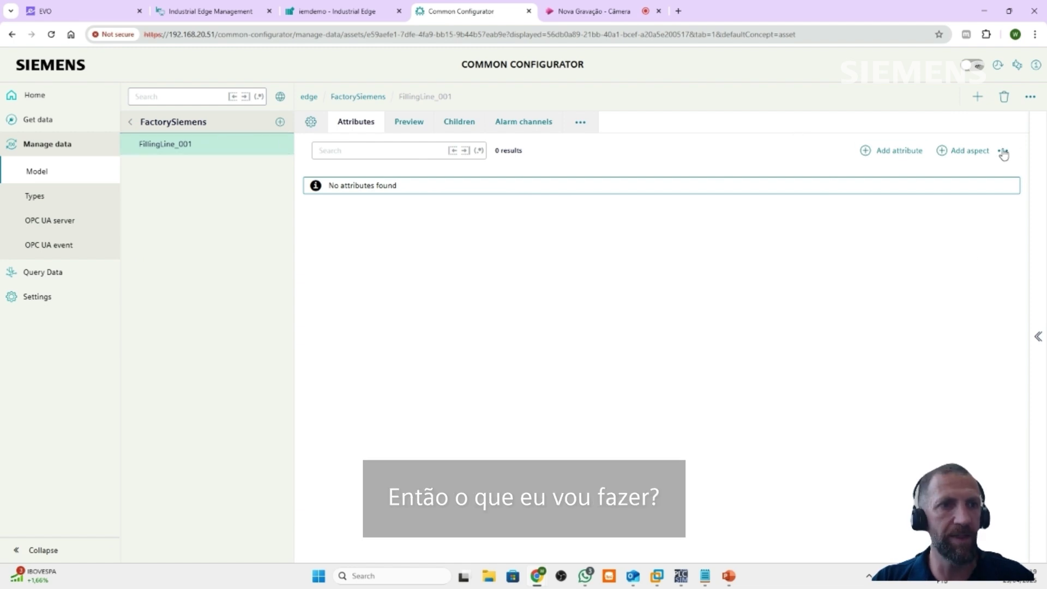
Add a child asset under FillingLine_001 with Sorter as name and display name, using asset type Siemens.Template_001.
{"action": "left_click", "coordinate": [977, 98]}
{"action": "left_click", "coordinate": [369, 221]}
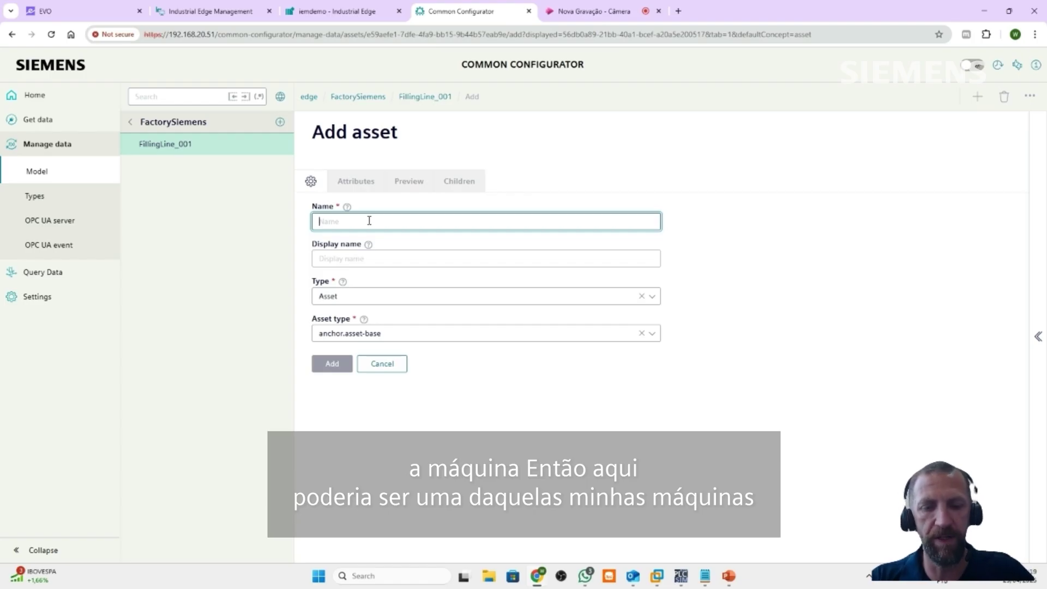
{"action": "type", "text": "S"}
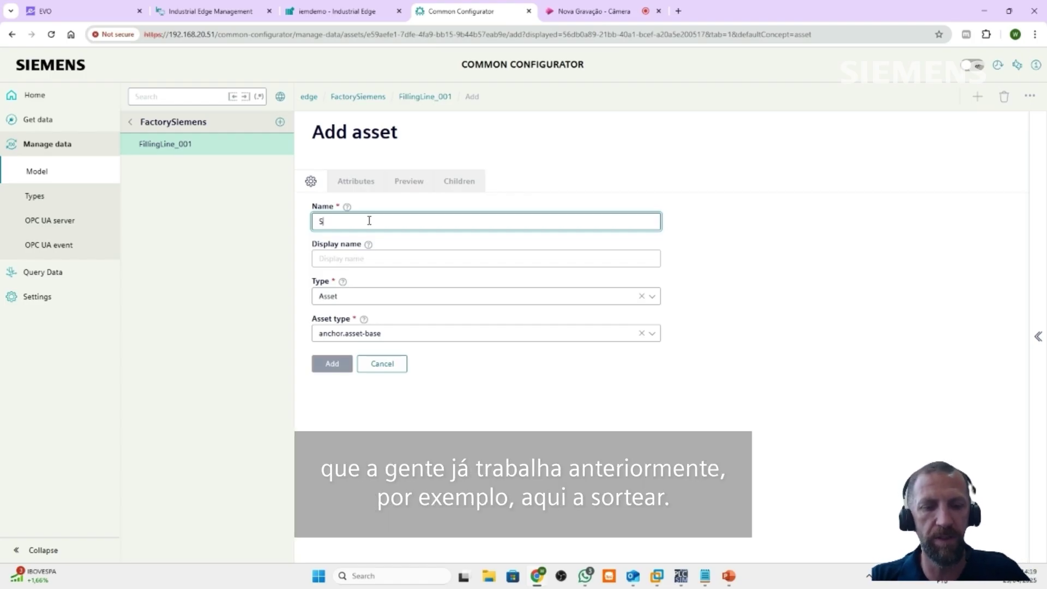
{"action": "type", "text": "orter"}
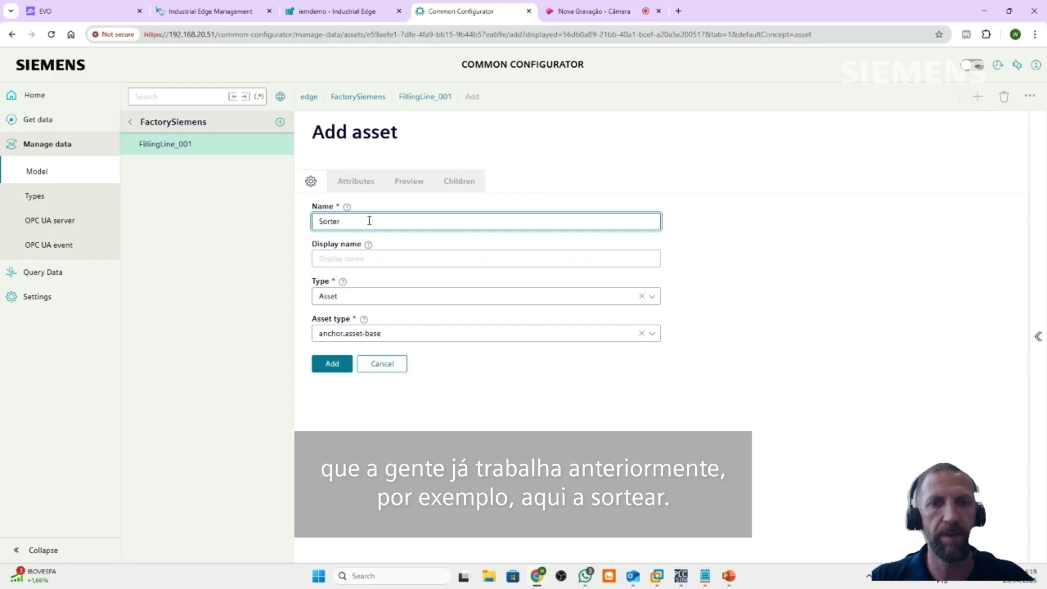
{"action": "left_click_drag", "start_coordinate": [349, 221], "coordinate": [302, 228]}
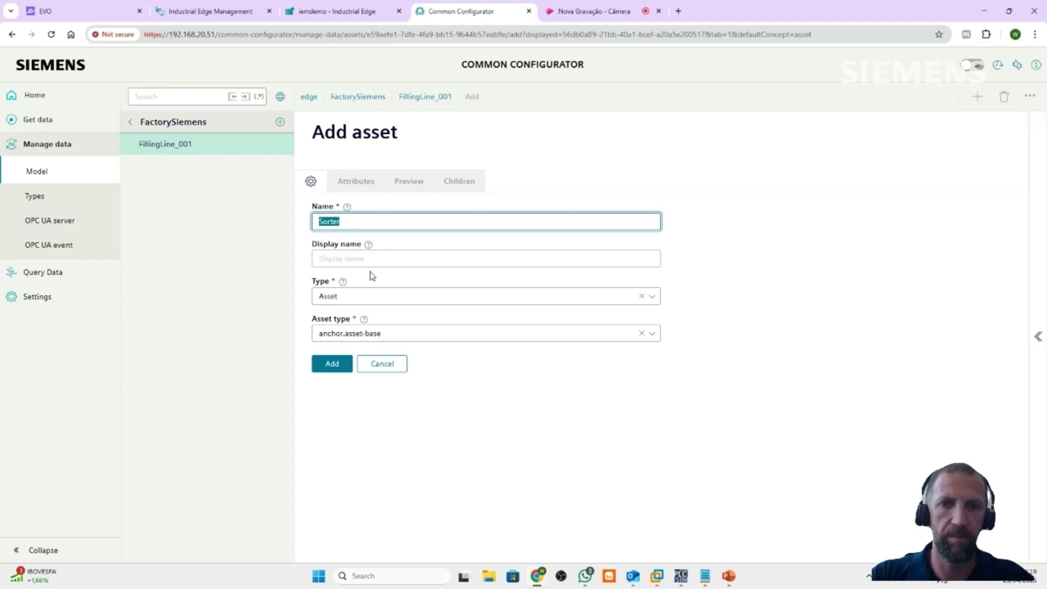
{"action": "left_click", "coordinate": [356, 261]}
{"action": "key", "text": "ctrl+v"}
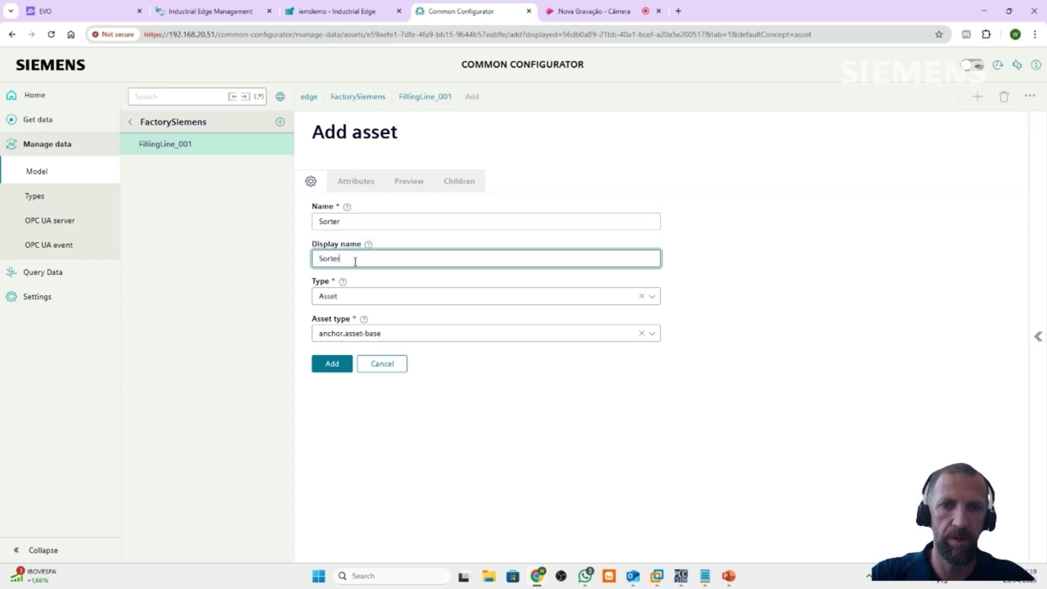
{"action": "left_click", "coordinate": [268, 305]}
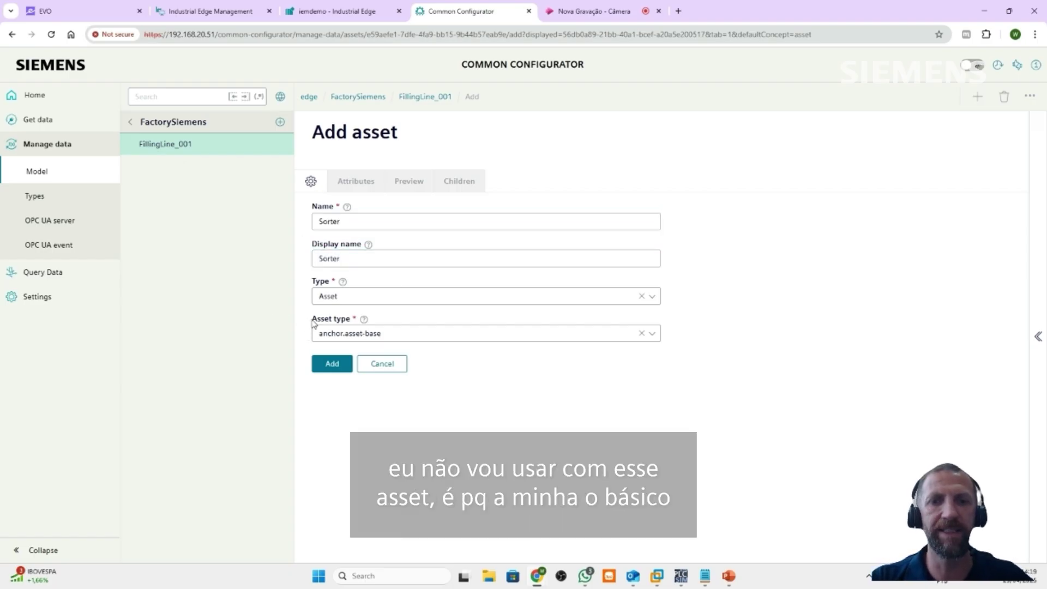
{"action": "left_click", "coordinate": [400, 338]}
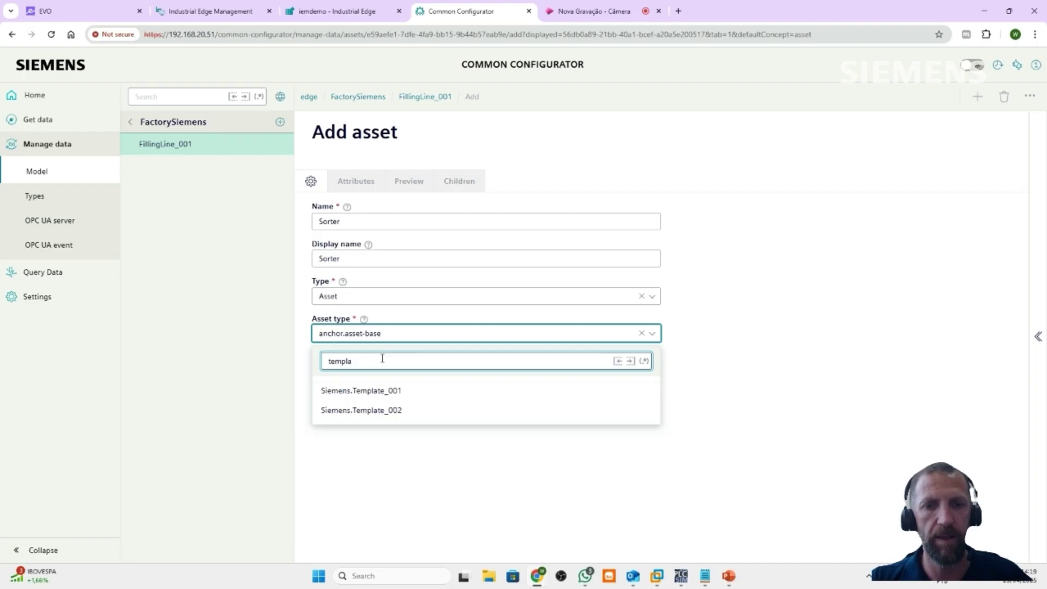
{"action": "left_click", "coordinate": [389, 395]}
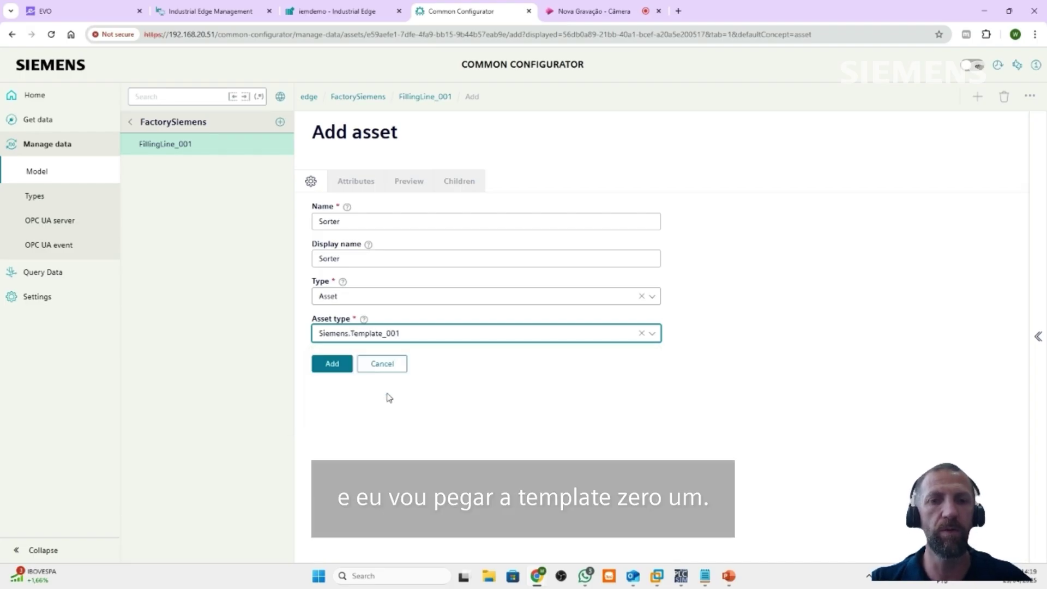
{"action": "left_click", "coordinate": [333, 363]}
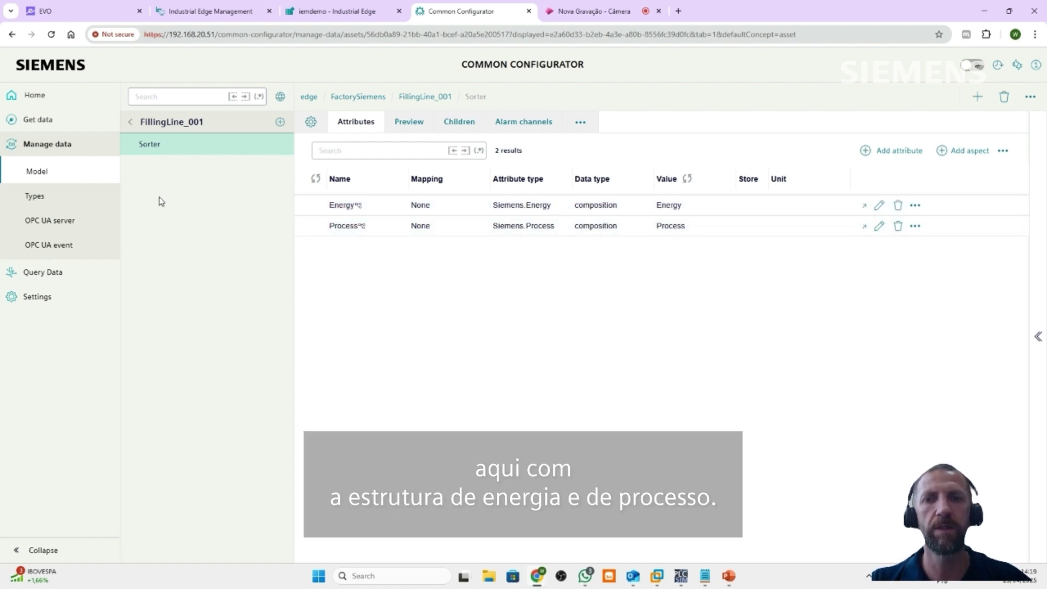
Add a child asset under FillingLine_001 with Washer as name and display name, using asset type Siemens.Template_001.
{"action": "left_click", "coordinate": [167, 124]}
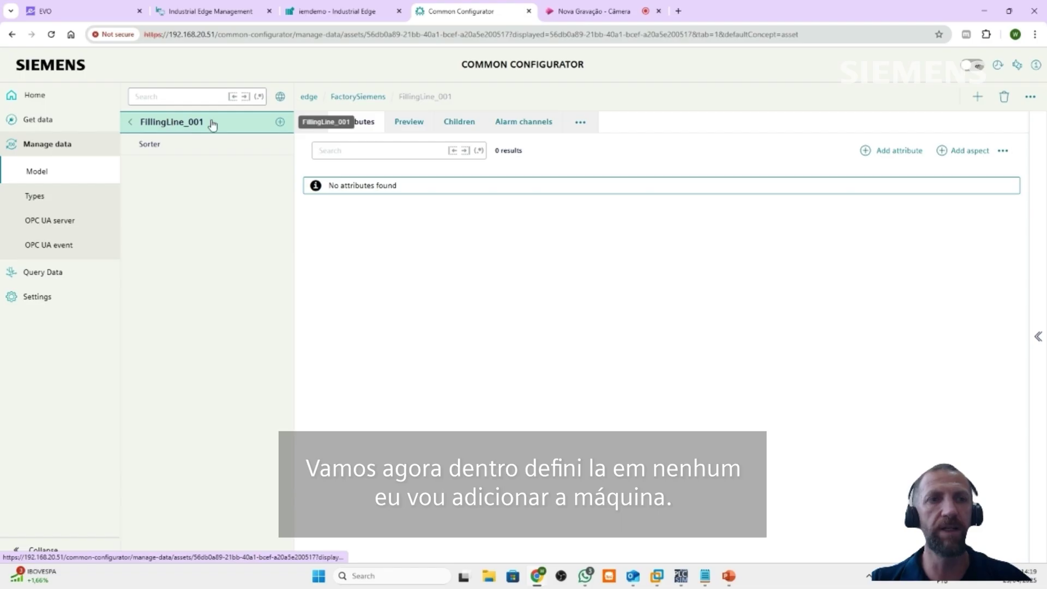
{"action": "left_click", "coordinate": [978, 96]}
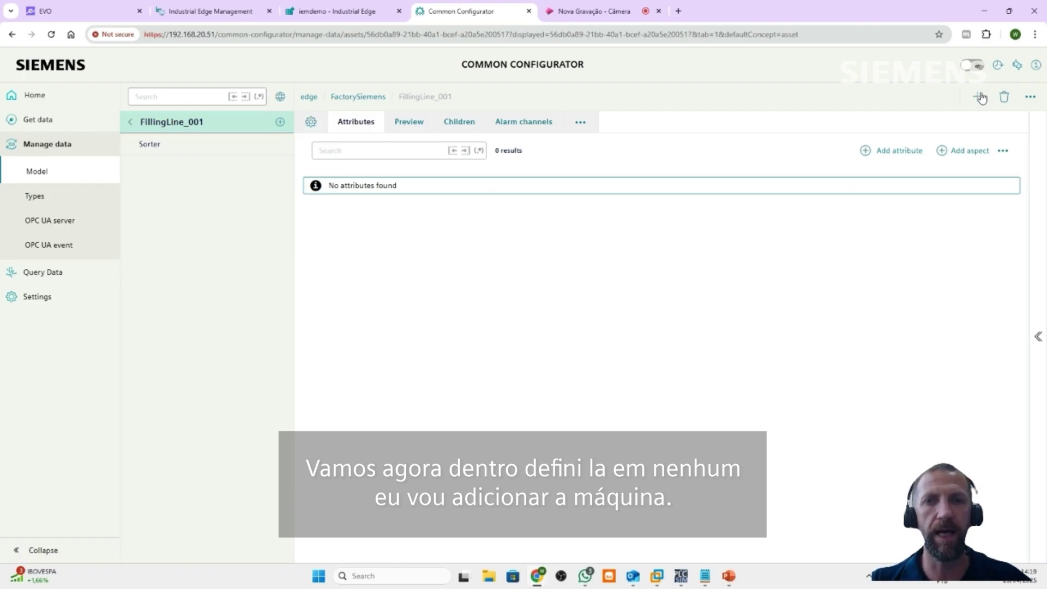
{"action": "left_click", "coordinate": [361, 220]}
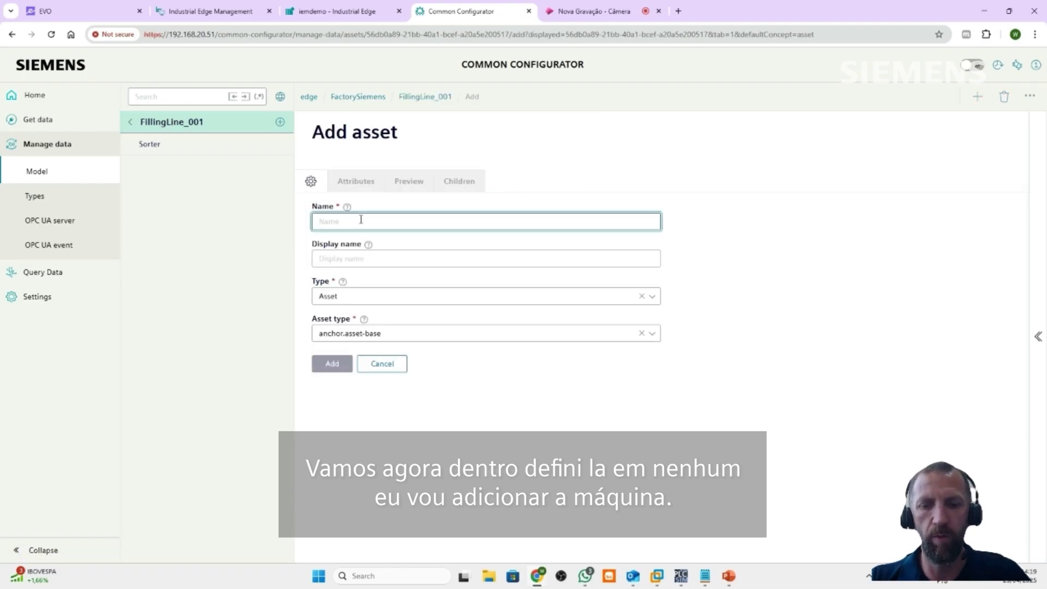
{"action": "type", "text": "Washer"}
{"action": "left_click_drag", "start_coordinate": [352, 220], "coordinate": [312, 226]}
{"action": "key", "text": "ctrl+c"}
{"action": "left_click", "coordinate": [342, 258]}
{"action": "key", "text": "ctrl+v"}
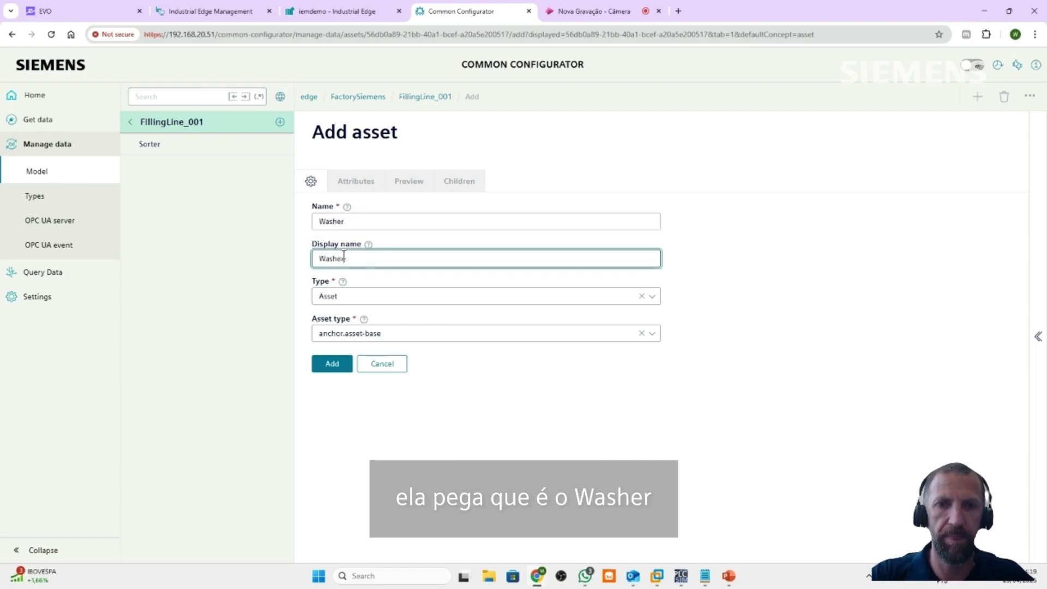
{"action": "left_click", "coordinate": [361, 334]}
{"action": "left_click", "coordinate": [398, 362]}
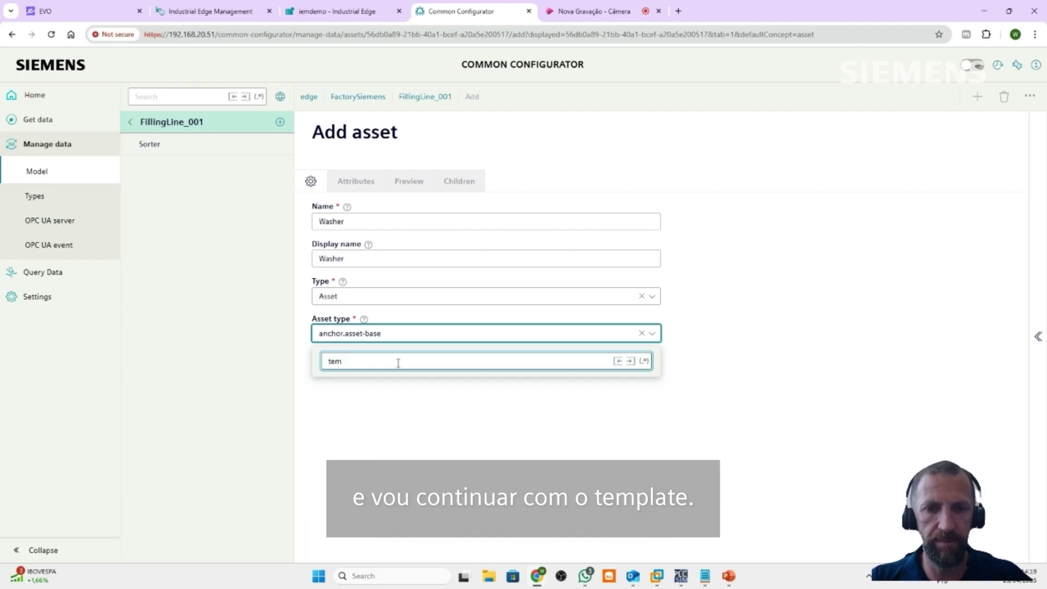
{"action": "left_click", "coordinate": [398, 391]}
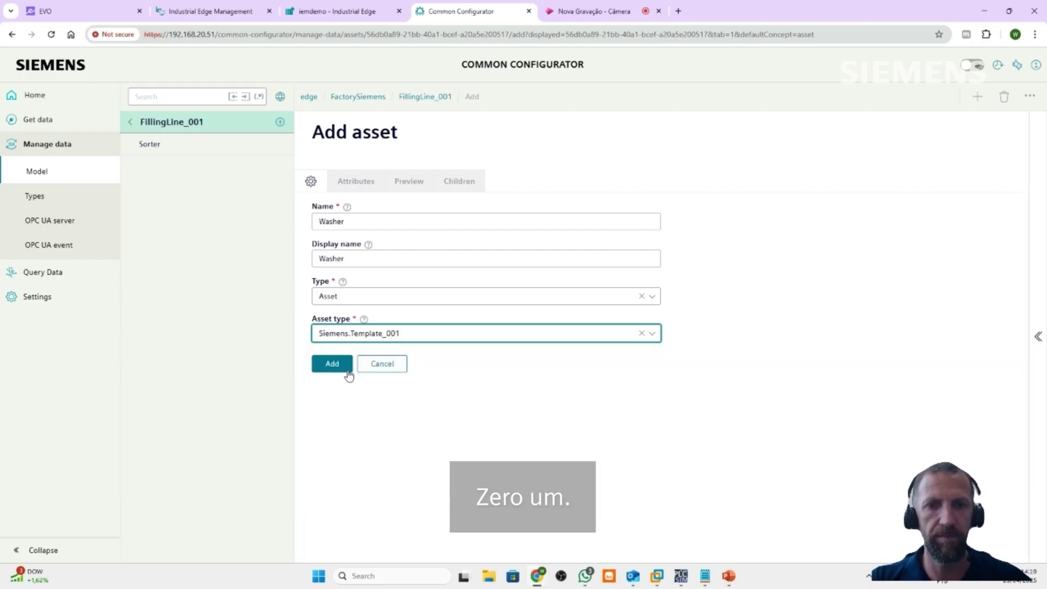
{"action": "left_click", "coordinate": [336, 367]}
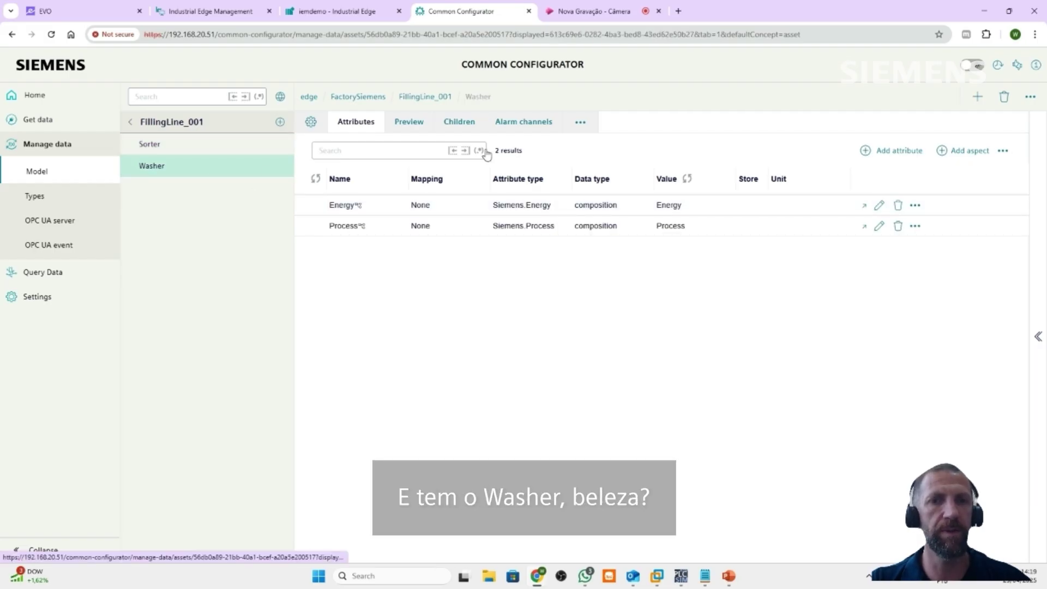
Add a child asset under FillingLine_001 with Filler as name and display name, using asset type Siemens.Template_002.
{"action": "left_click", "coordinate": [190, 127]}
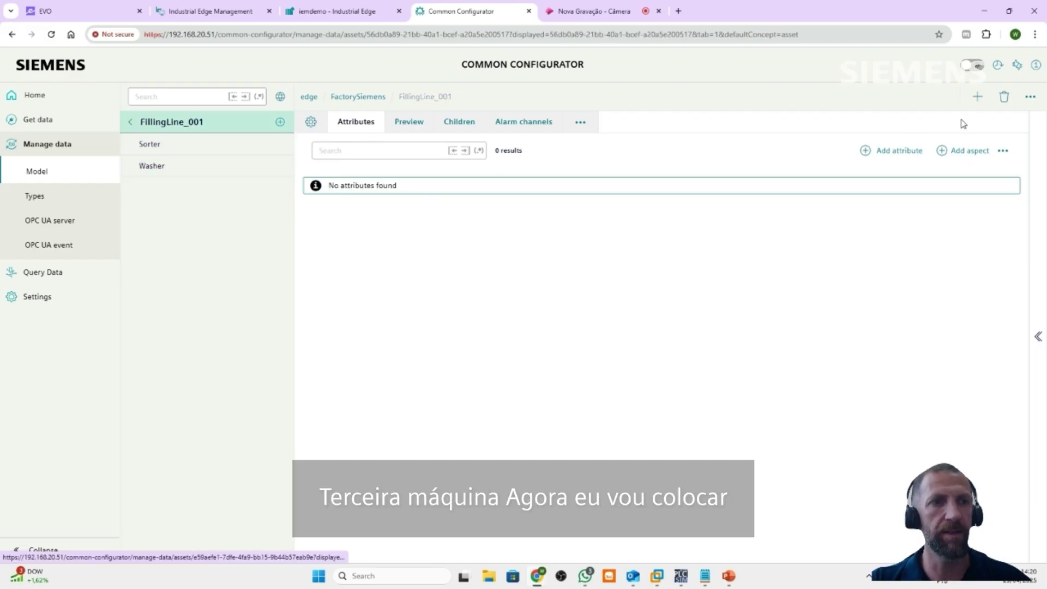
{"action": "left_click", "coordinate": [979, 97]}
{"action": "left_click", "coordinate": [348, 221]}
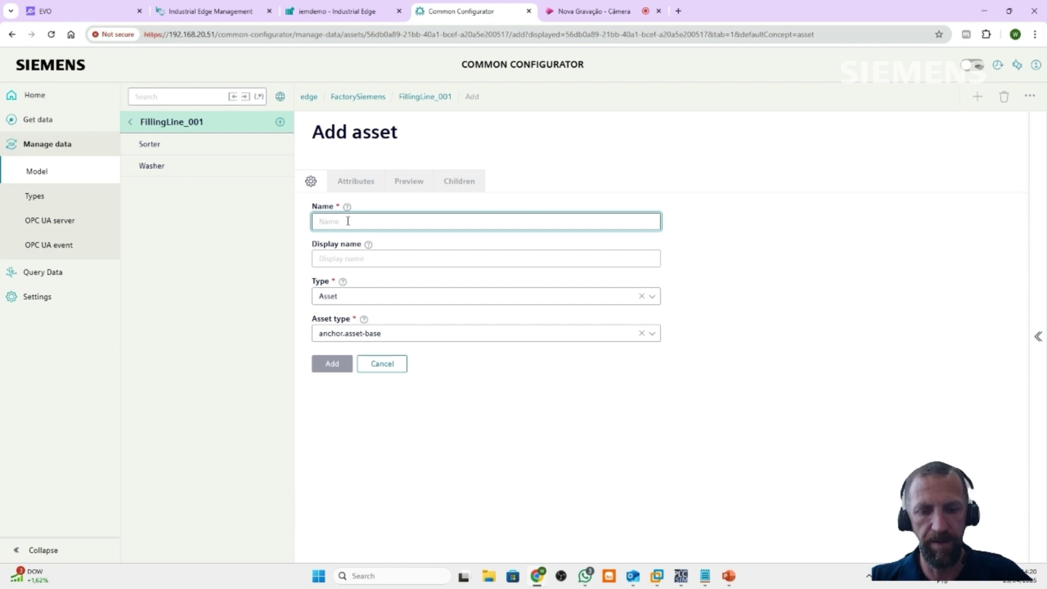
{"action": "type", "text": "F"}
{"action": "left_click_drag", "start_coordinate": [348, 221], "coordinate": [304, 228]}
{"action": "left_click", "coordinate": [341, 261]}
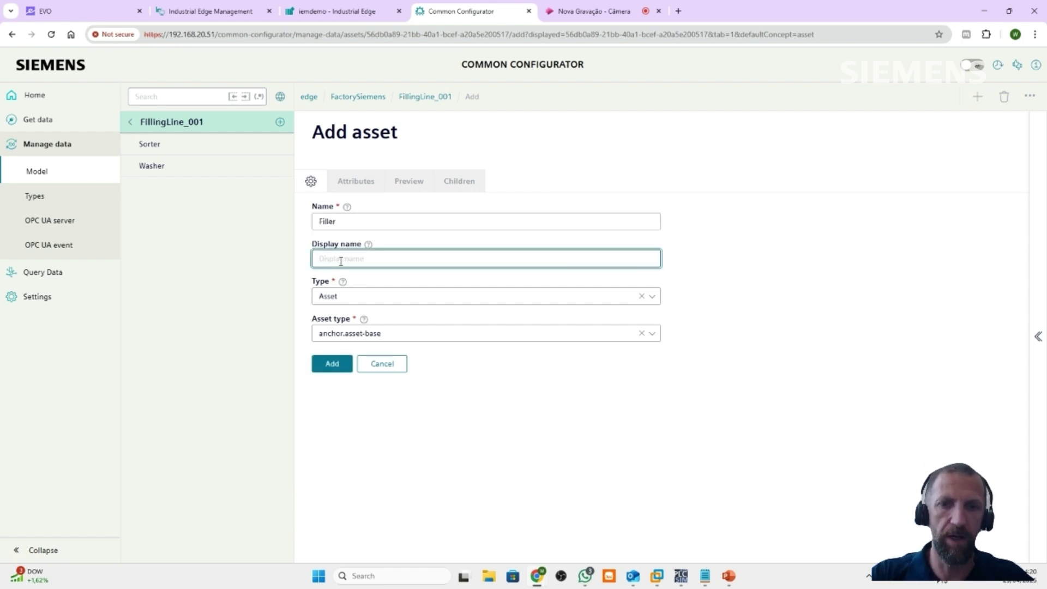
{"action": "key", "text": "ctrl+v"}
{"action": "left_click", "coordinate": [382, 334]}
{"action": "left_click", "coordinate": [371, 361]}
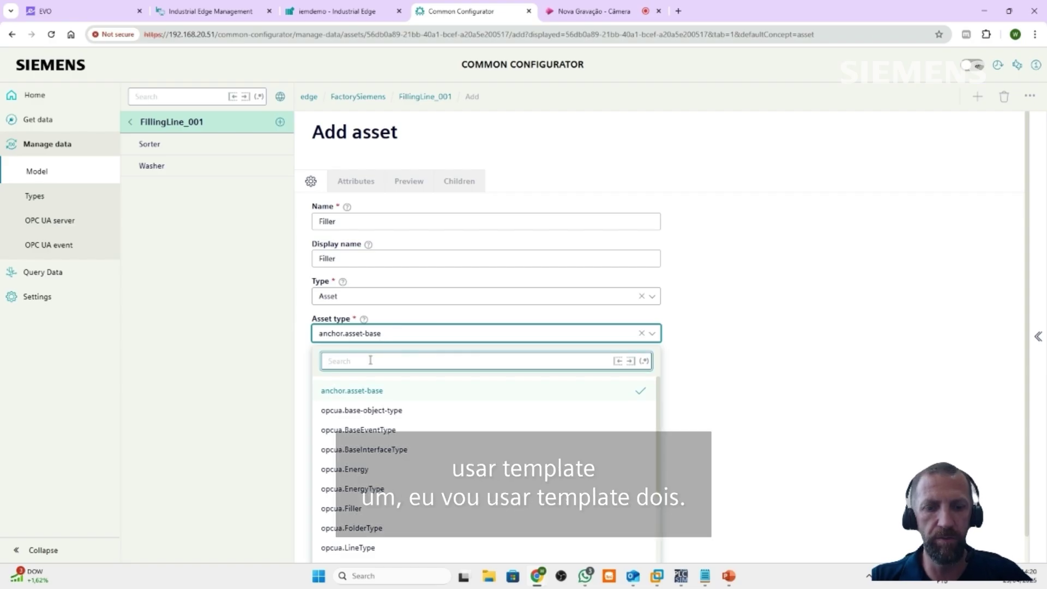
{"action": "type", "text": "temp"}
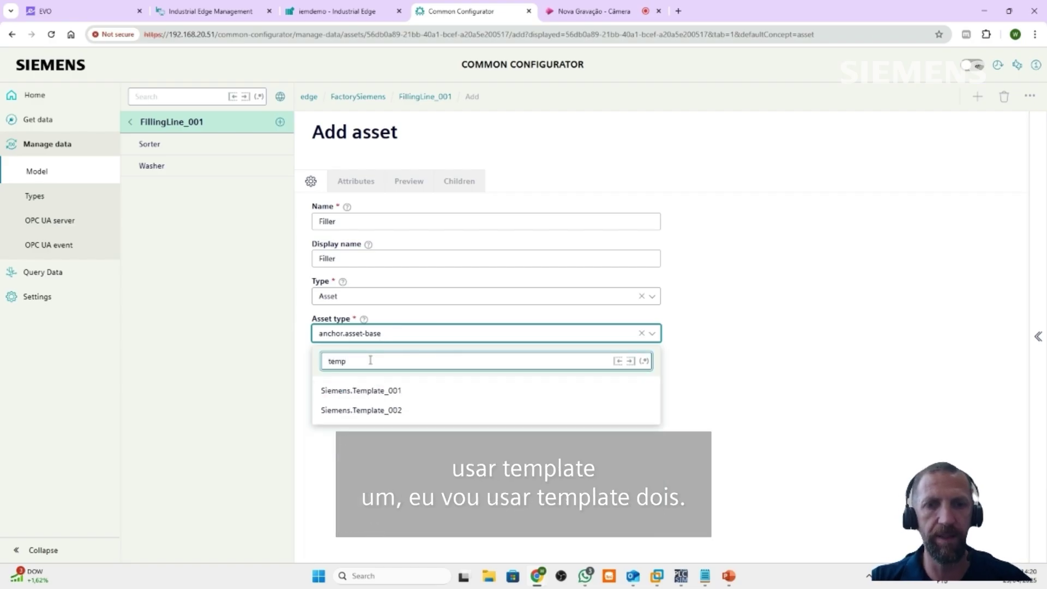
{"action": "left_click", "coordinate": [361, 412]}
{"action": "left_click", "coordinate": [332, 364]}
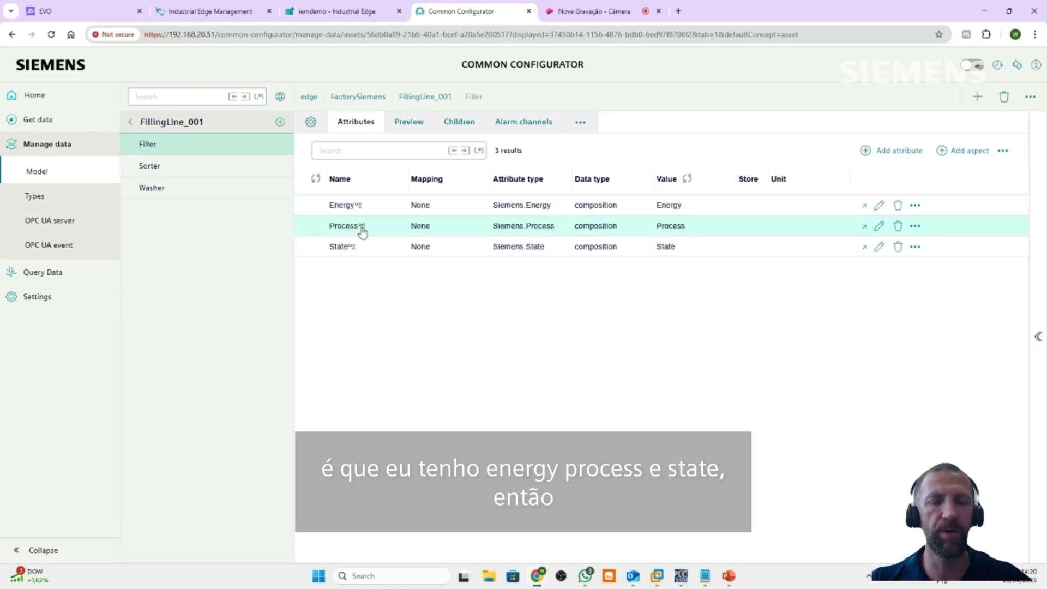
Compare the attributes of the Sorter asset with those of the Filler asset.
{"action": "left_click", "coordinate": [165, 195]}
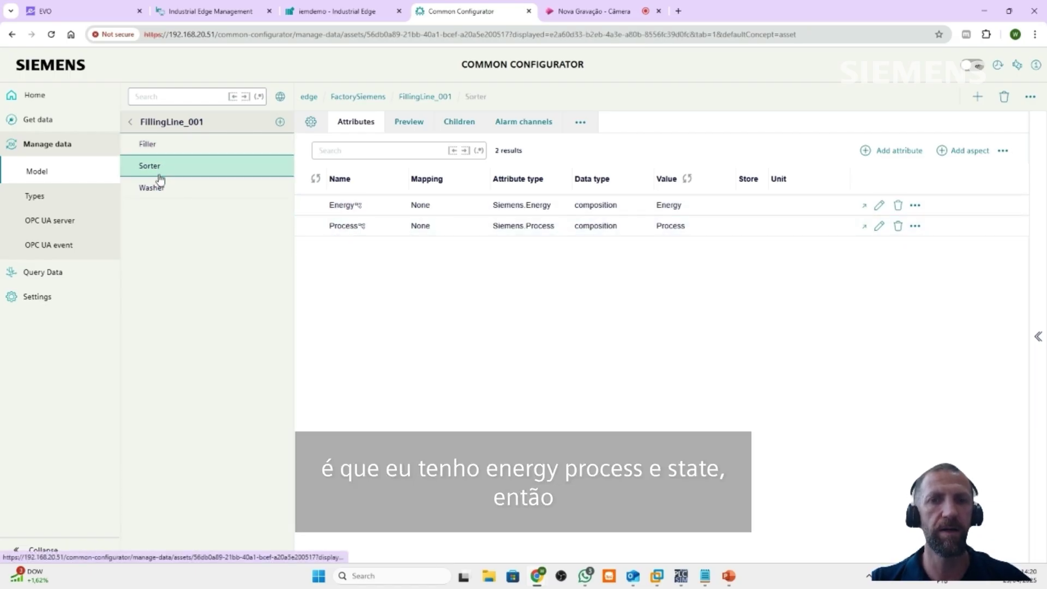
{"action": "left_click", "coordinate": [154, 154]}
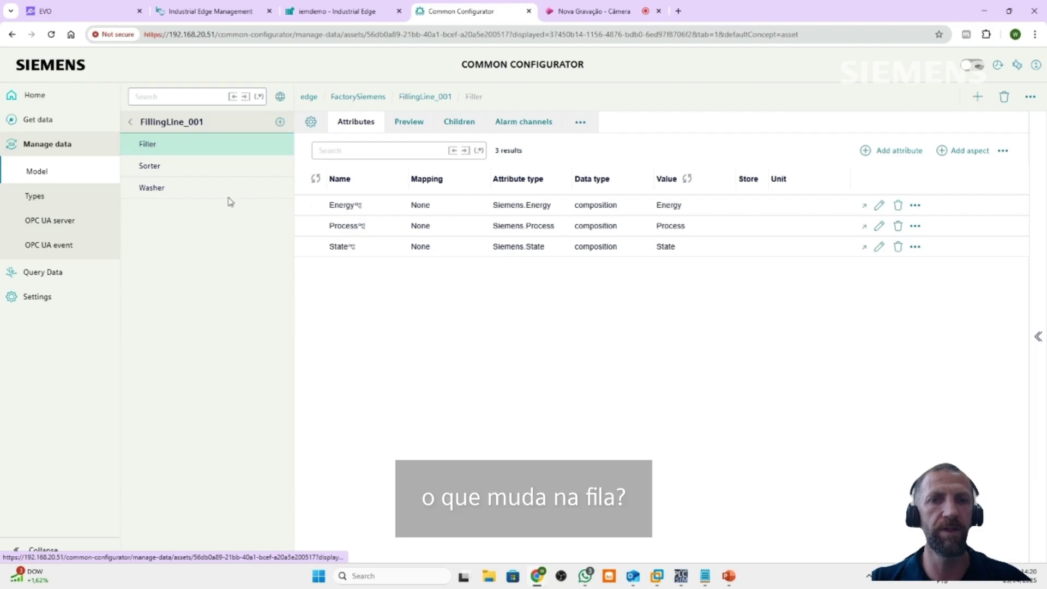
{"action": "left_click", "coordinate": [888, 157]}
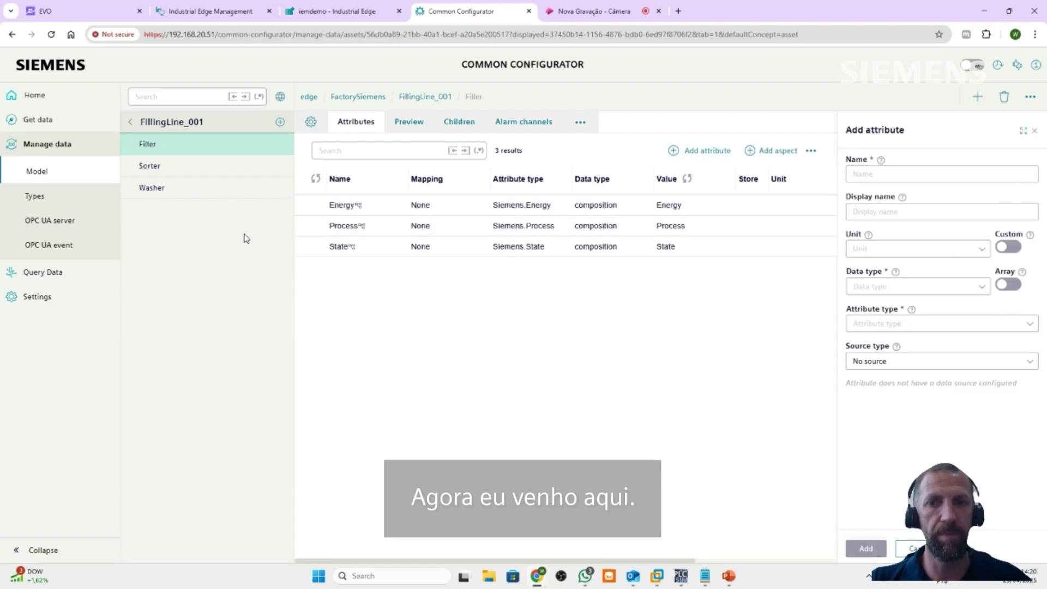
Add a child asset under FillingLine_001 with Packer as name and display name, using asset type Siemens.Template_002.
{"action": "left_click", "coordinate": [190, 125]}
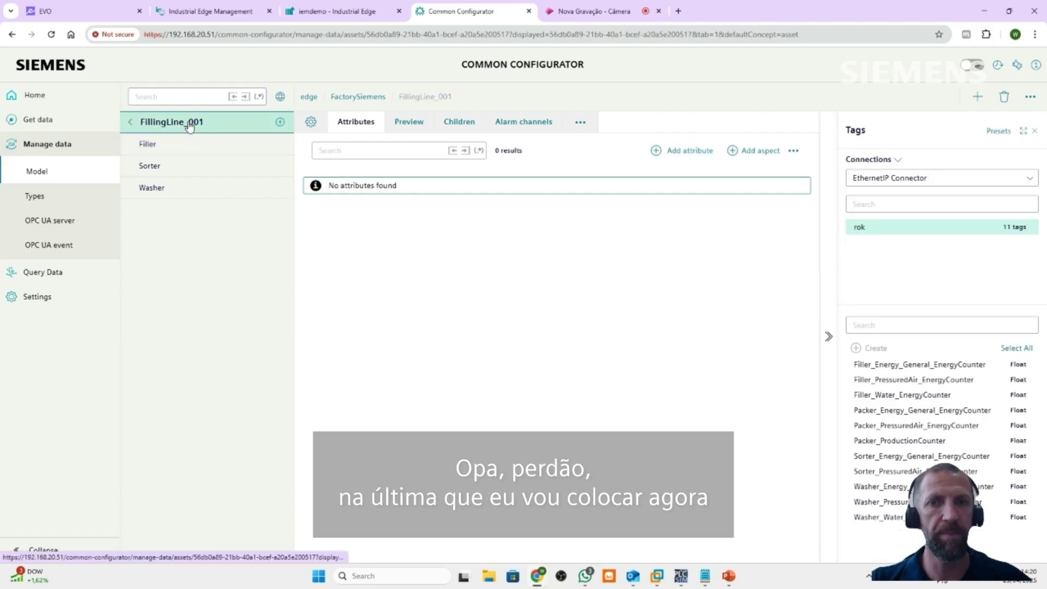
{"action": "left_click", "coordinate": [1034, 131]}
{"action": "left_click", "coordinate": [979, 99]}
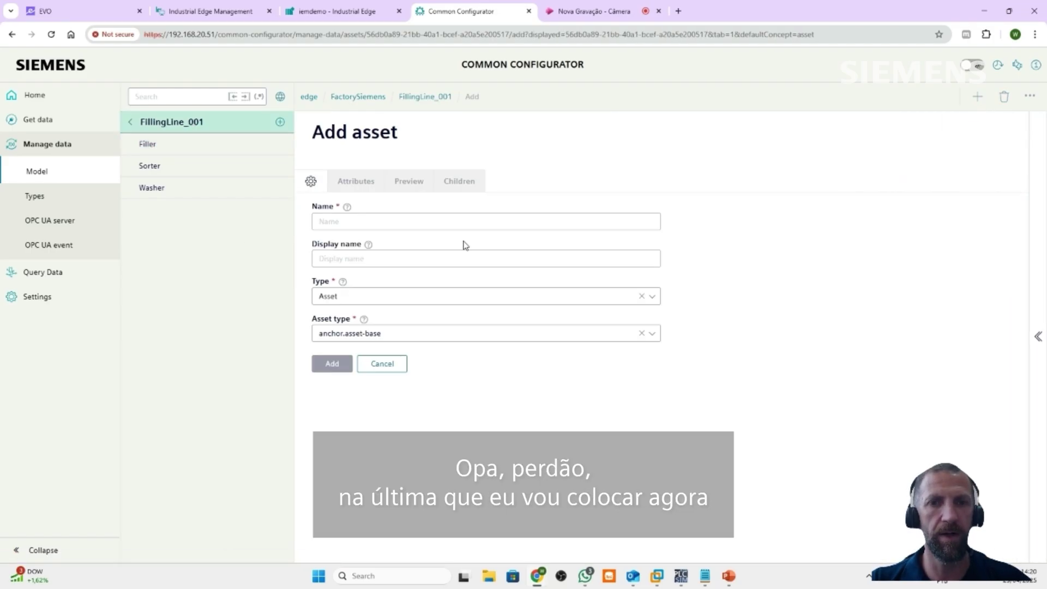
{"action": "left_click", "coordinate": [371, 222]}
{"action": "type", "text": "Packer"}
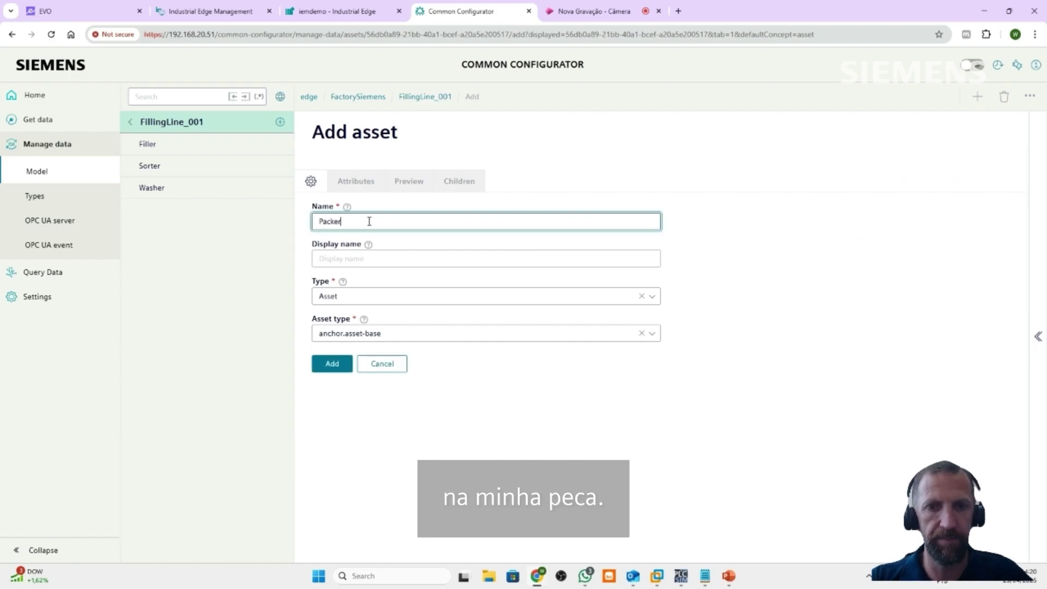
{"action": "double_click", "coordinate": [322, 221]}
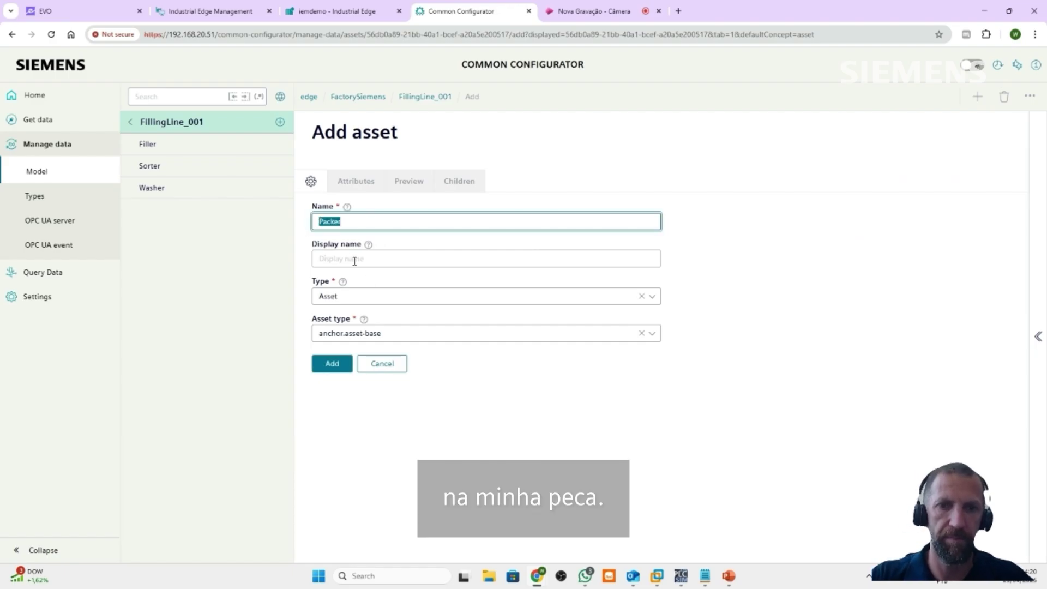
{"action": "left_click", "coordinate": [354, 262]}
{"action": "key", "text": "ctrl+v"}
{"action": "left_click", "coordinate": [364, 333]}
{"action": "left_click", "coordinate": [365, 361]}
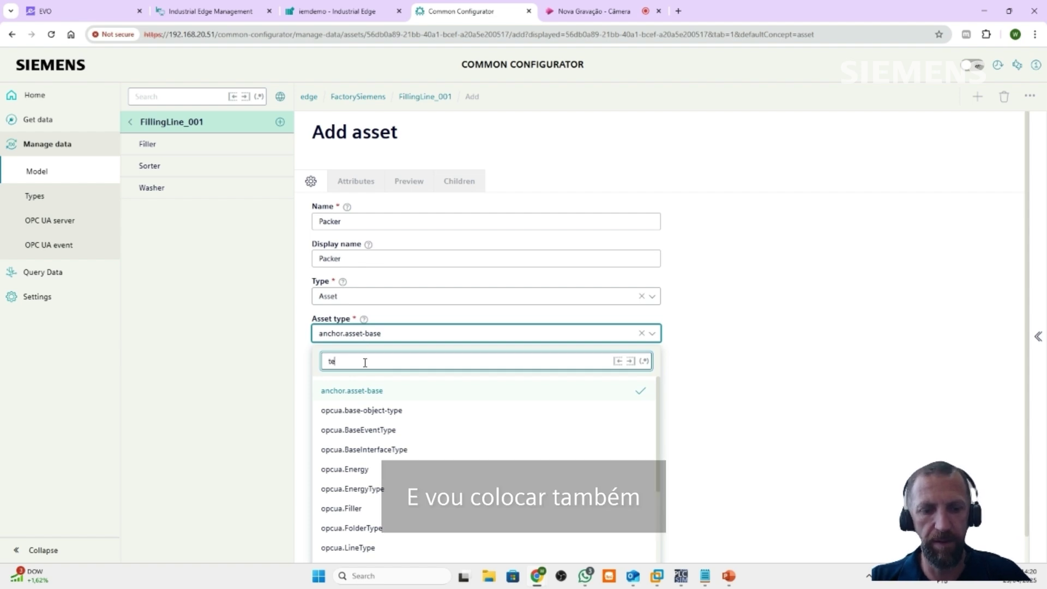
{"action": "left_click", "coordinate": [392, 410]}
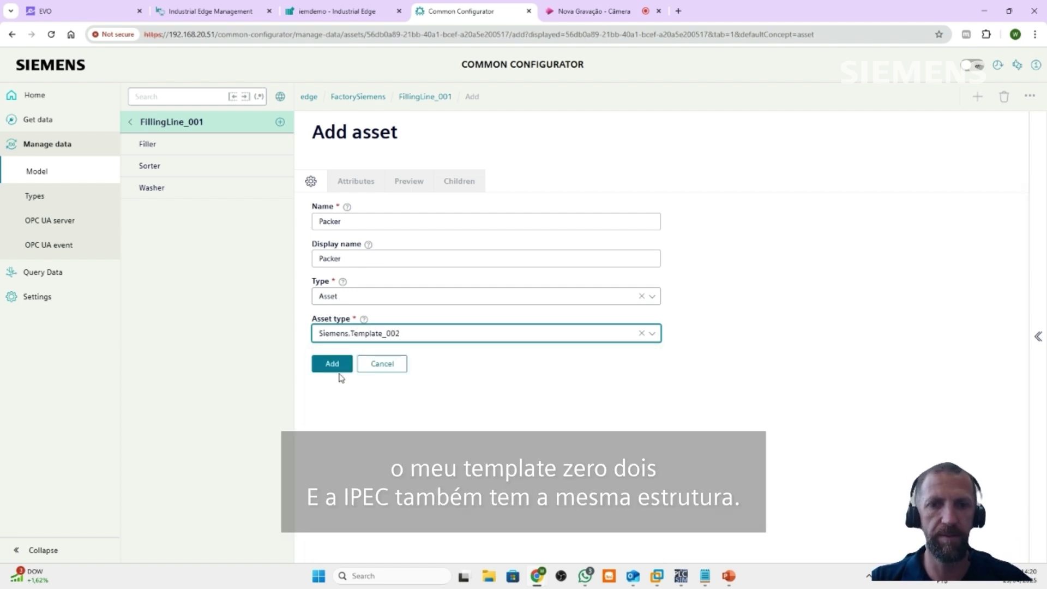
{"action": "left_click", "coordinate": [332, 364]}
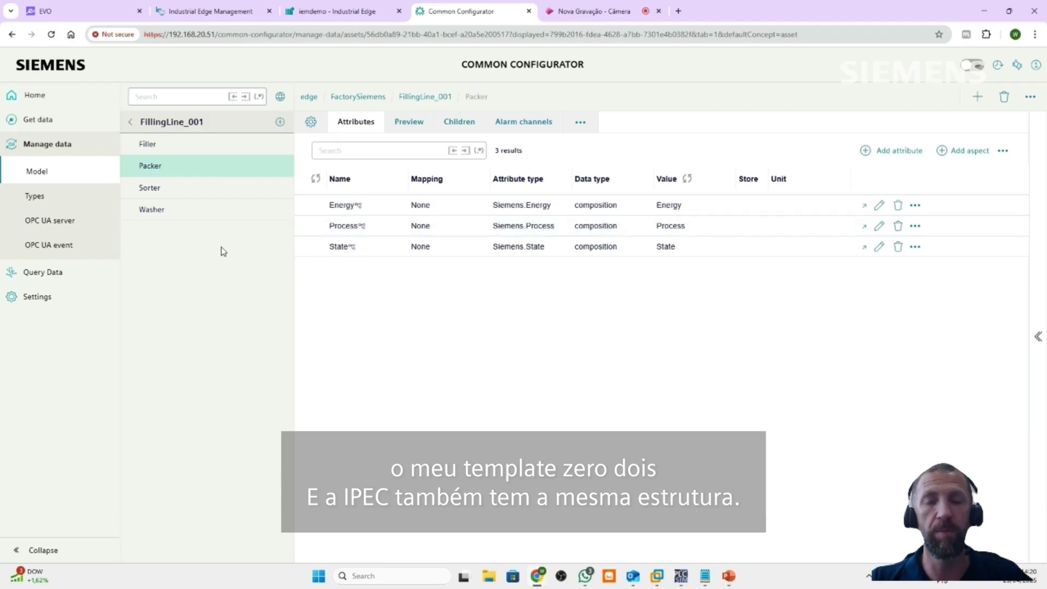
Add a child asset under FactorySiemens with utilities as name and display name.
{"action": "left_click", "coordinate": [131, 121]}
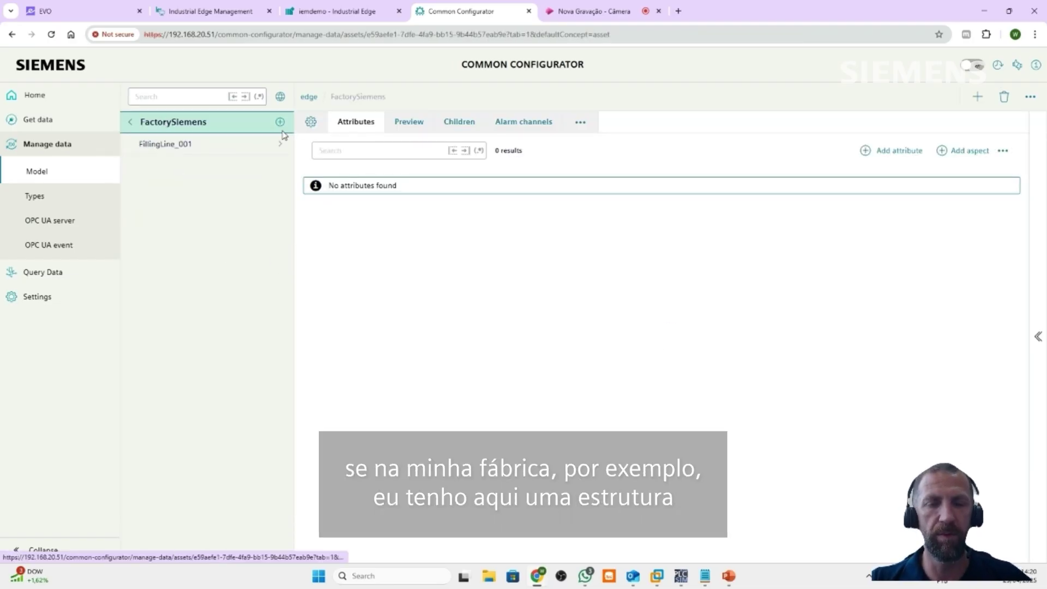
{"action": "left_click", "coordinate": [978, 98]}
{"action": "left_click", "coordinate": [350, 224]}
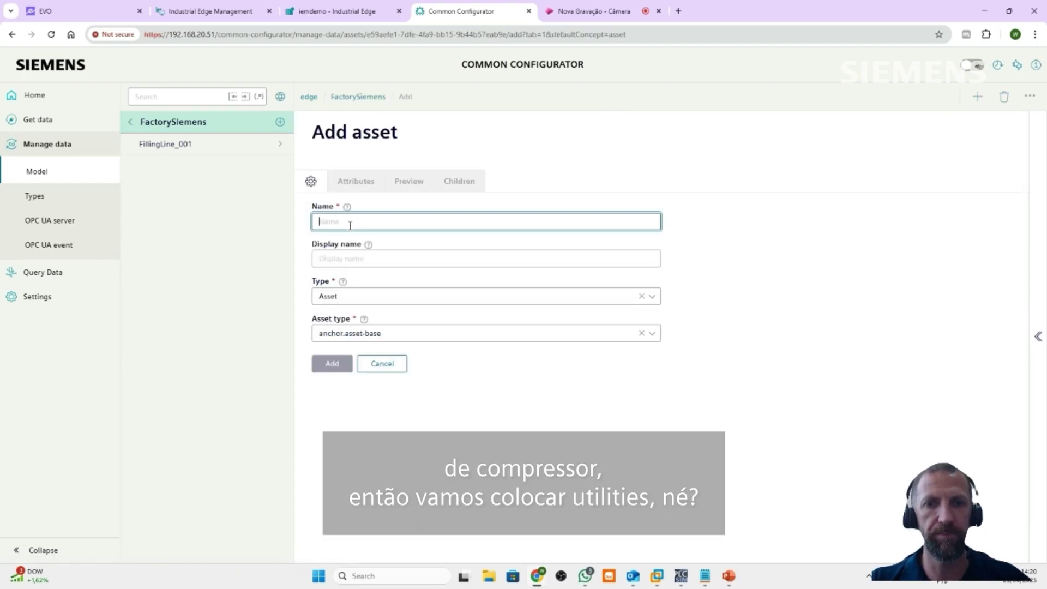
{"action": "type", "text": "utilitie"}
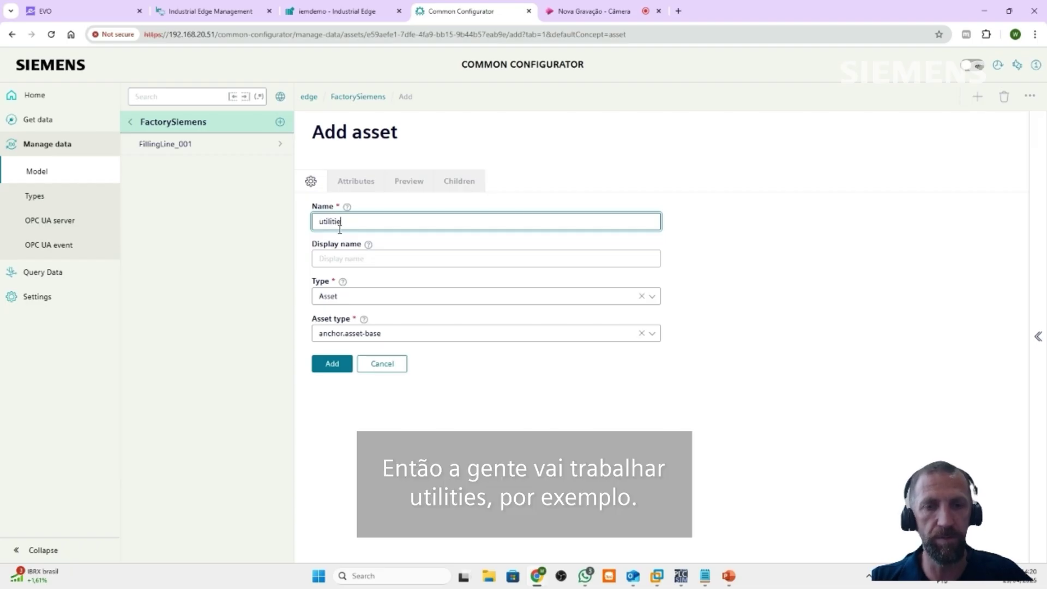
{"action": "type", "text": "s"}
{"action": "key", "text": "shift+Left"}
{"action": "key", "text": "shift+Left"}
{"action": "key", "text": "shift+Left"}
{"action": "key", "text": "shift+Left"}
{"action": "key", "text": "shift+Left"}
{"action": "key", "text": "shift+Left"}
{"action": "key", "text": "shift+Left"}
{"action": "key", "text": "shift+Left"}
{"action": "key", "text": "shift+Left"}
{"action": "key", "text": "ctrl+c"}
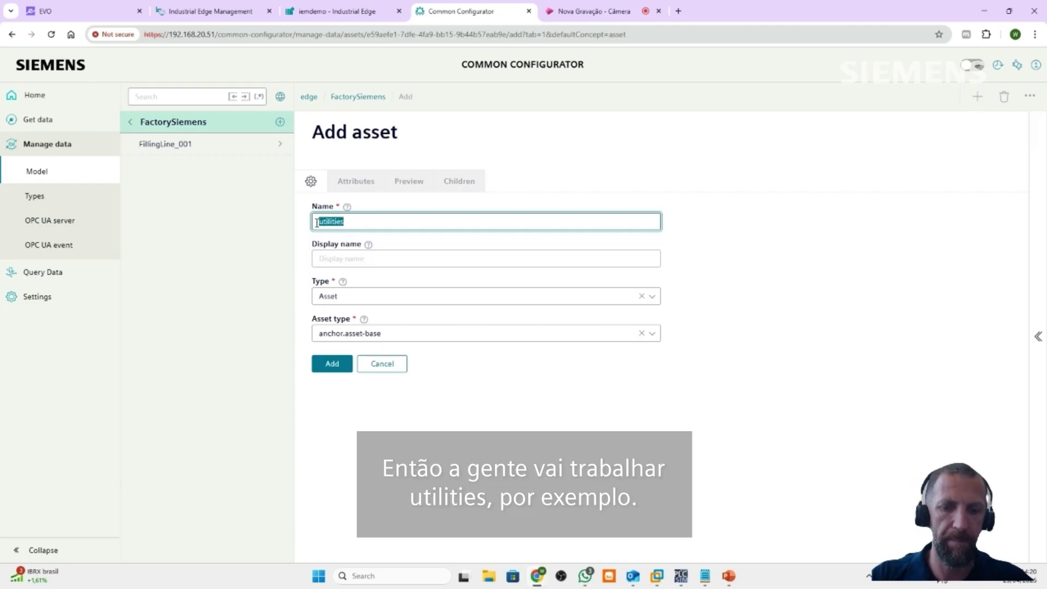
{"action": "left_click", "coordinate": [345, 262]}
{"action": "key", "text": "ctrl+v"}
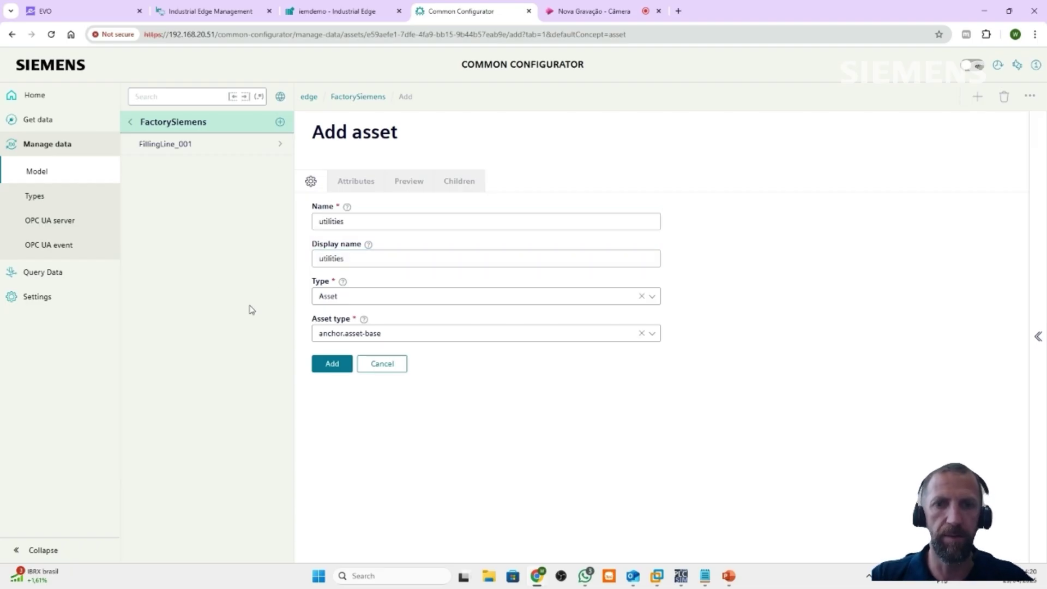
{"action": "left_click", "coordinate": [332, 364]}
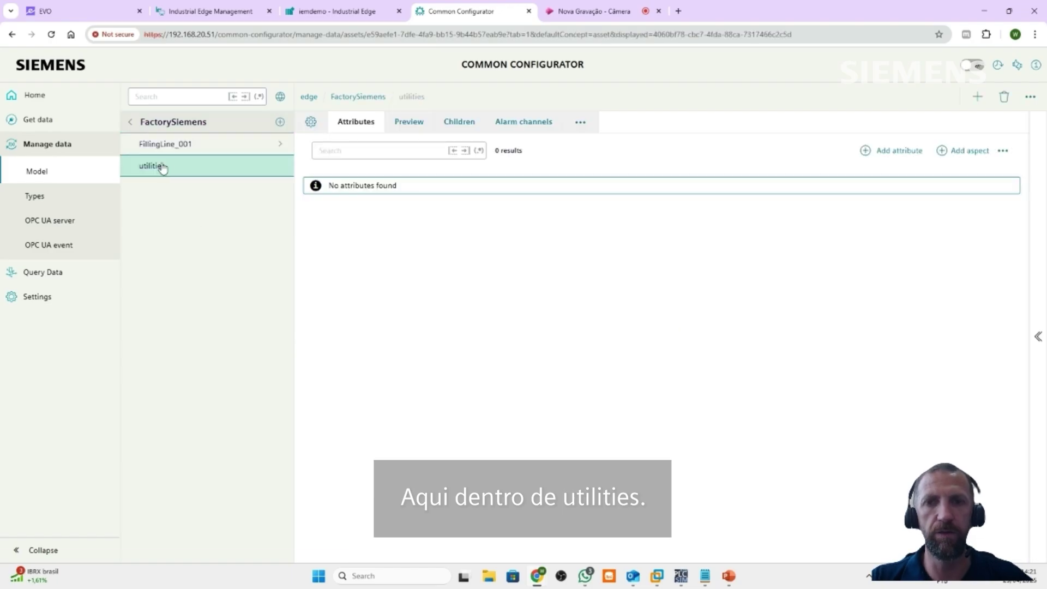
Change the name and display name of the utilities asset to Utilities and save the changes.
{"action": "left_click", "coordinate": [311, 122]}
{"action": "left_click", "coordinate": [318, 184]}
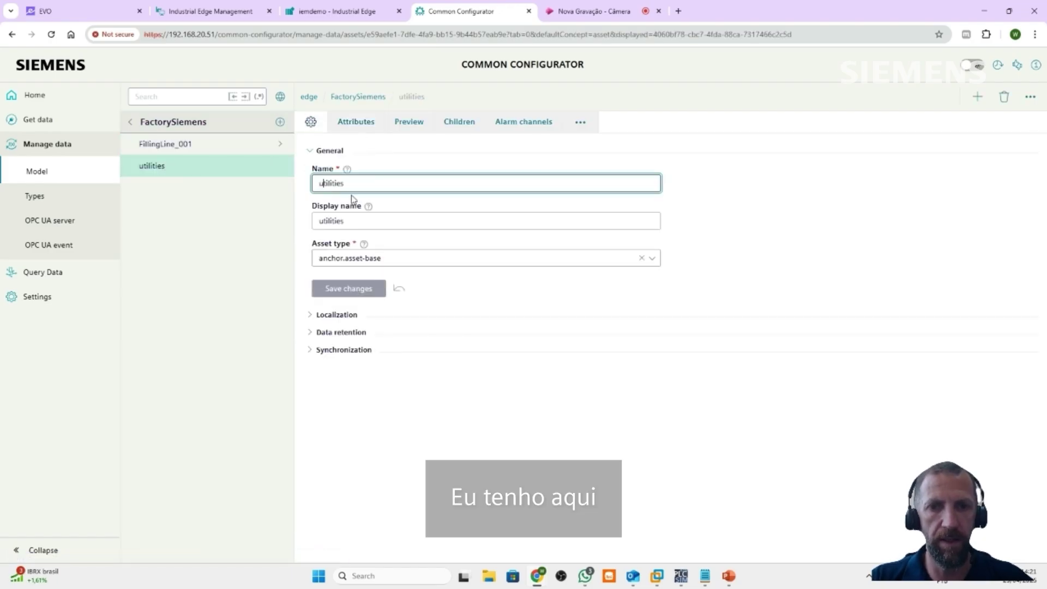
{"action": "key", "text": "Delete"}
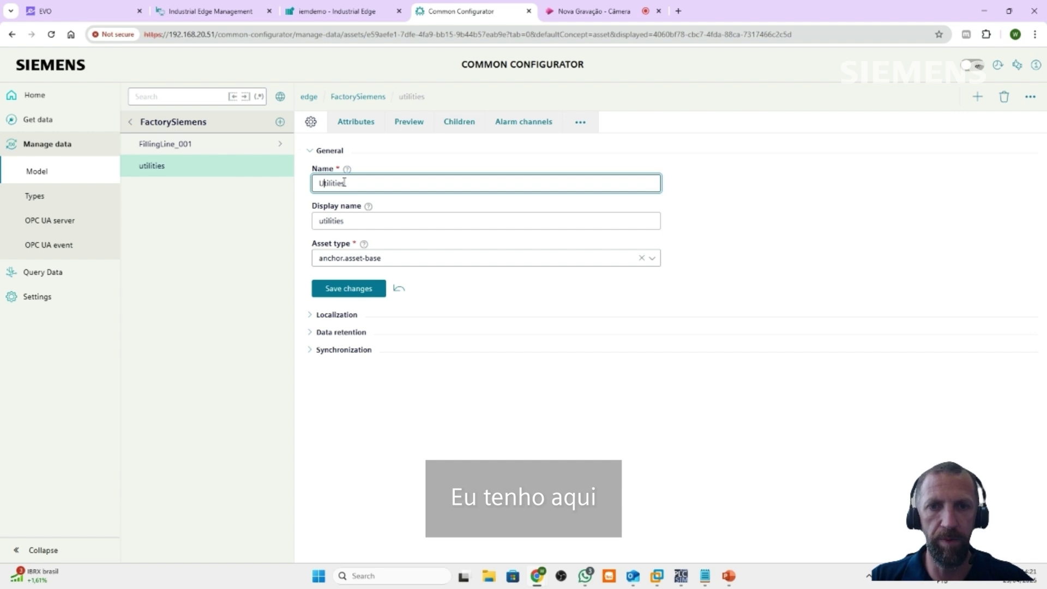
{"action": "left_click_drag", "start_coordinate": [354, 183], "coordinate": [300, 188]}
{"action": "key", "text": "ctrl+c"}
{"action": "left_click_drag", "start_coordinate": [352, 221], "coordinate": [304, 225]}
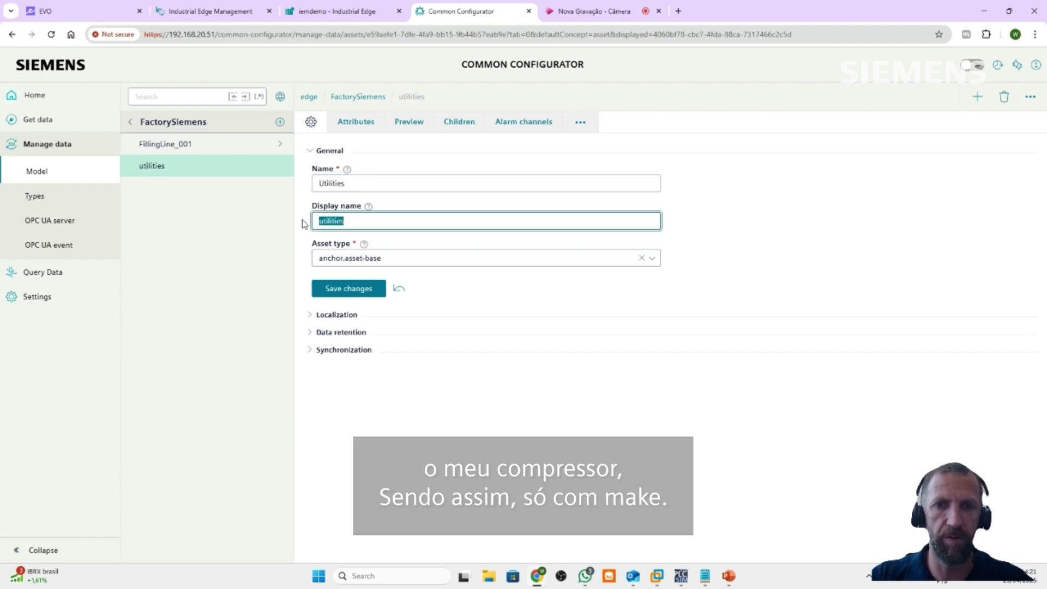
{"action": "key", "text": "ctrl+v"}
{"action": "left_click", "coordinate": [357, 289]}
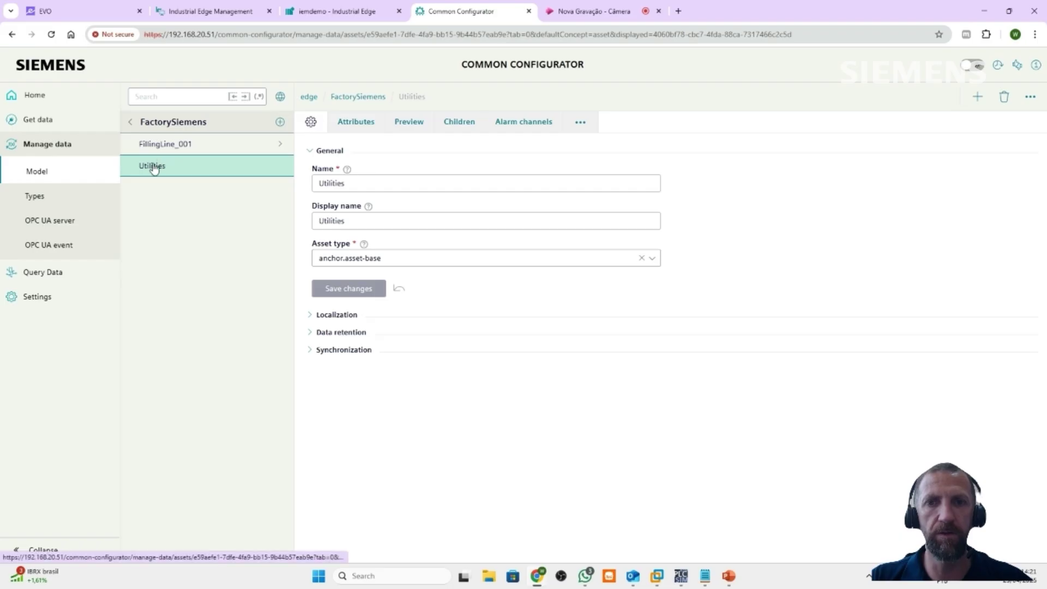
Add a child asset under Utilities with Compressor as name and display name.
{"action": "left_click", "coordinate": [979, 100]}
{"action": "left_click", "coordinate": [340, 221]}
{"action": "type", "text": "Compressor"}
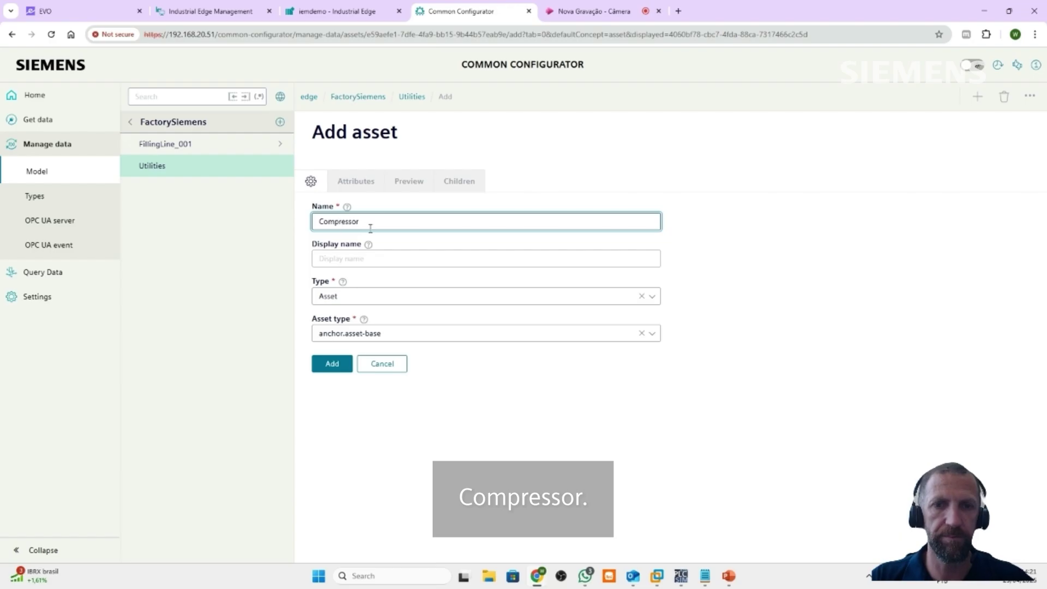
{"action": "left_click_drag", "start_coordinate": [371, 228], "coordinate": [304, 227]}
{"action": "key", "text": "ctrl+c"}
{"action": "left_click", "coordinate": [339, 260]}
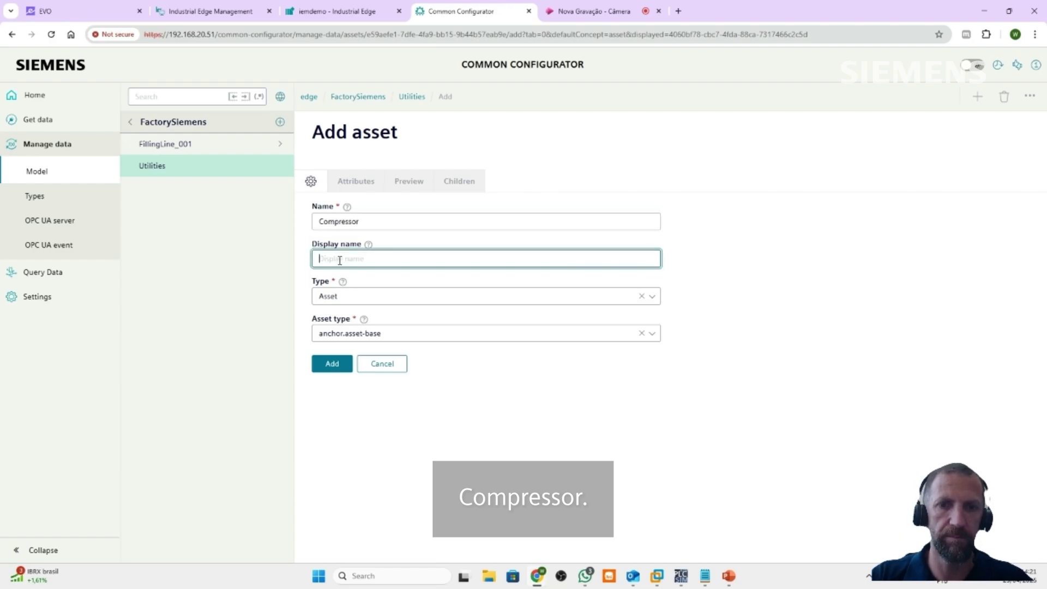
{"action": "key", "text": "ctrl+v"}
{"action": "left_click", "coordinate": [251, 305]}
{"action": "left_click", "coordinate": [331, 364]}
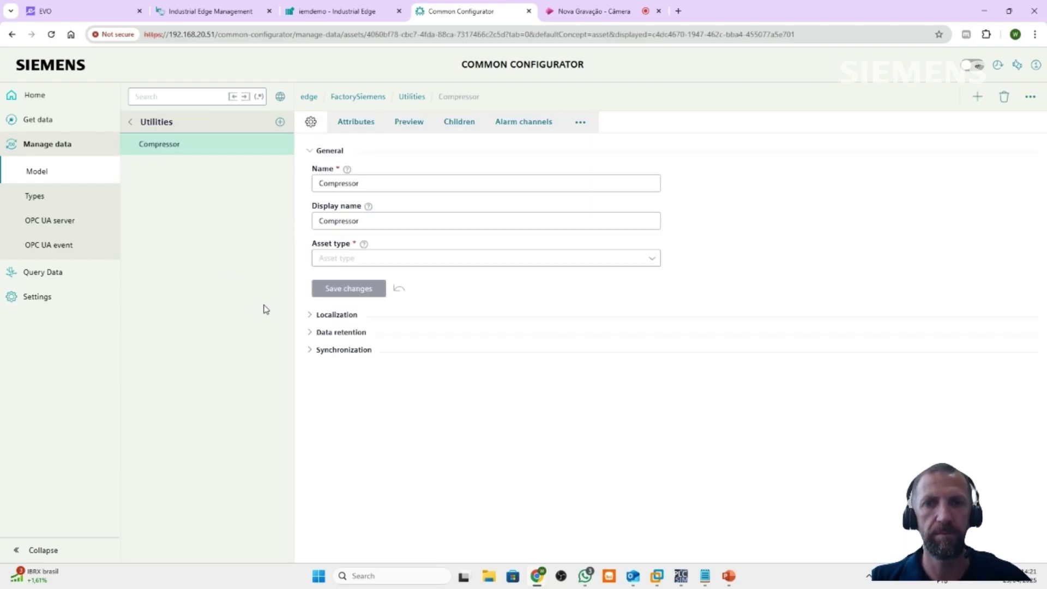
Add the OPC UA Connector tag energyConsumptionFillingBottles as an attribute of the Compressor asset and preview its values in a line chart.
{"action": "left_click", "coordinate": [359, 123]}
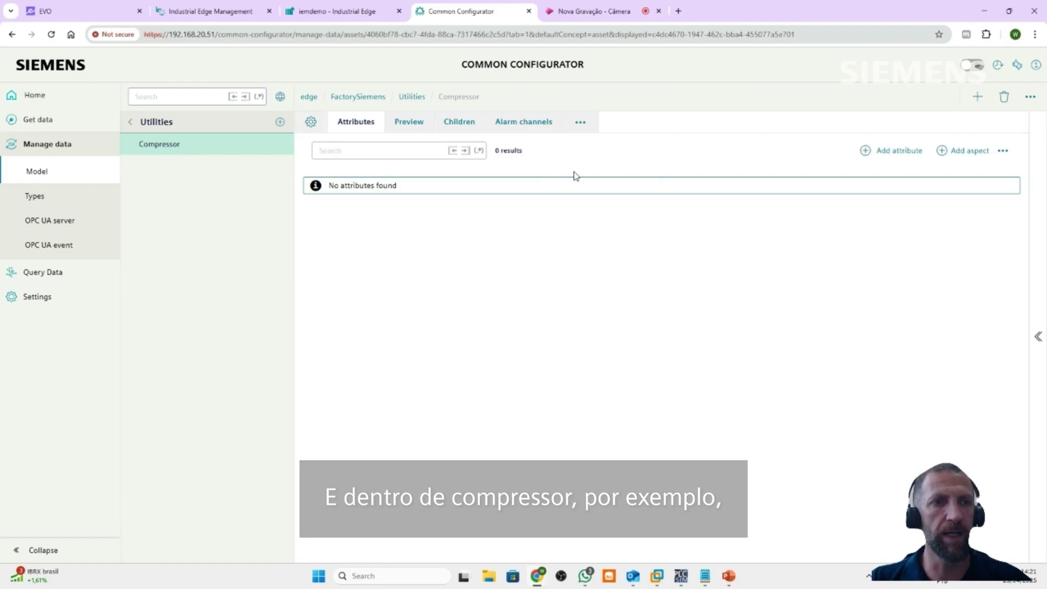
{"action": "left_click", "coordinate": [1033, 336]}
{"action": "left_click", "coordinate": [982, 178]}
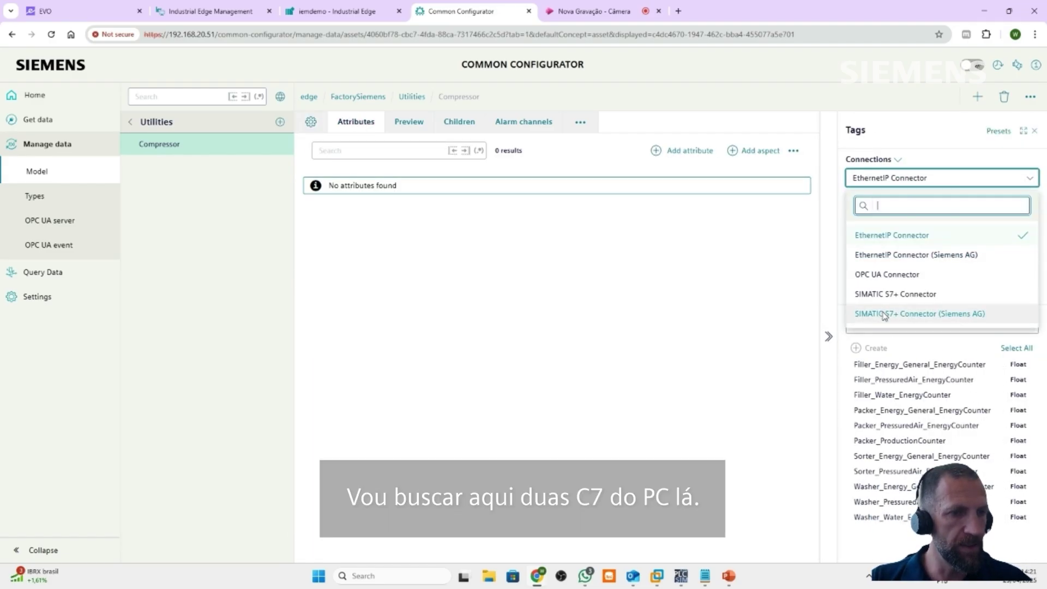
{"action": "left_click", "coordinate": [886, 275]}
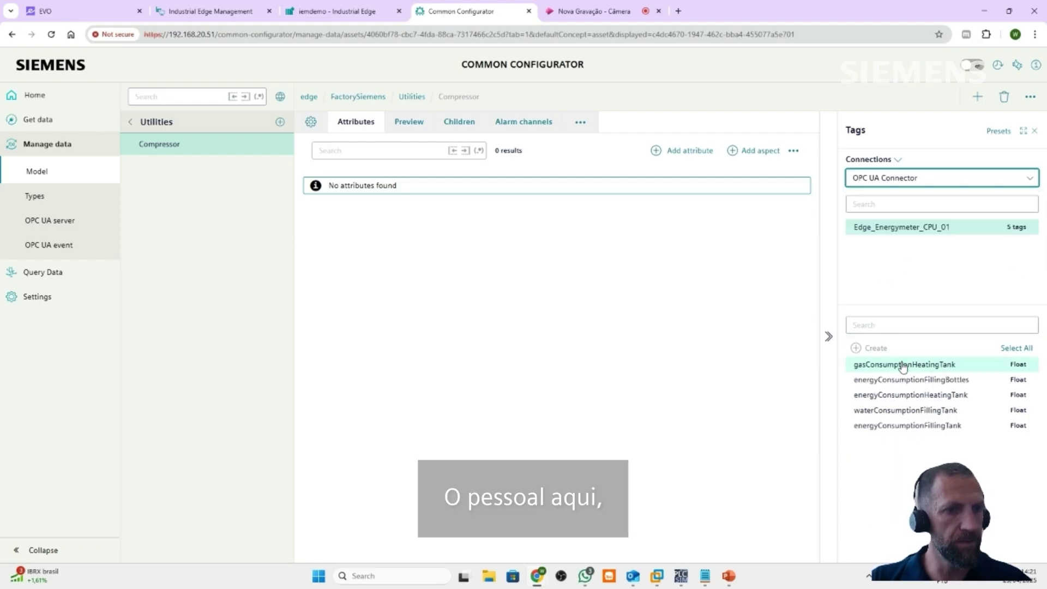
{"action": "left_click_drag", "start_coordinate": [901, 383], "coordinate": [674, 152]}
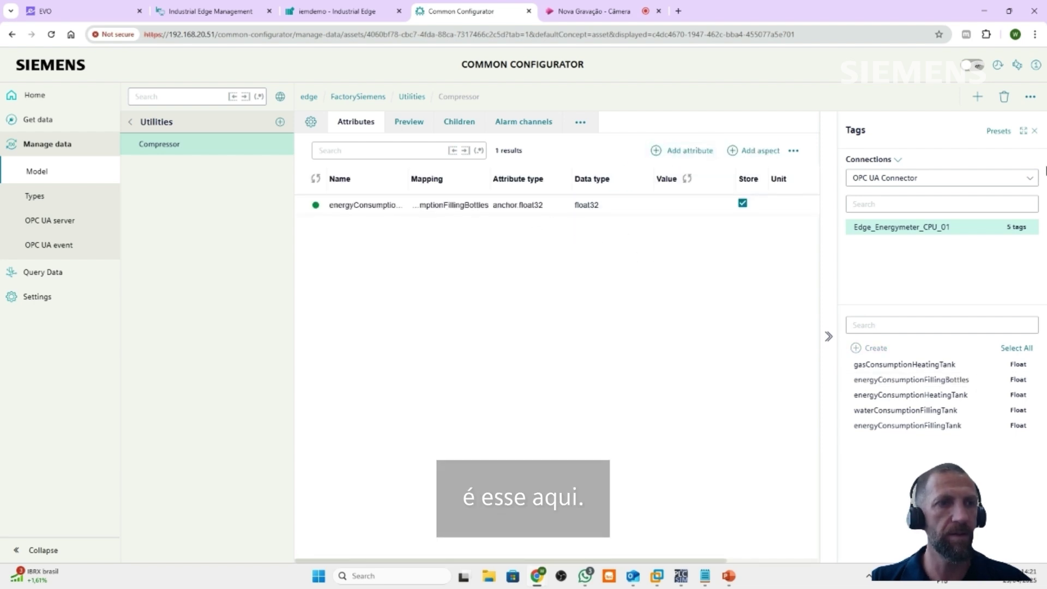
{"action": "left_click", "coordinate": [1036, 132]}
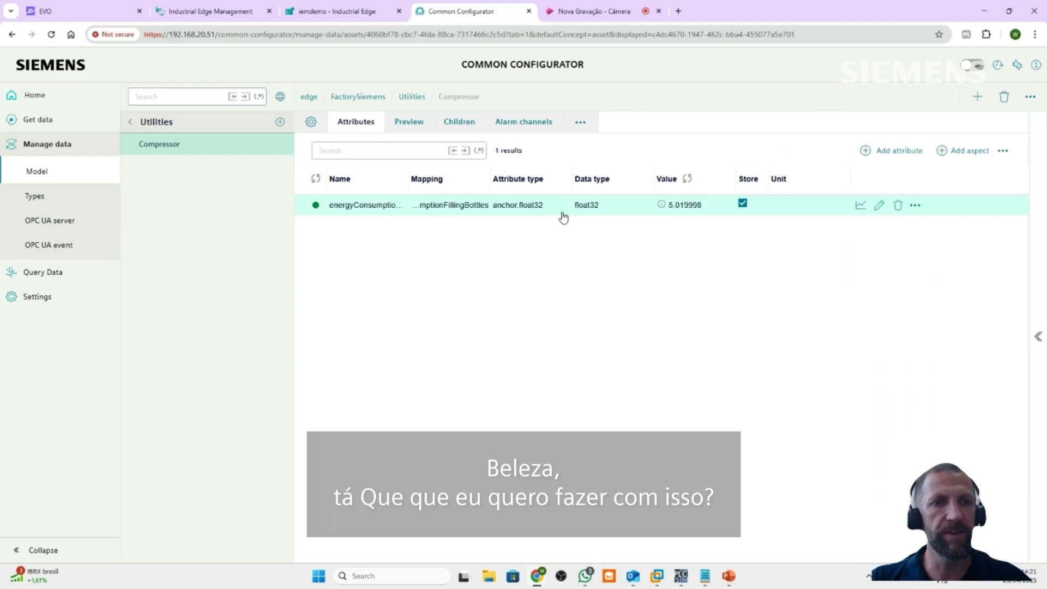
{"action": "left_click", "coordinate": [860, 206]}
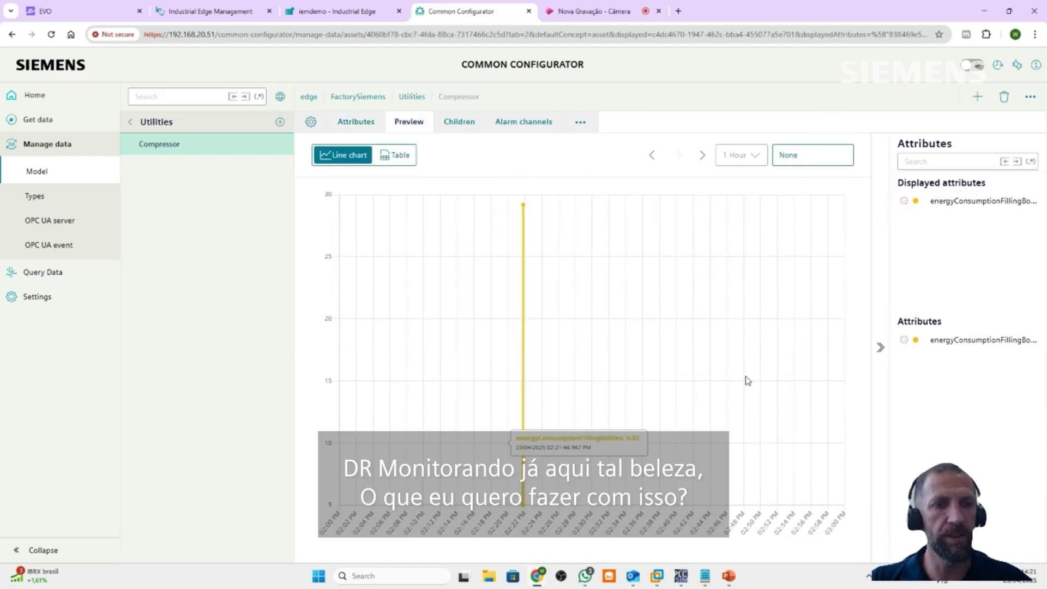
Set up a new attribute for the Packer asset under FillingLine_001 with Compressor as name and display name and attribute type anchor.aggregation.
{"action": "left_click", "coordinate": [130, 123]}
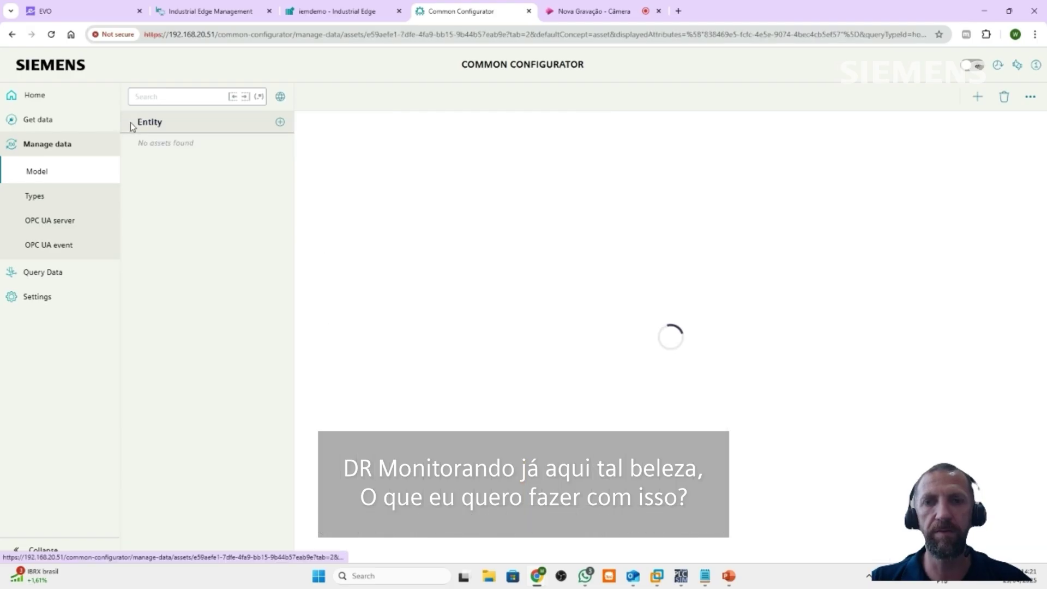
{"action": "left_click", "coordinate": [130, 123]}
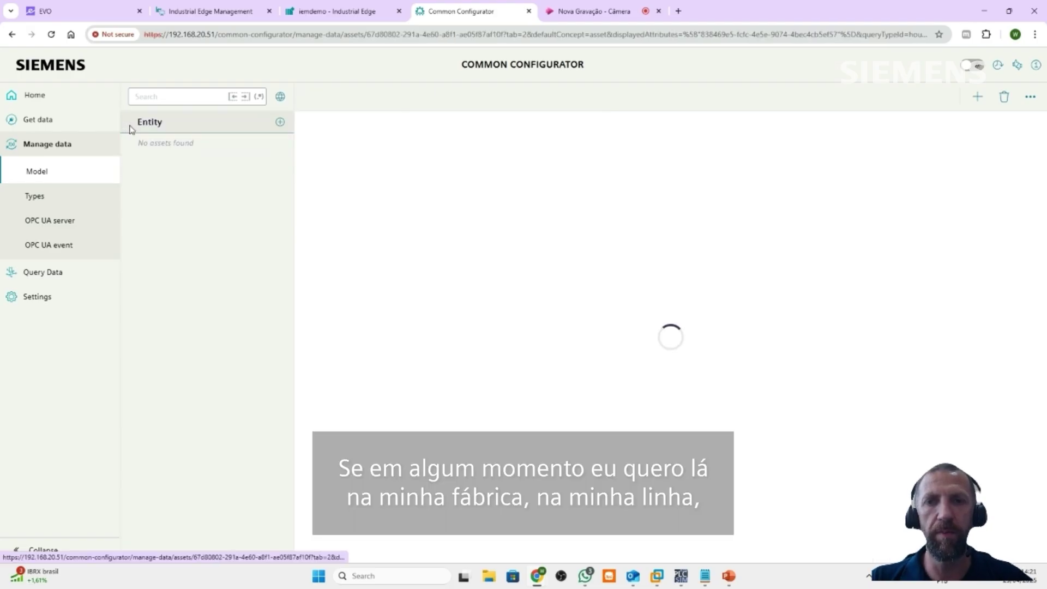
{"action": "left_click", "coordinate": [255, 143]}
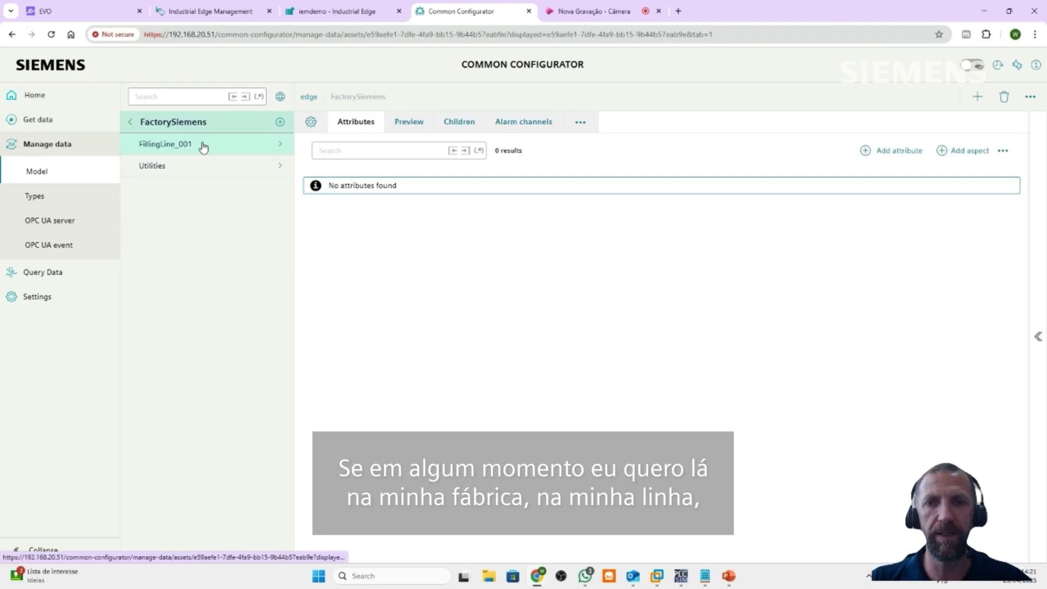
{"action": "left_click", "coordinate": [280, 146]}
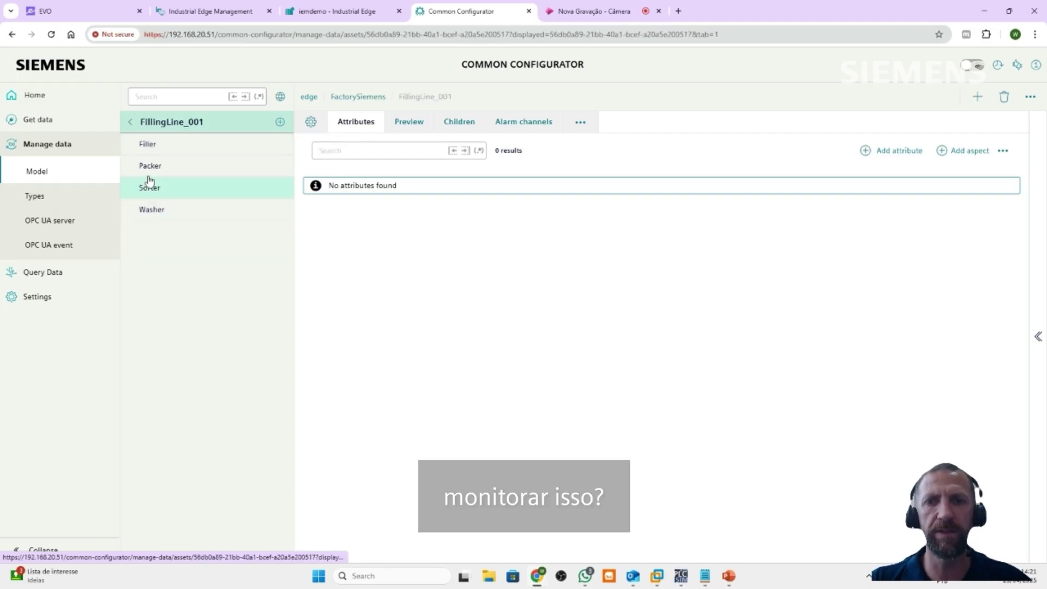
{"action": "left_click", "coordinate": [161, 165]}
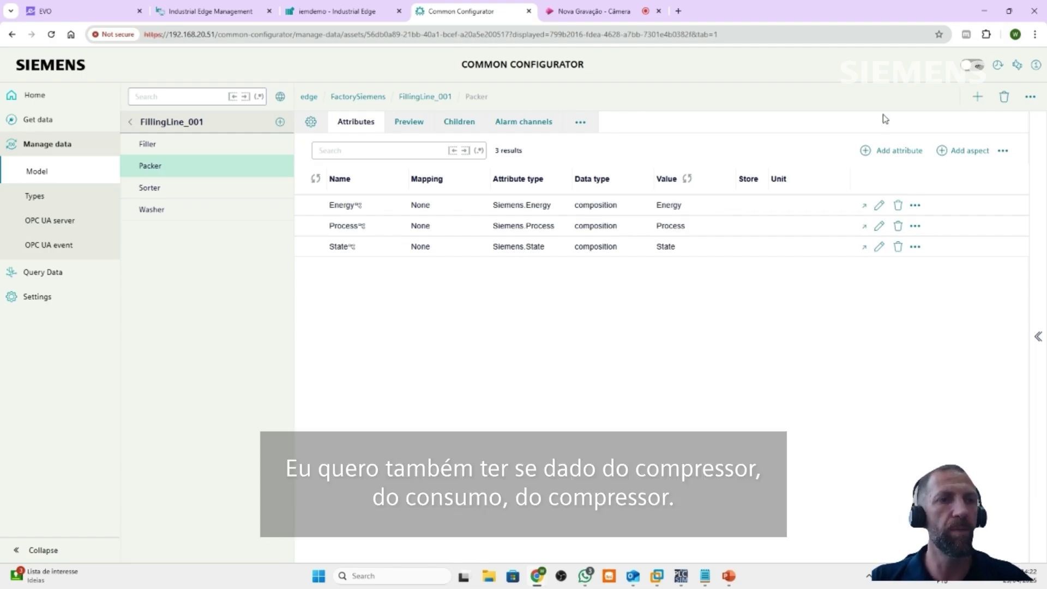
{"action": "left_click", "coordinate": [900, 150]}
{"action": "left_click", "coordinate": [884, 175]}
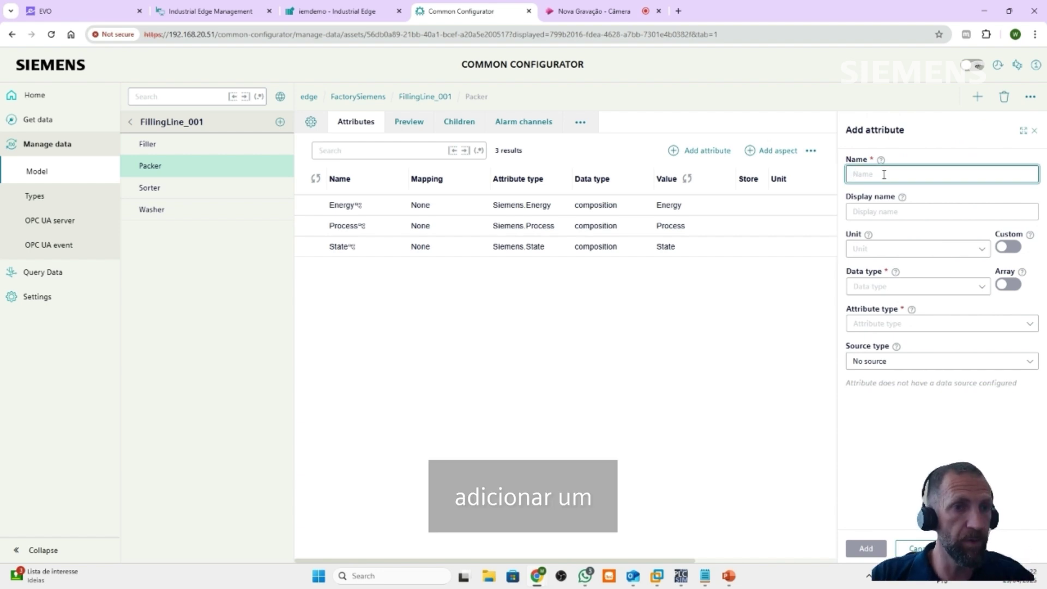
{"action": "type", "text": "Compressor"}
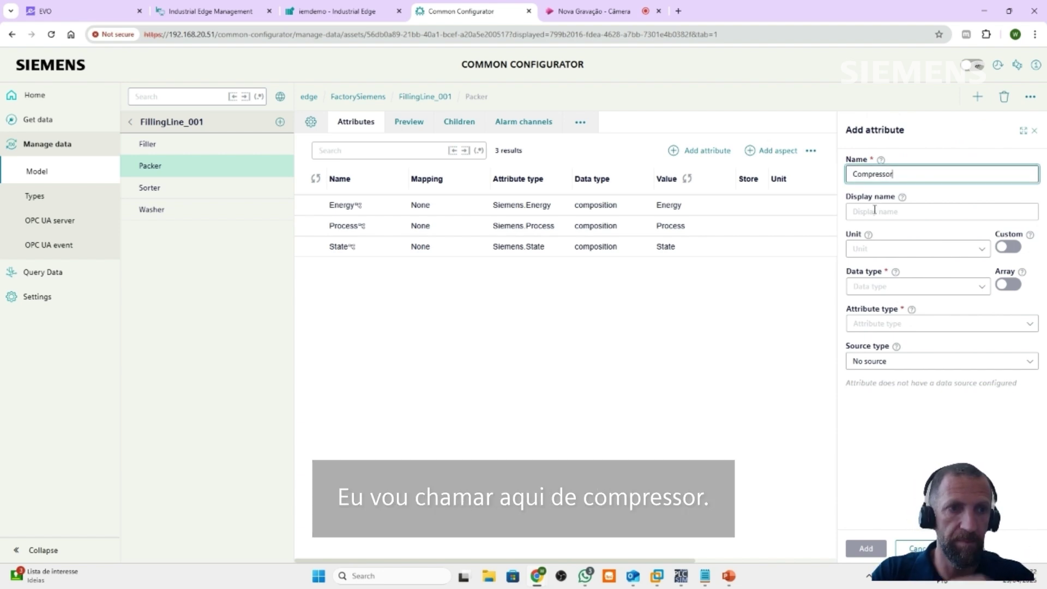
{"action": "left_click", "coordinate": [874, 211]}
{"action": "type", "text": "Compressor"}
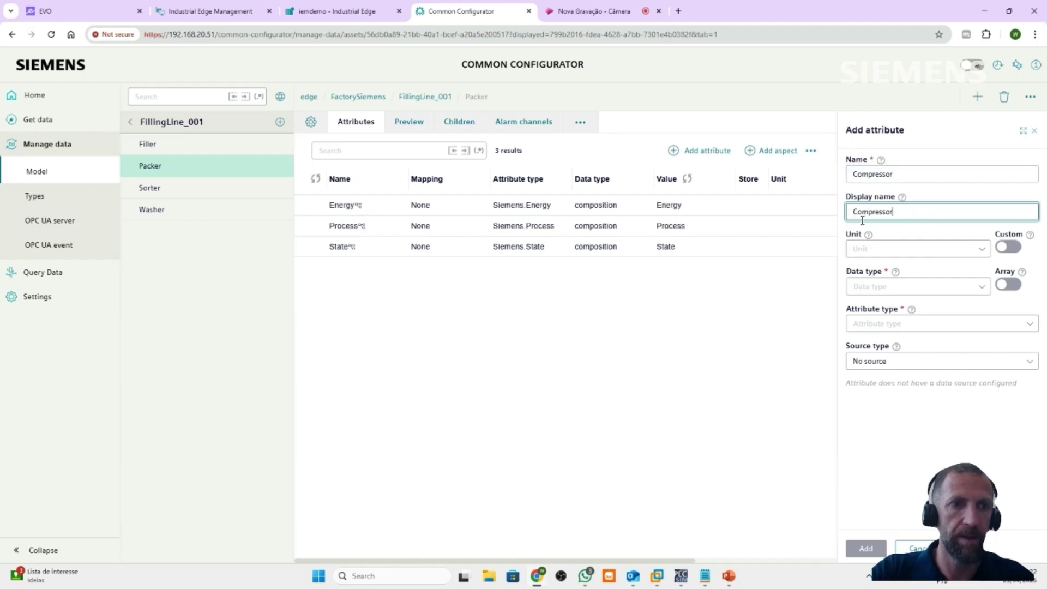
{"action": "left_click", "coordinate": [895, 324]}
{"action": "type", "text": "agg"}
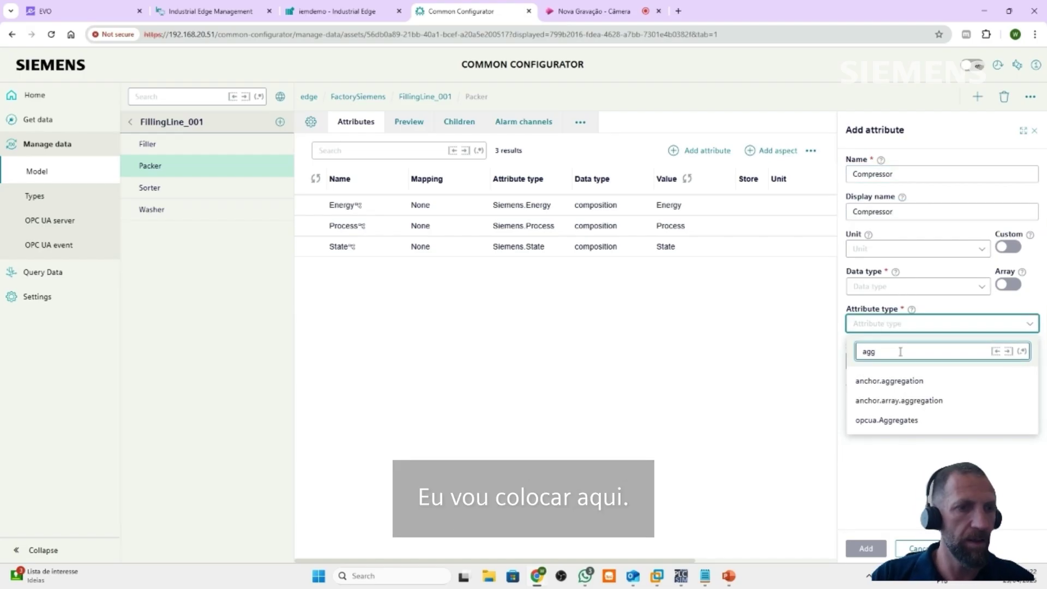
{"action": "left_click", "coordinate": [909, 384]}
Link the new attribute's value to the Compressor asset under FactorySiemens > Utilities and add the attribute to Packer.
{"action": "left_click", "coordinate": [1028, 367]}
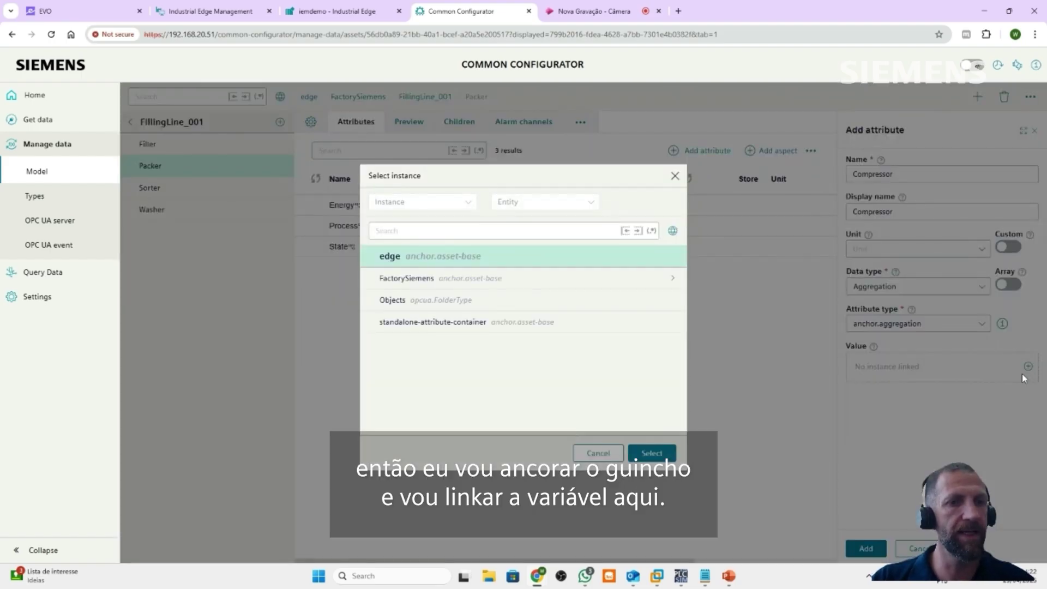
{"action": "left_click", "coordinate": [428, 282]}
{"action": "left_click", "coordinate": [672, 279]}
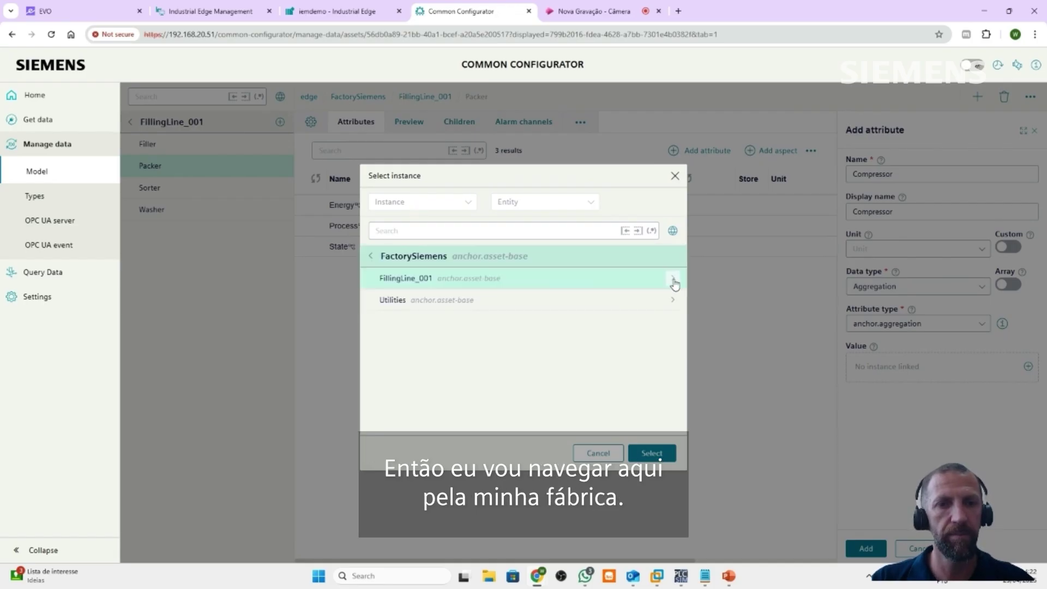
{"action": "left_click", "coordinate": [399, 302]}
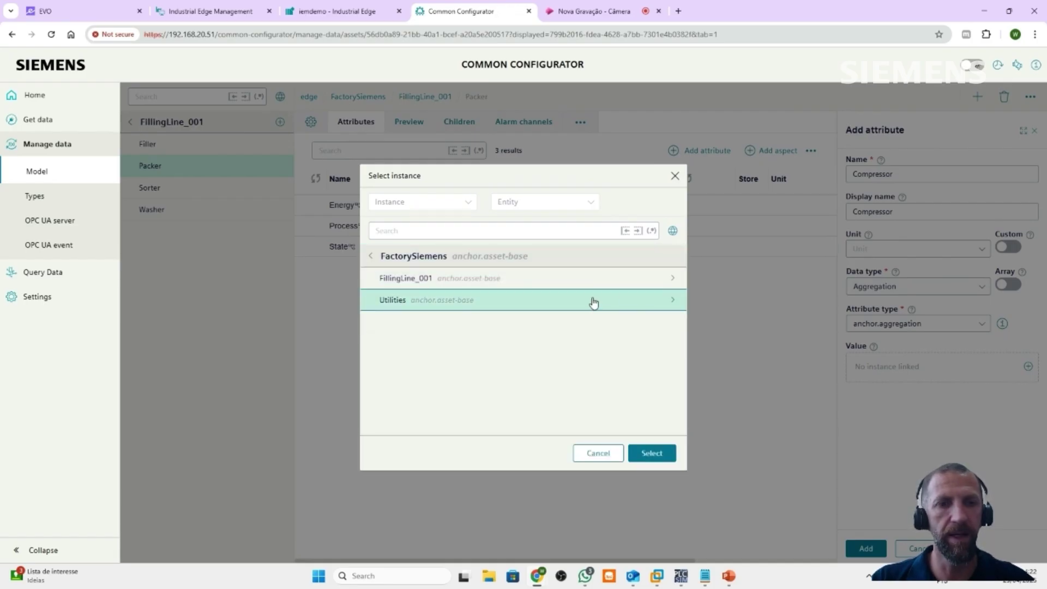
{"action": "left_click", "coordinate": [671, 301]}
{"action": "left_click", "coordinate": [411, 279]}
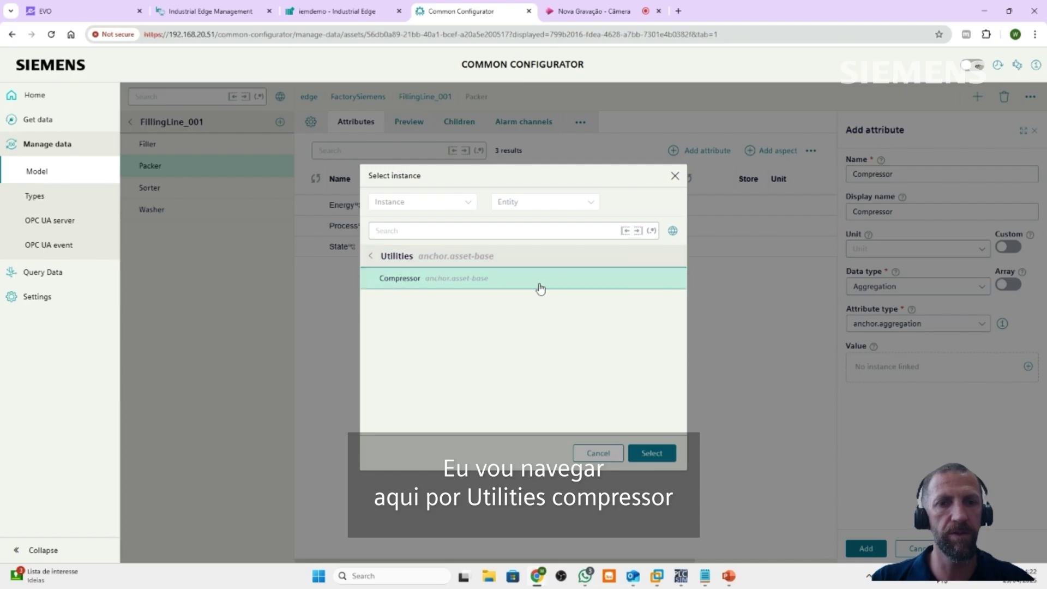
{"action": "left_click", "coordinate": [666, 456]}
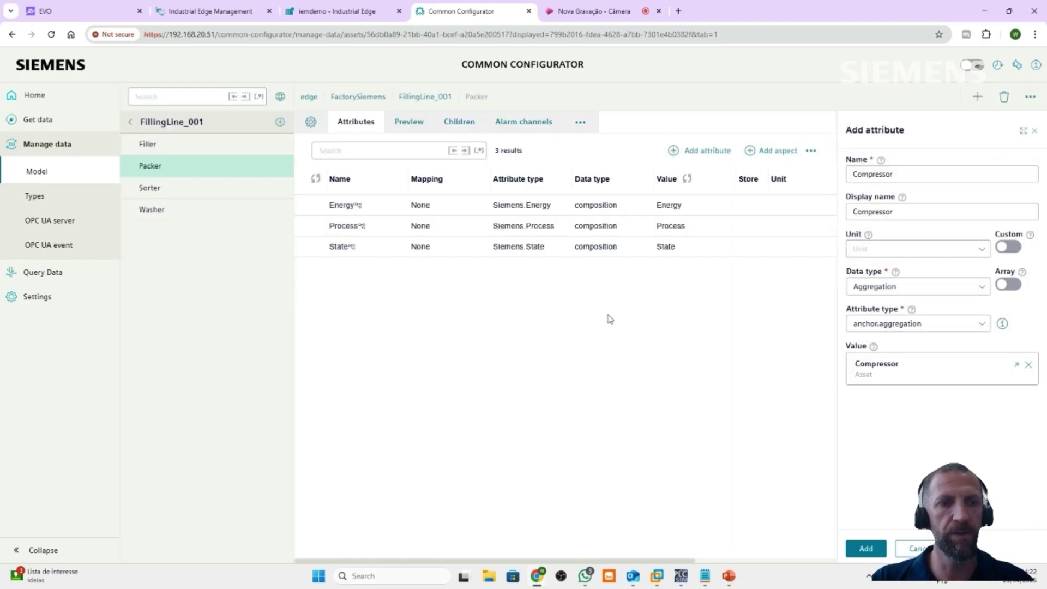
{"action": "left_click", "coordinate": [866, 548]}
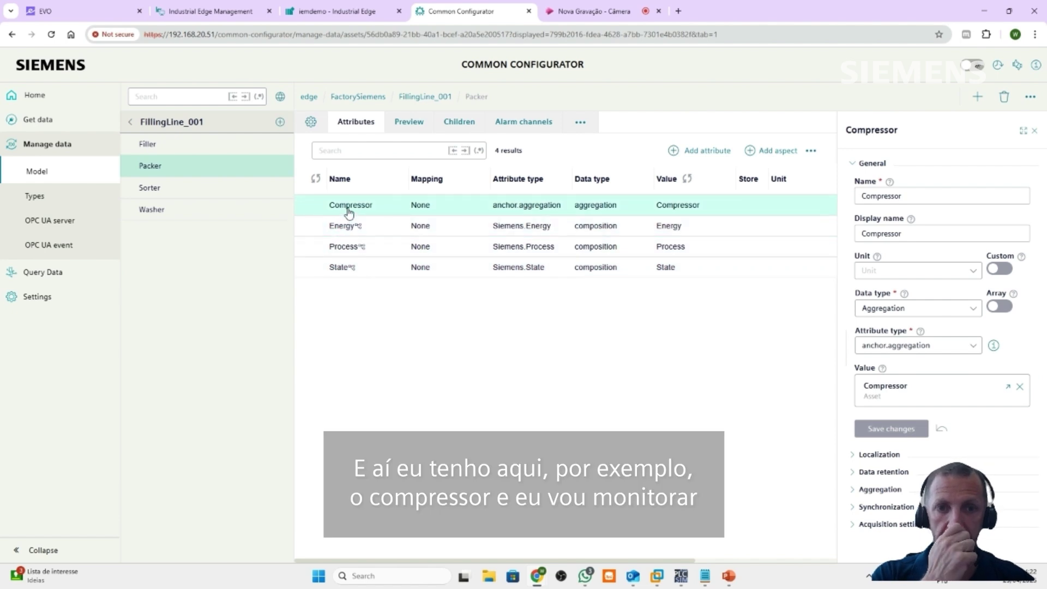
{"action": "left_click", "coordinate": [1037, 132]}
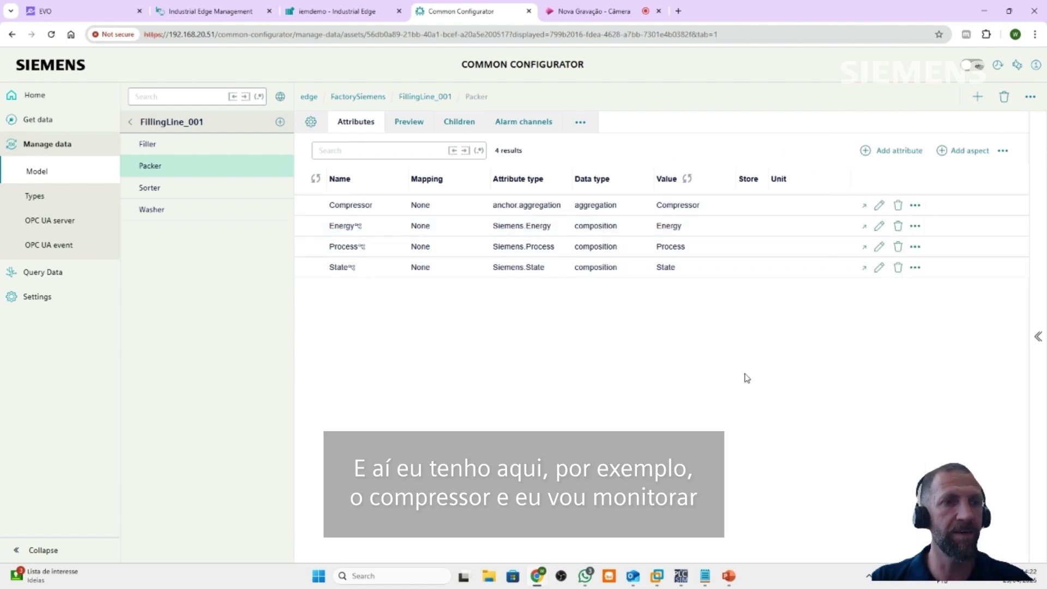
Open the Energy instance of the Filler asset and list the OPC UA Connector tags for mapping.
{"action": "left_click", "coordinate": [865, 208]}
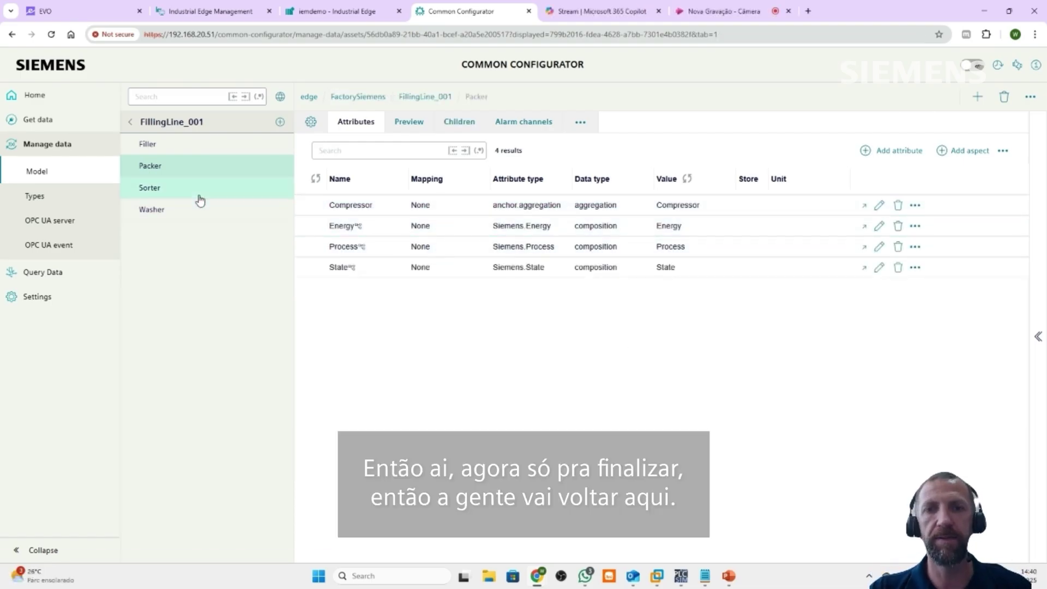
{"action": "left_click", "coordinate": [157, 146]}
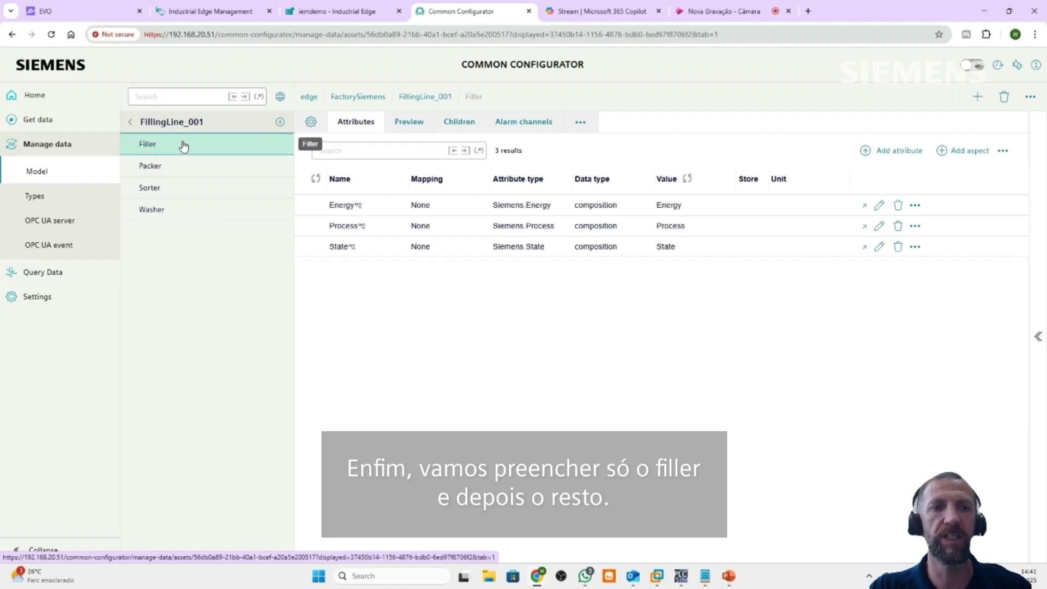
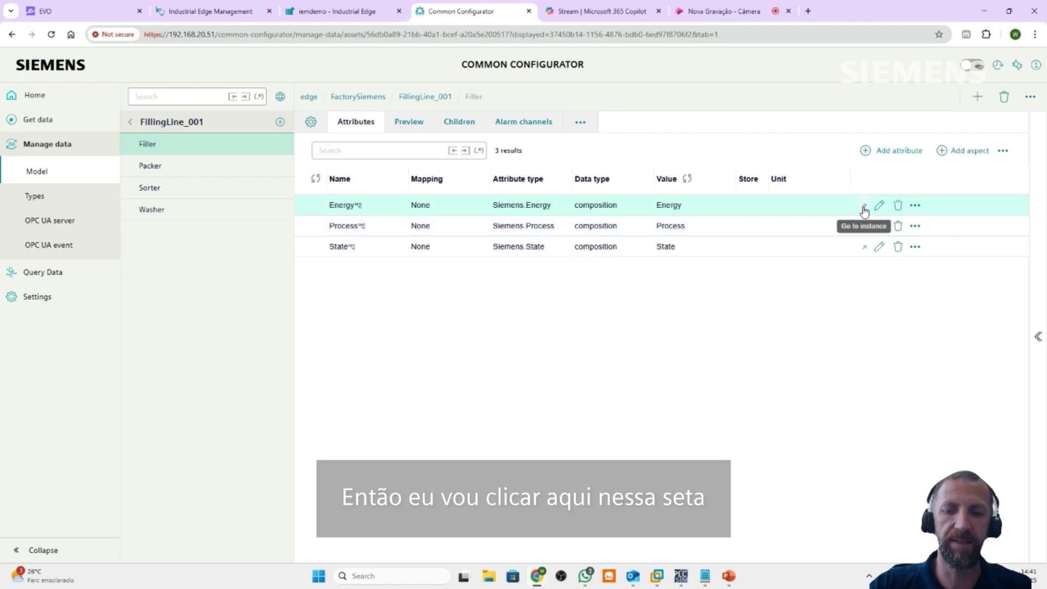
{"action": "left_click_drag", "start_coordinate": [829, 185], "coordinate": [891, 261]}
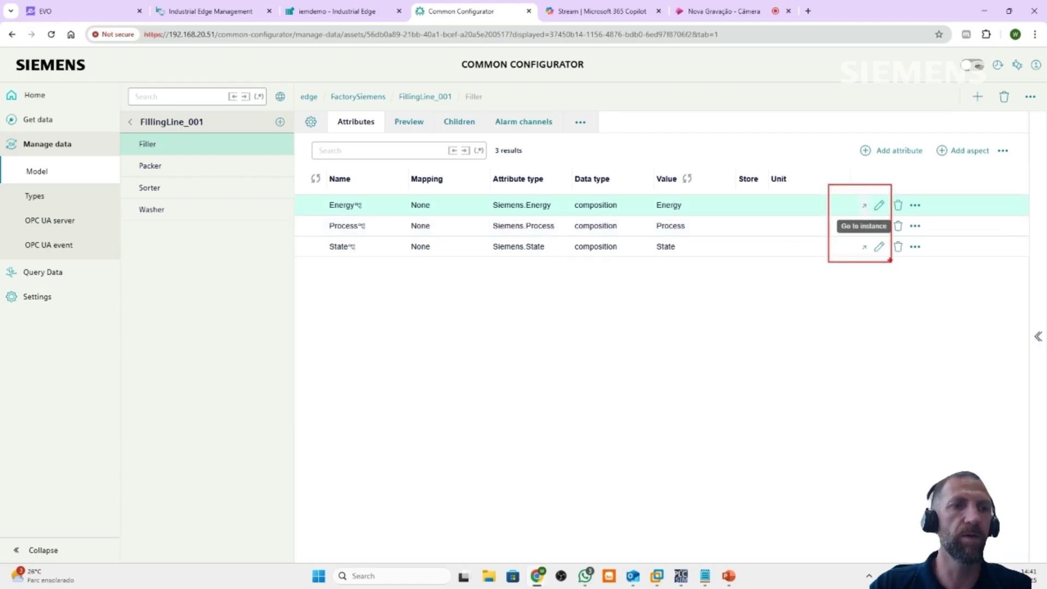
{"action": "left_click", "coordinate": [864, 206]}
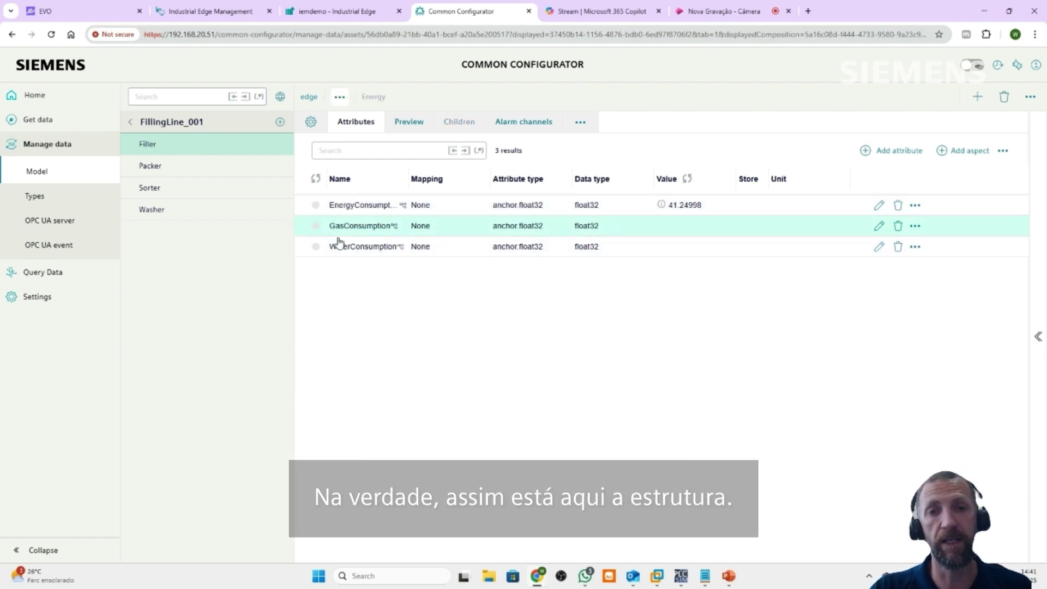
{"action": "left_click", "coordinate": [1038, 337]}
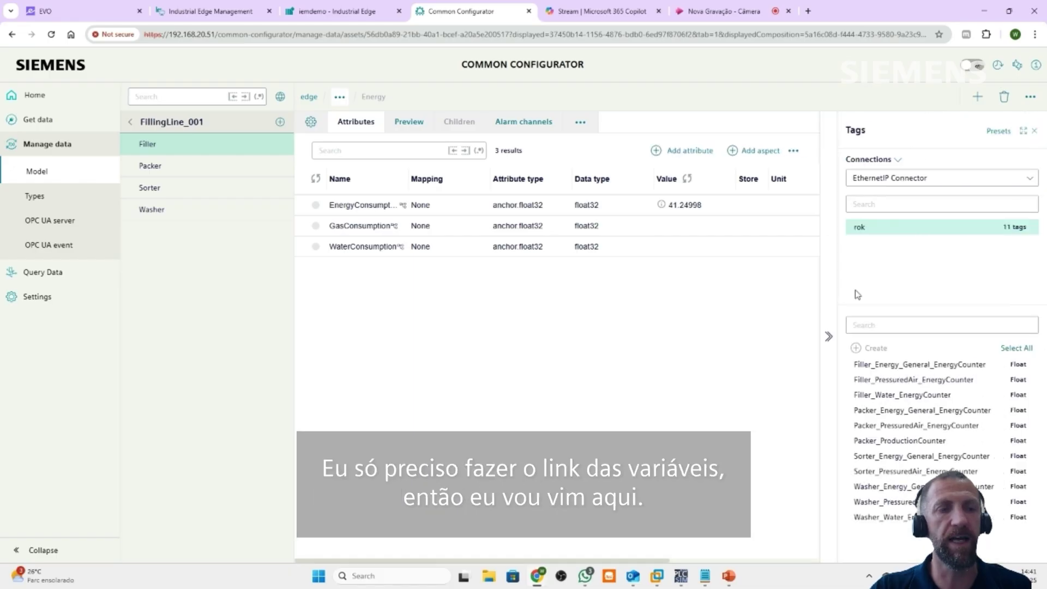
{"action": "left_click", "coordinate": [930, 180]}
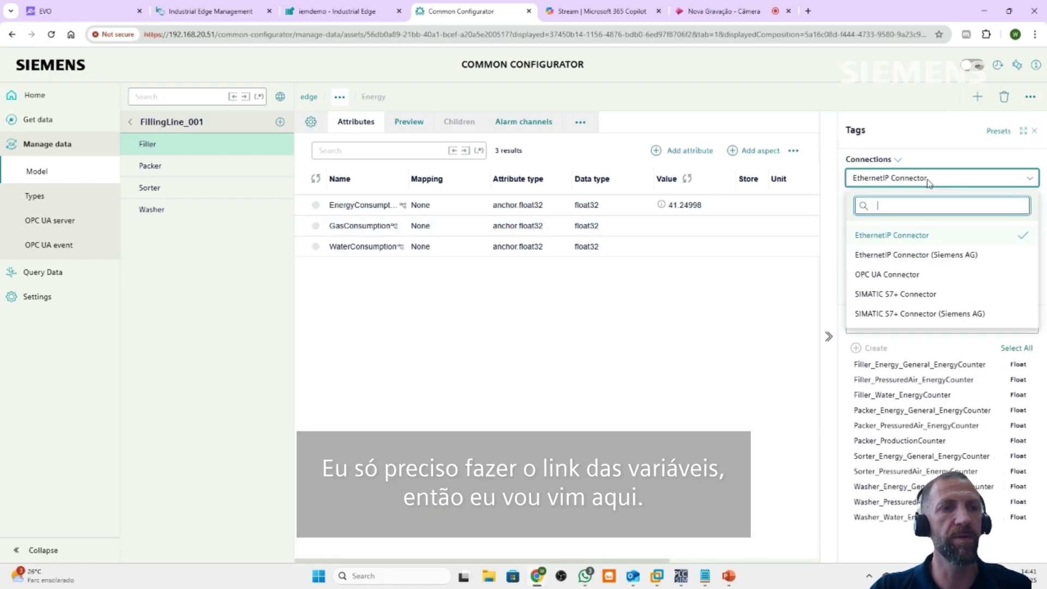
{"action": "left_click", "coordinate": [894, 275]}
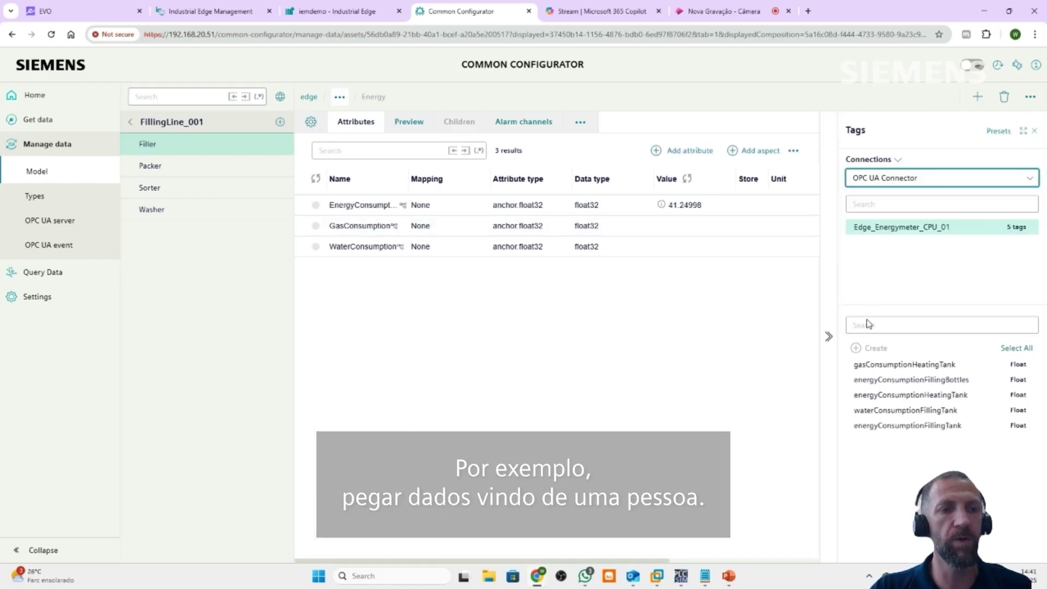
Map gasConsumptionHeatingTank to GasConsumption, energyConsumptionFillingBottles to EnergyConsumption and waterConsumptionFillingTank to WaterConsumption in Filler's Energy instance.
{"action": "left_click_drag", "start_coordinate": [915, 364], "coordinate": [376, 228]}
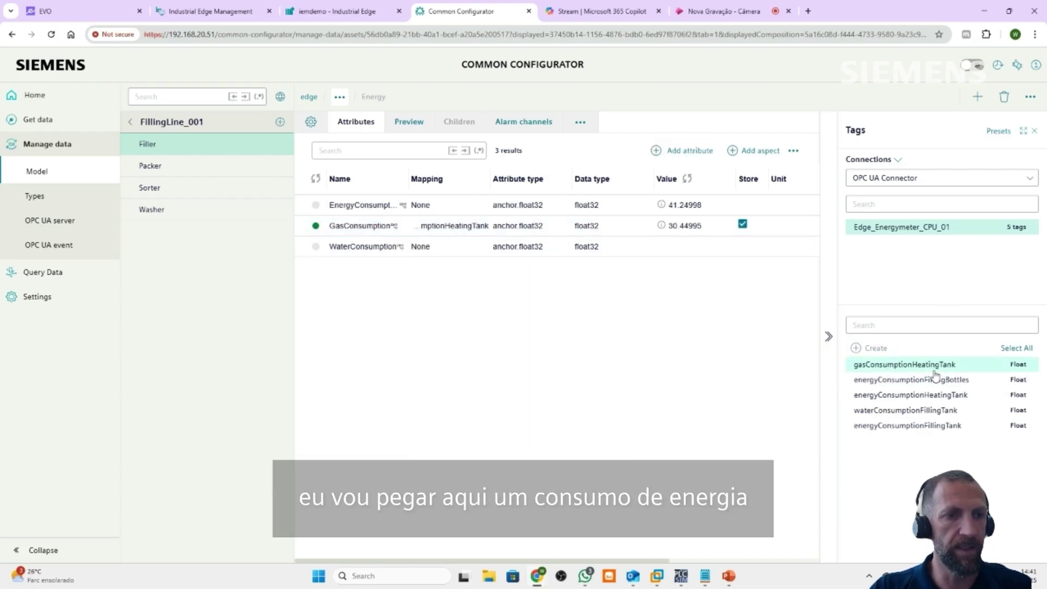
{"action": "left_click_drag", "start_coordinate": [922, 379], "coordinate": [446, 203]}
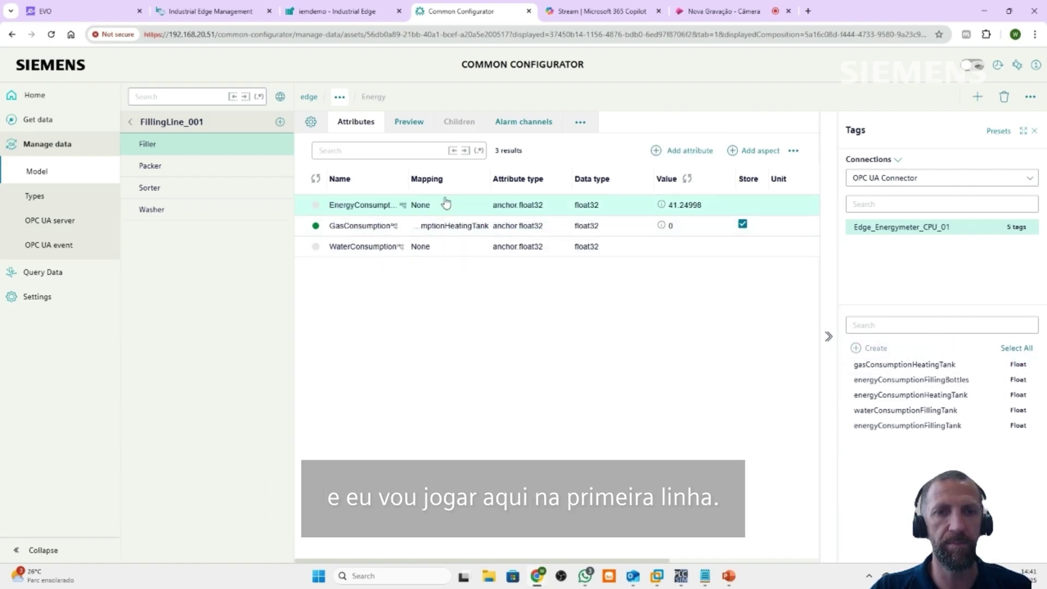
{"action": "left_click_drag", "start_coordinate": [872, 380], "coordinate": [395, 205]}
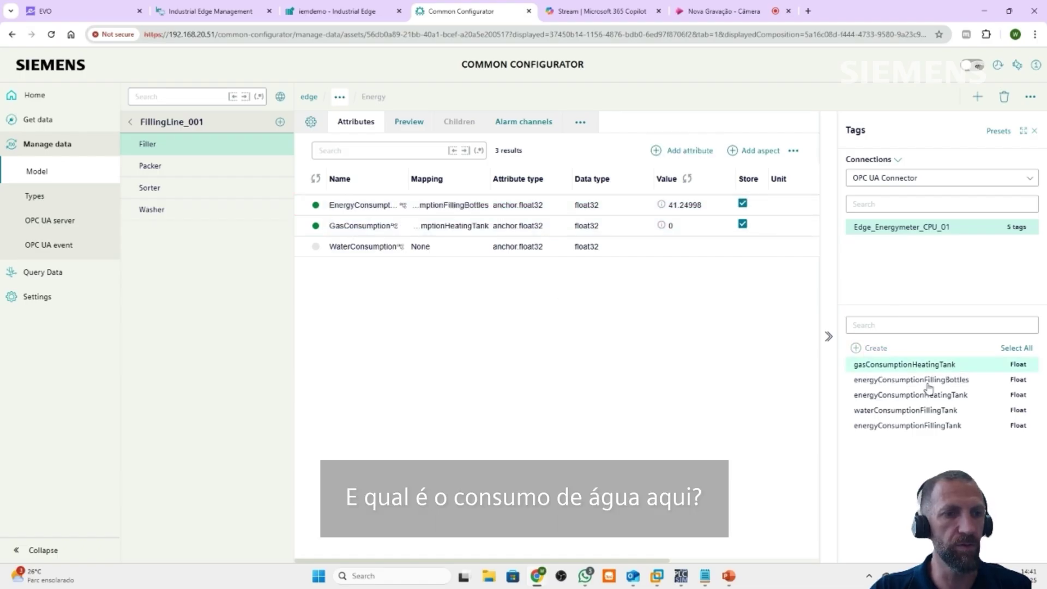
{"action": "left_click_drag", "start_coordinate": [894, 413], "coordinate": [445, 250]}
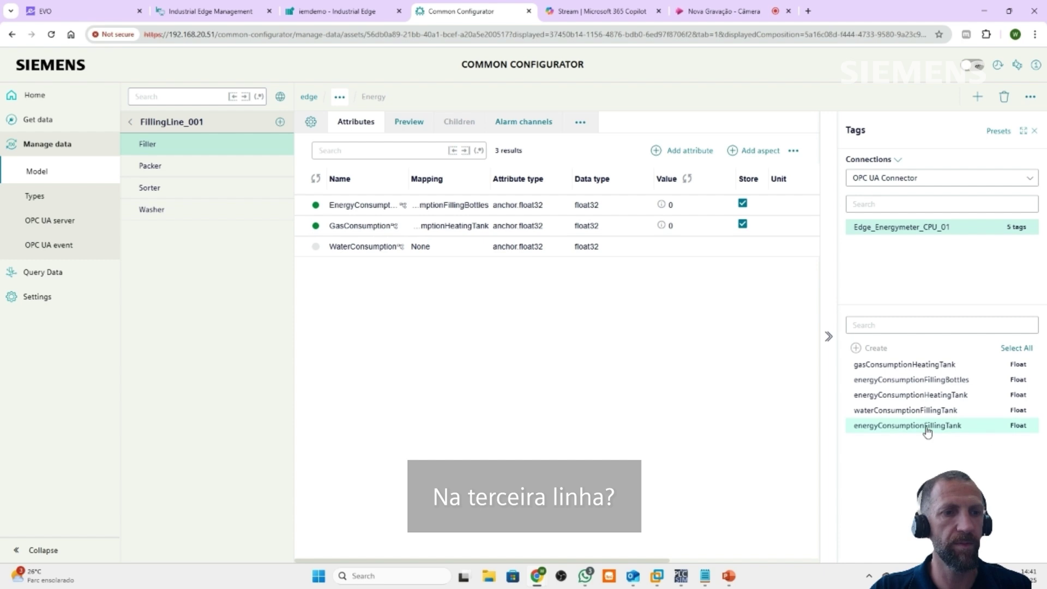
{"action": "left_click_drag", "start_coordinate": [922, 411], "coordinate": [374, 247]}
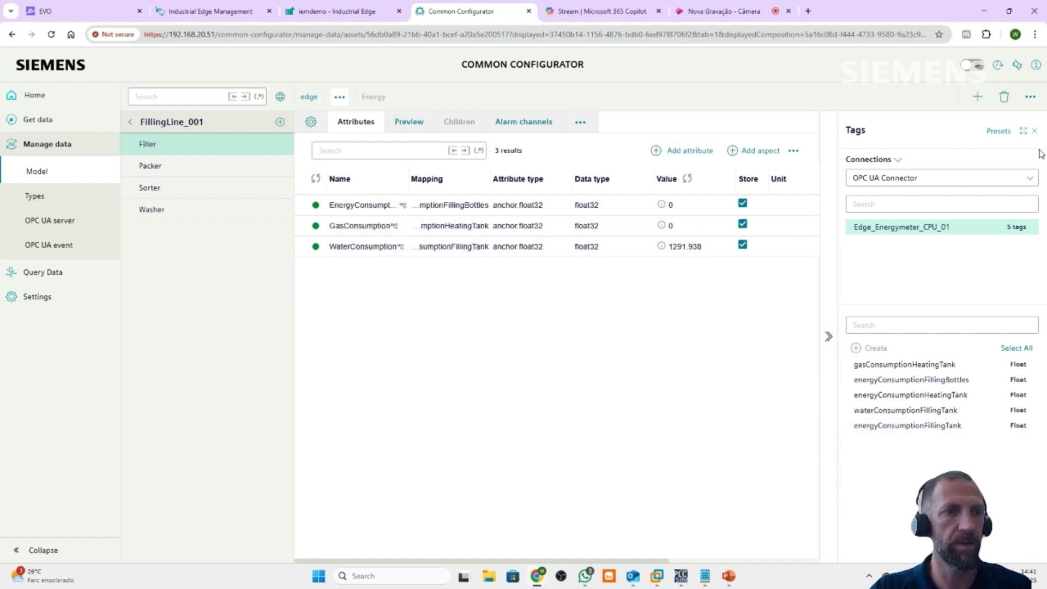
{"action": "left_click", "coordinate": [1035, 133]}
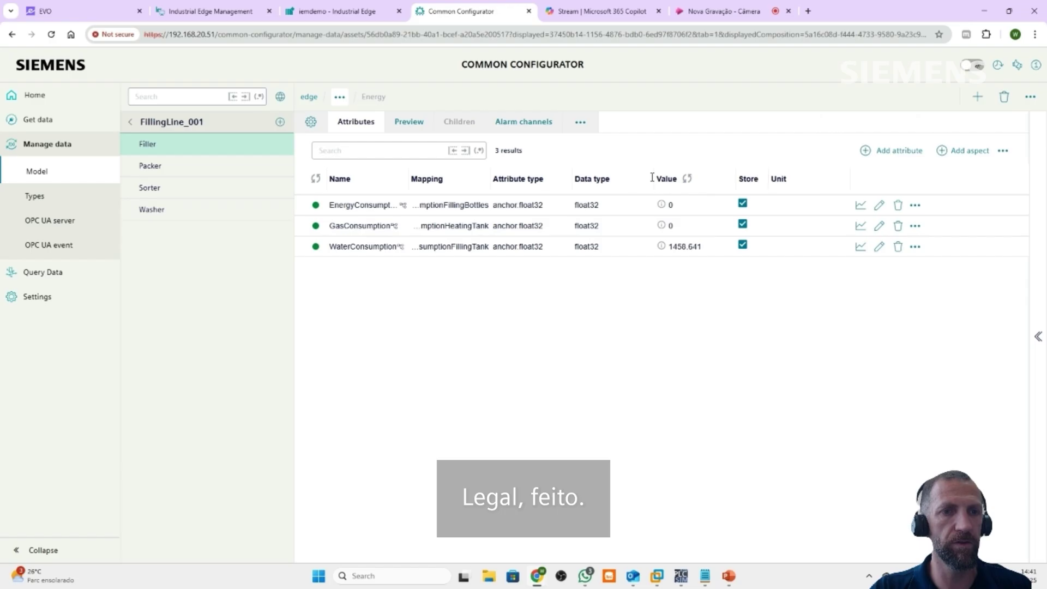
Preview the WaterConsumption values in a line chart, zoom in on the recorded data and return to the Filler asset.
{"action": "left_click", "coordinate": [860, 248]}
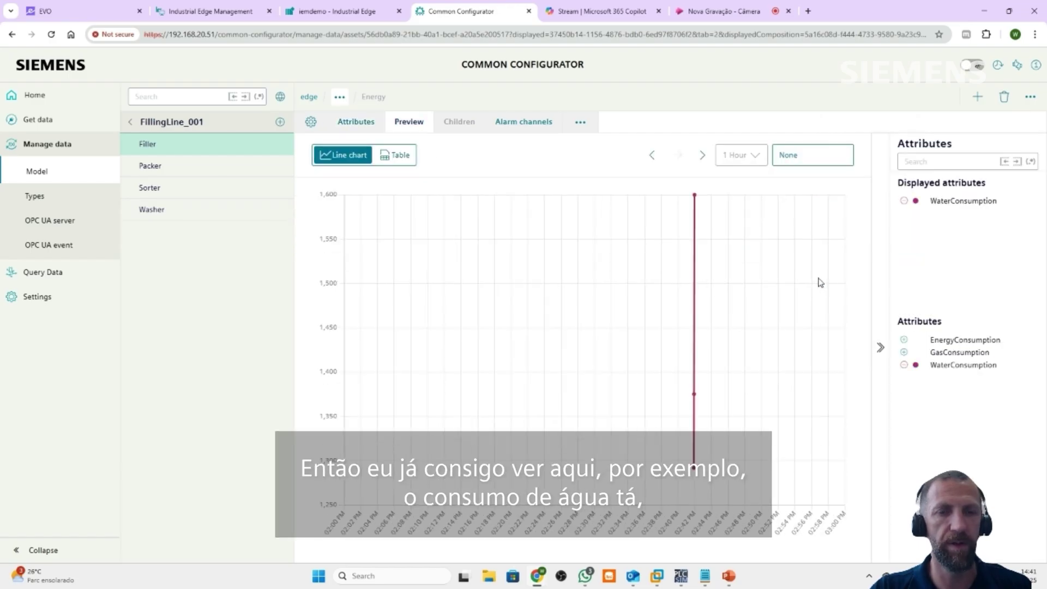
{"action": "left_click_drag", "start_coordinate": [693, 280], "coordinate": [734, 353]}
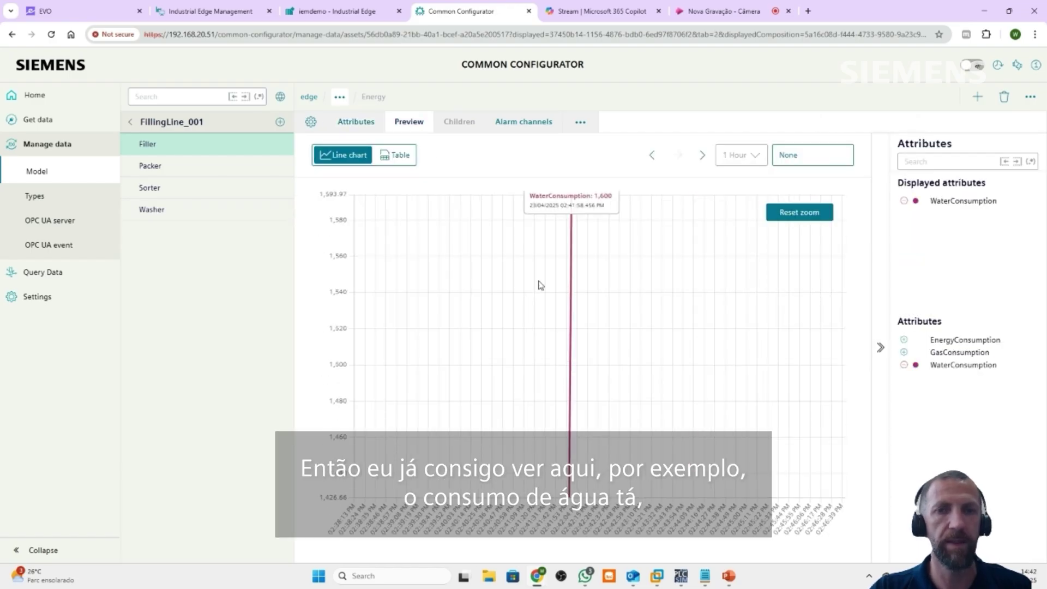
{"action": "left_click", "coordinate": [145, 144]}
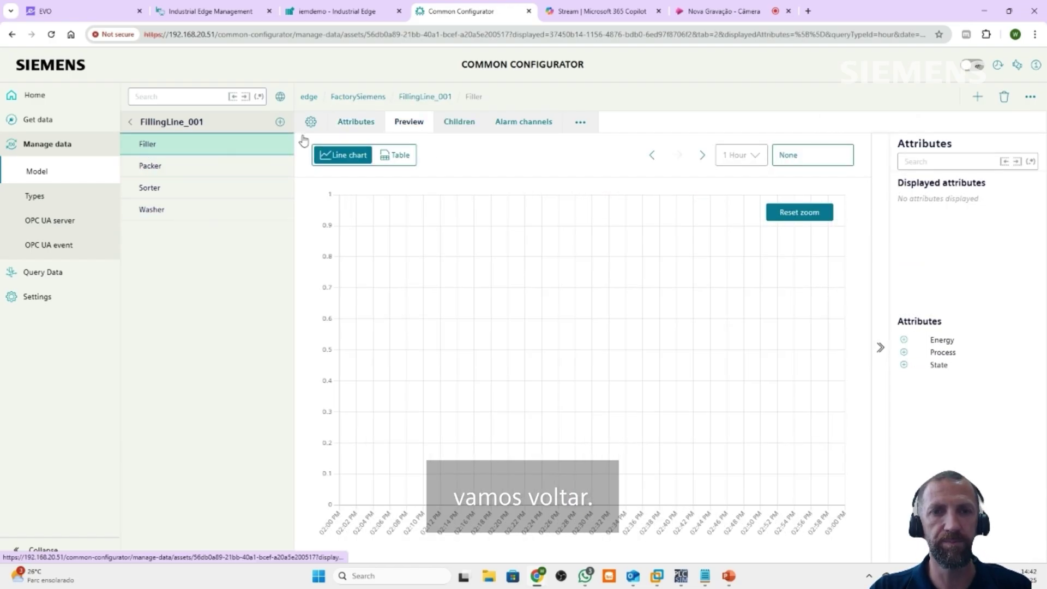
In Filler's Process instance, map the SIMATIC S7+ Connector (Siemens AG) tags GDB.process.numberFaulty to NumberFaulty and GDB.process.numberProduced to NumberProduced.
{"action": "left_click", "coordinate": [356, 121]}
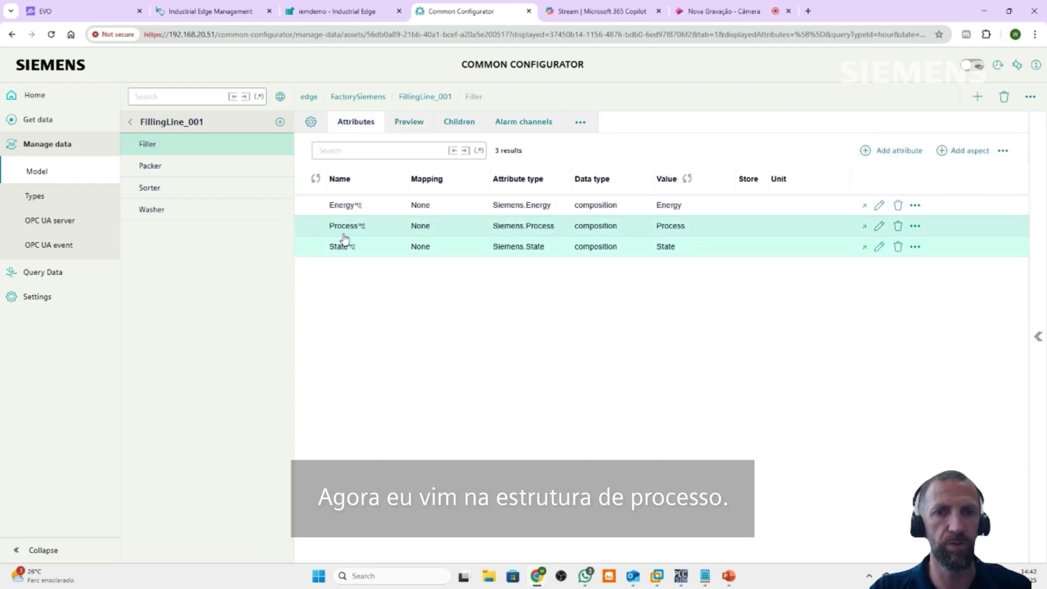
{"action": "left_click", "coordinate": [866, 229]}
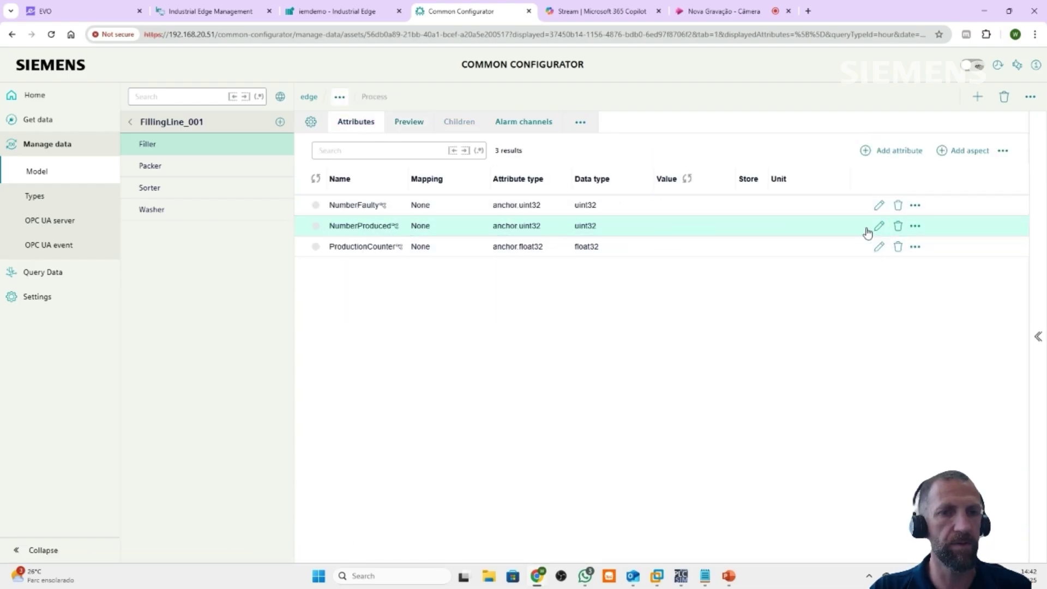
{"action": "left_click", "coordinate": [1032, 338]}
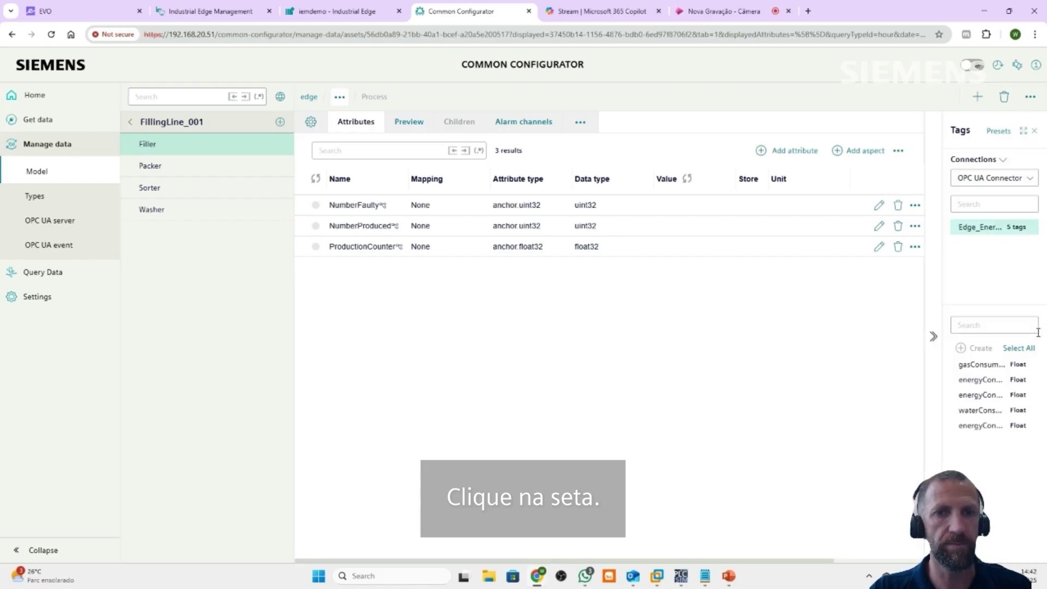
{"action": "left_click", "coordinate": [937, 176]}
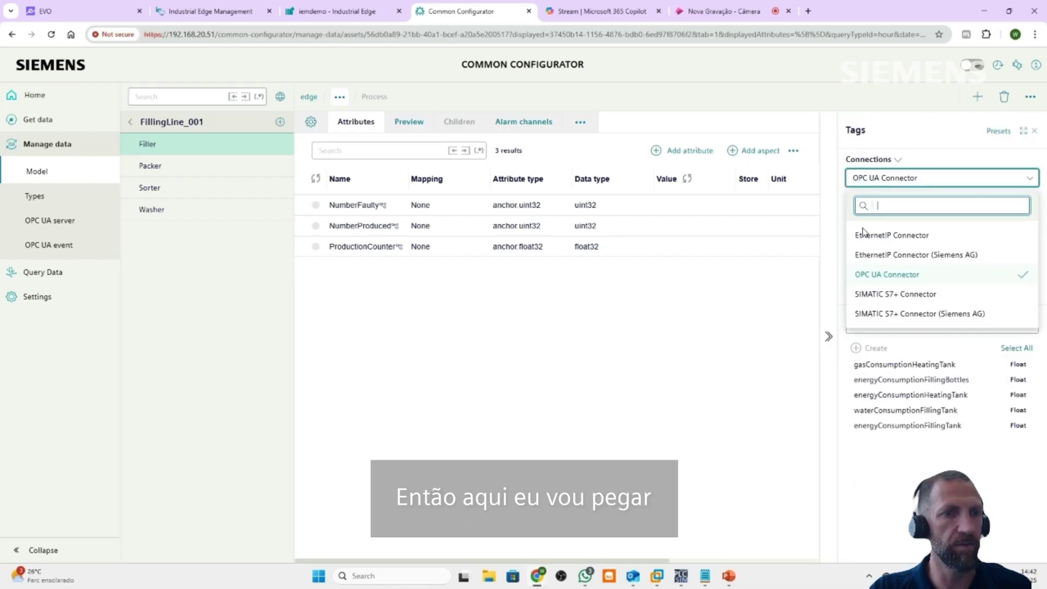
{"action": "left_click", "coordinate": [925, 313]}
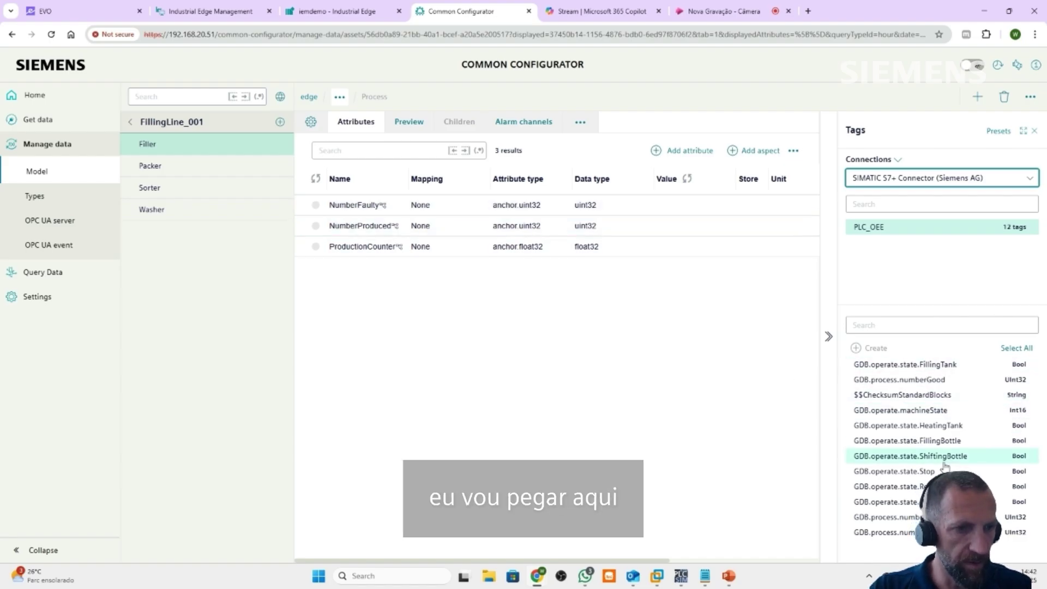
{"action": "left_click_drag", "start_coordinate": [914, 541], "coordinate": [370, 207]}
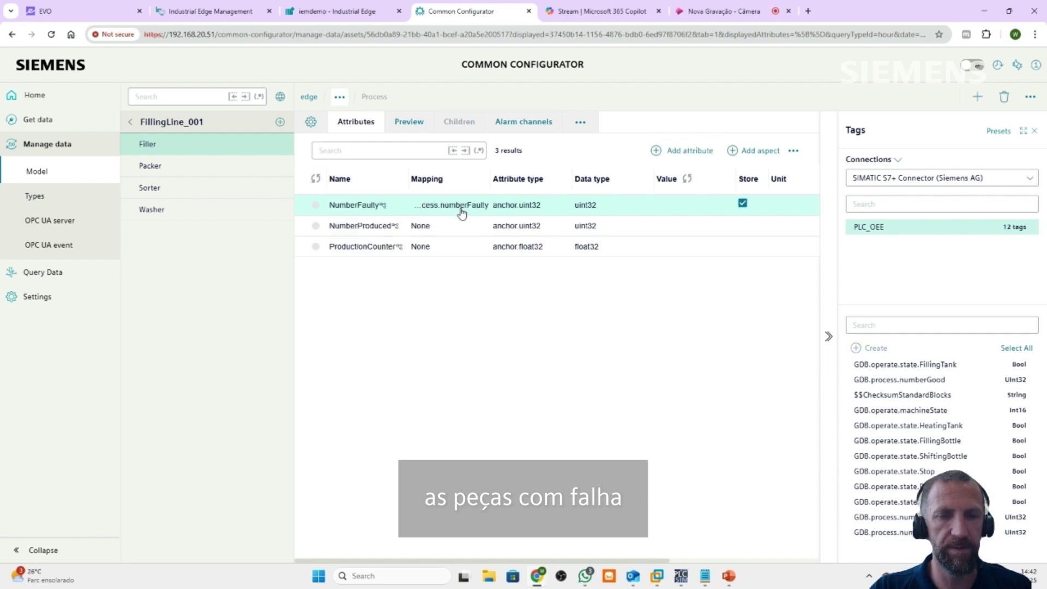
{"action": "left_click_drag", "start_coordinate": [884, 517], "coordinate": [364, 230]}
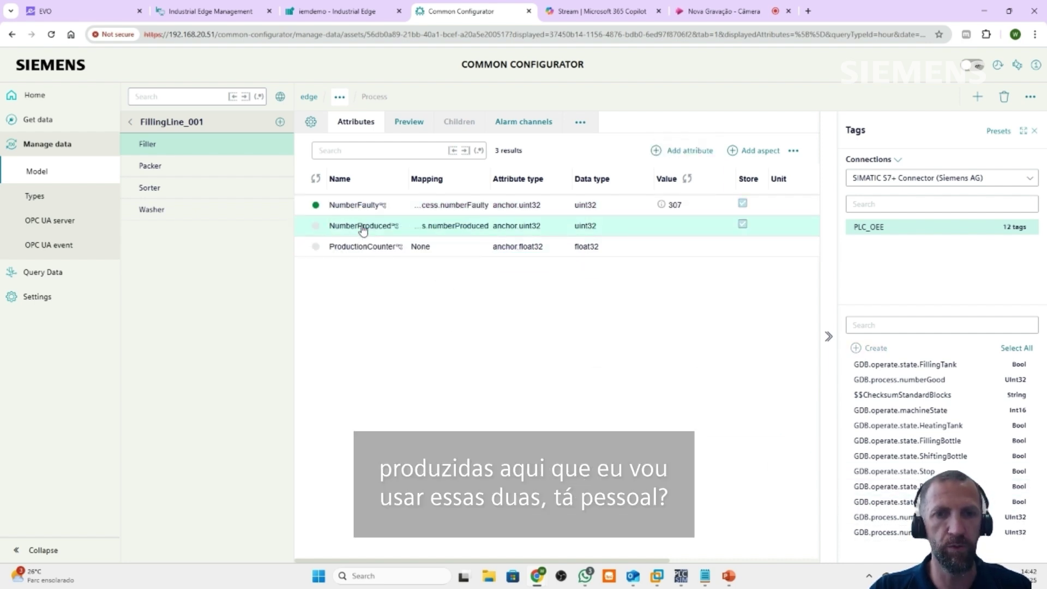
{"action": "left_click", "coordinate": [1034, 131]}
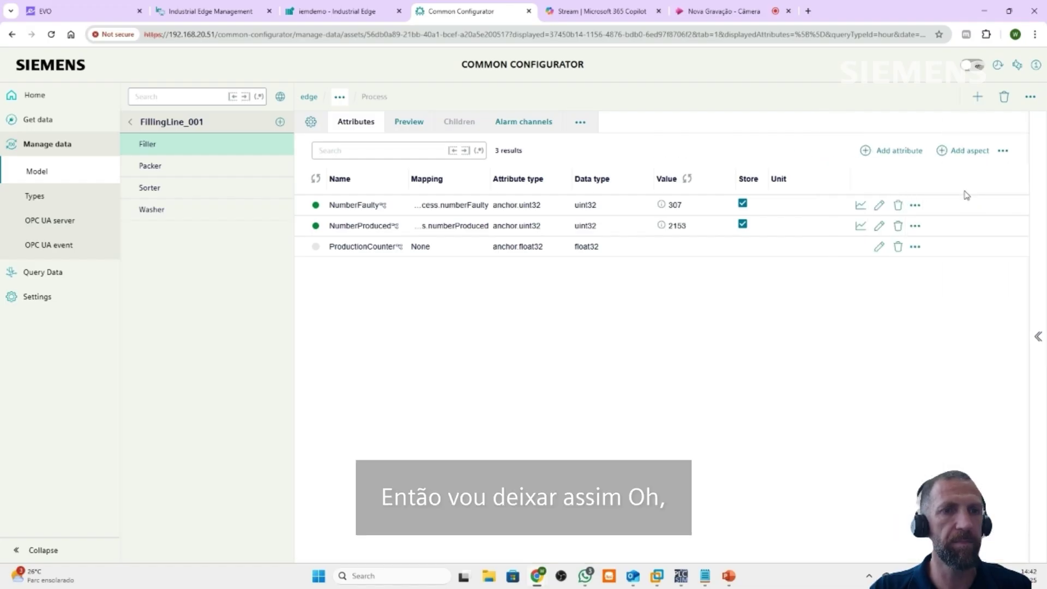
Preview the NumberProduced values in a line chart and return to the Filler asset's attributes.
{"action": "left_click", "coordinate": [860, 227]}
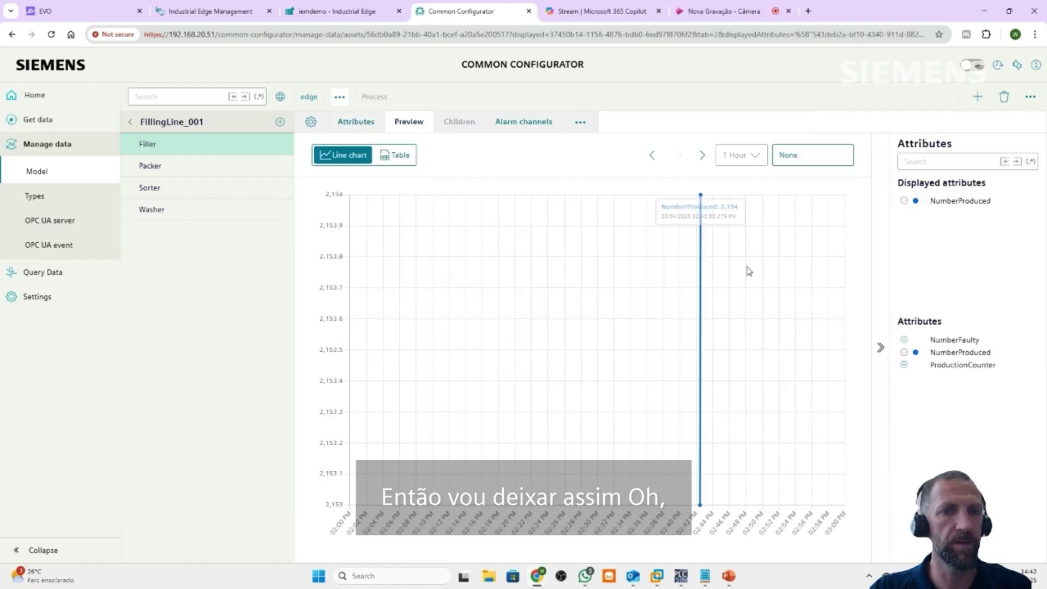
{"action": "left_click", "coordinate": [358, 123]}
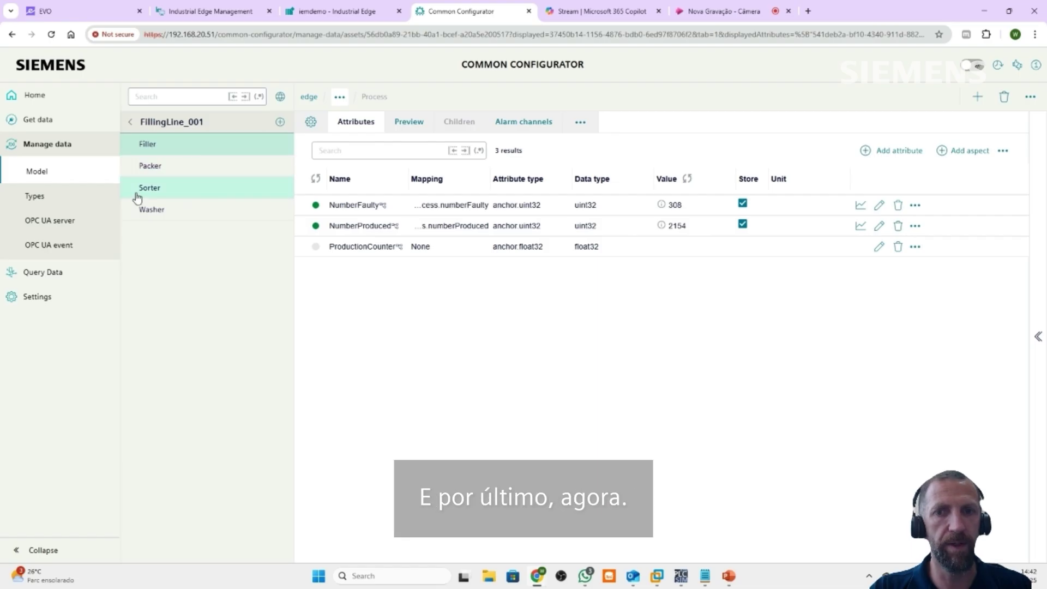
{"action": "left_click", "coordinate": [152, 145]}
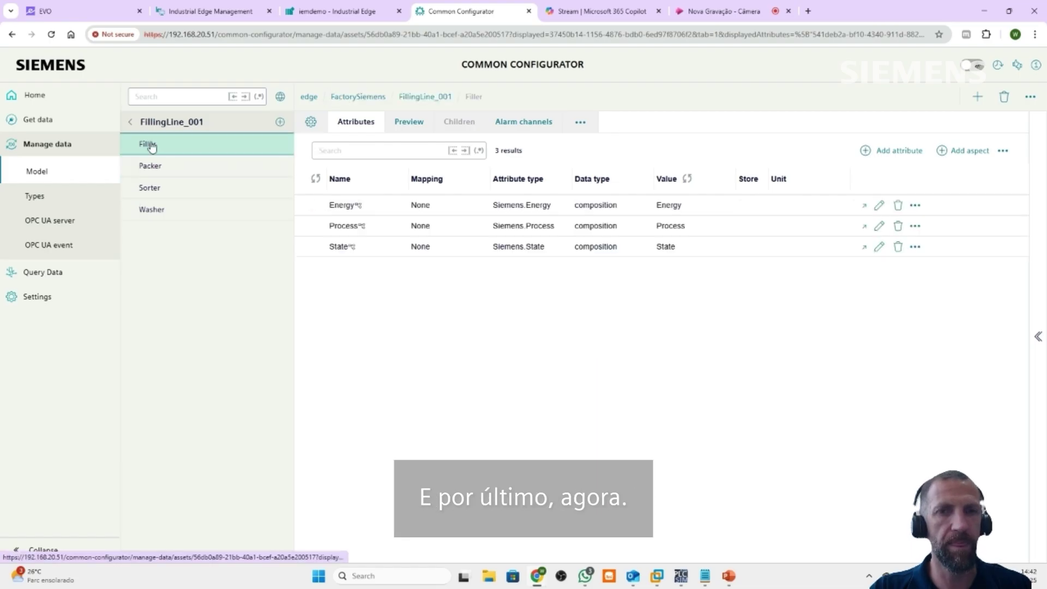
In Filler's State instance, map the PLC_OEE tags for FillingBottle, FillingTank, HeatingTank, machineState and ShiftingBottle to the attributes of the same names.
{"action": "left_click", "coordinate": [864, 247]}
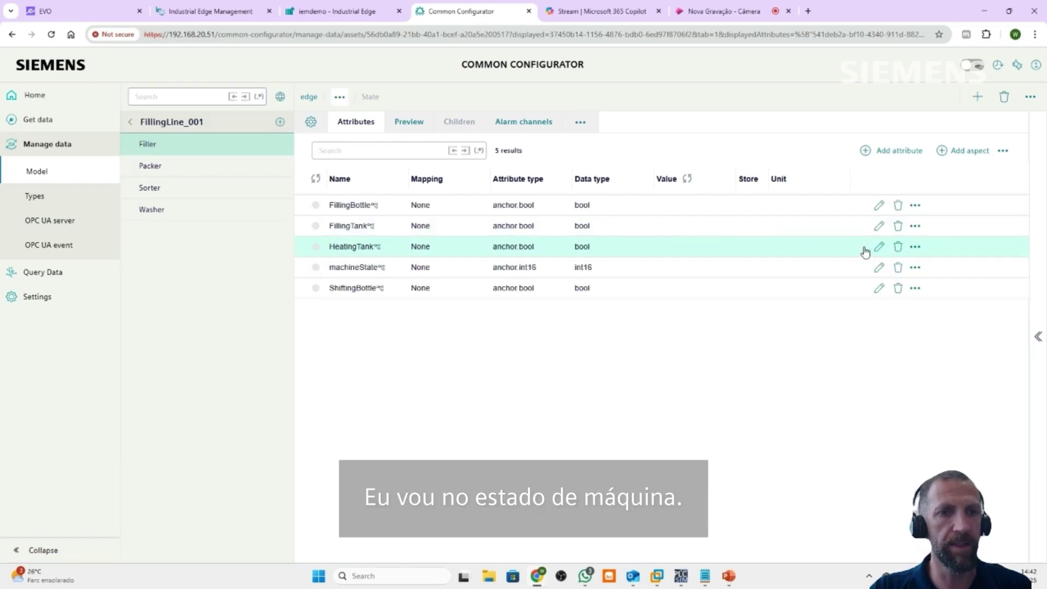
{"action": "left_click", "coordinate": [1038, 336]}
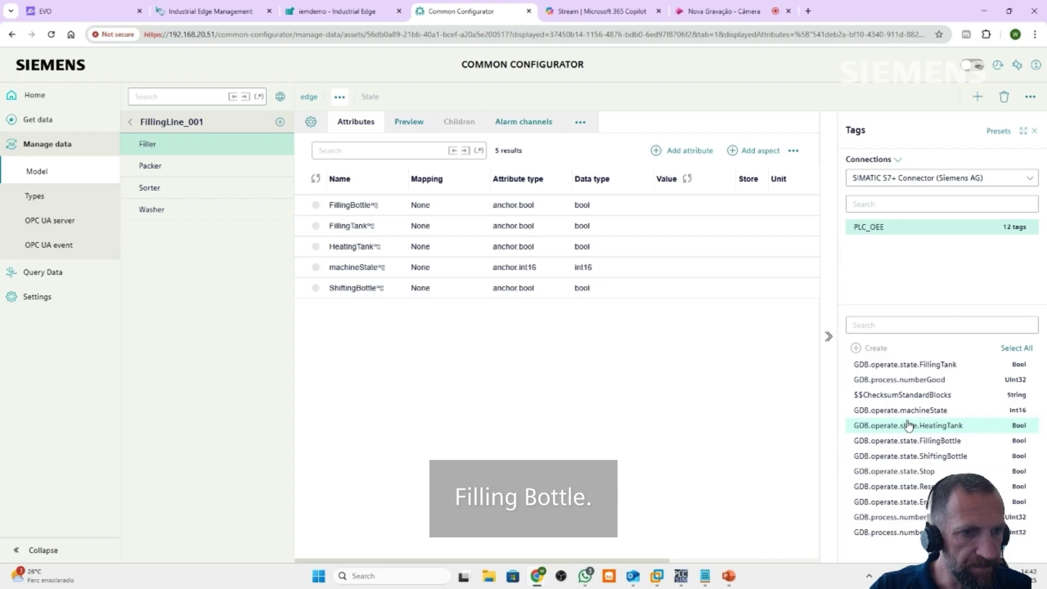
{"action": "left_click_drag", "start_coordinate": [955, 450], "coordinate": [395, 211]}
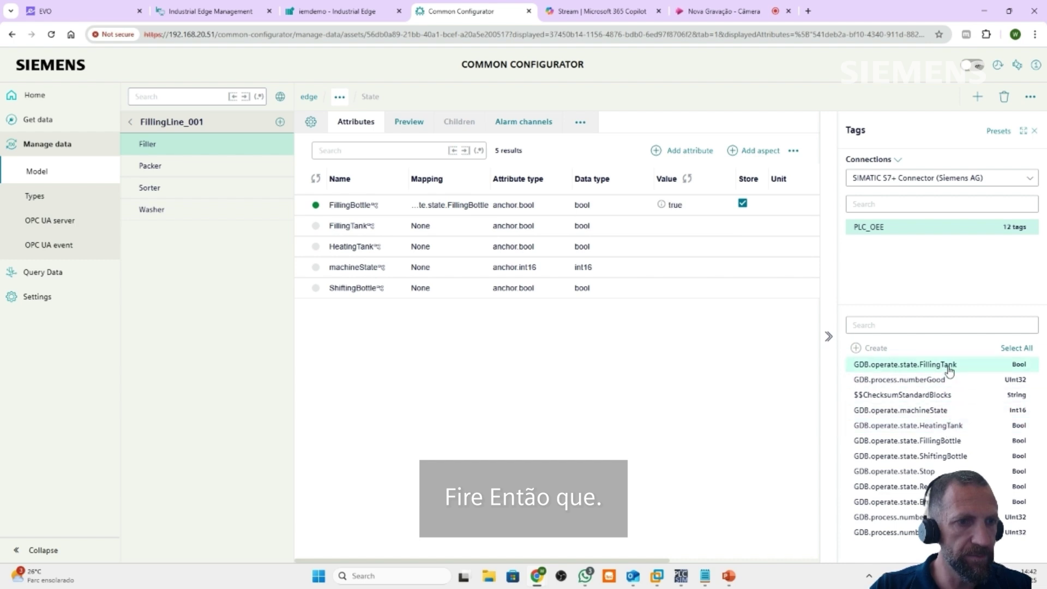
{"action": "left_click_drag", "start_coordinate": [950, 370], "coordinate": [389, 228]}
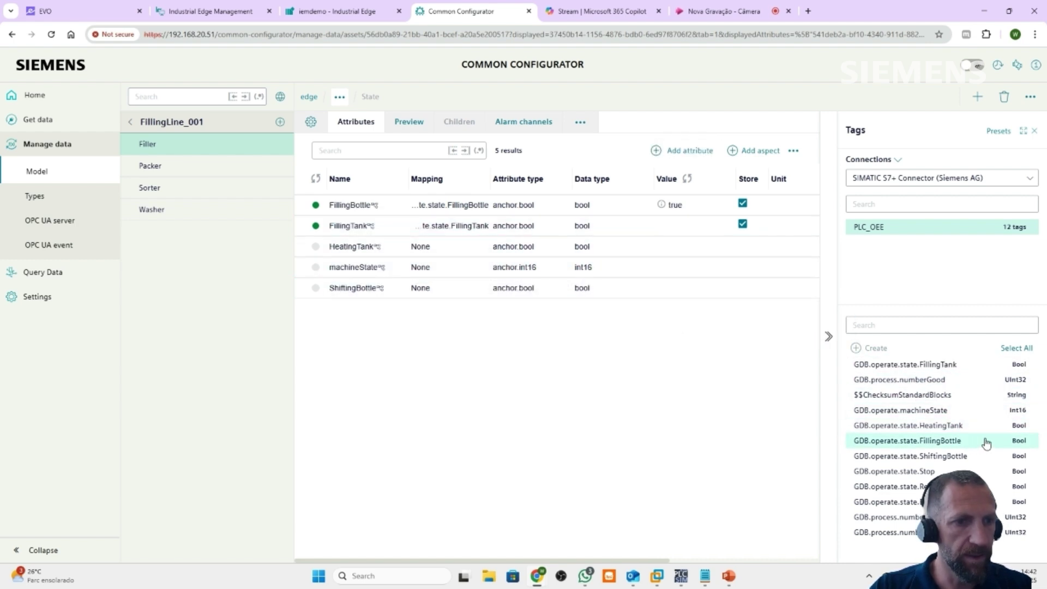
{"action": "left_click_drag", "start_coordinate": [958, 426], "coordinate": [375, 245]}
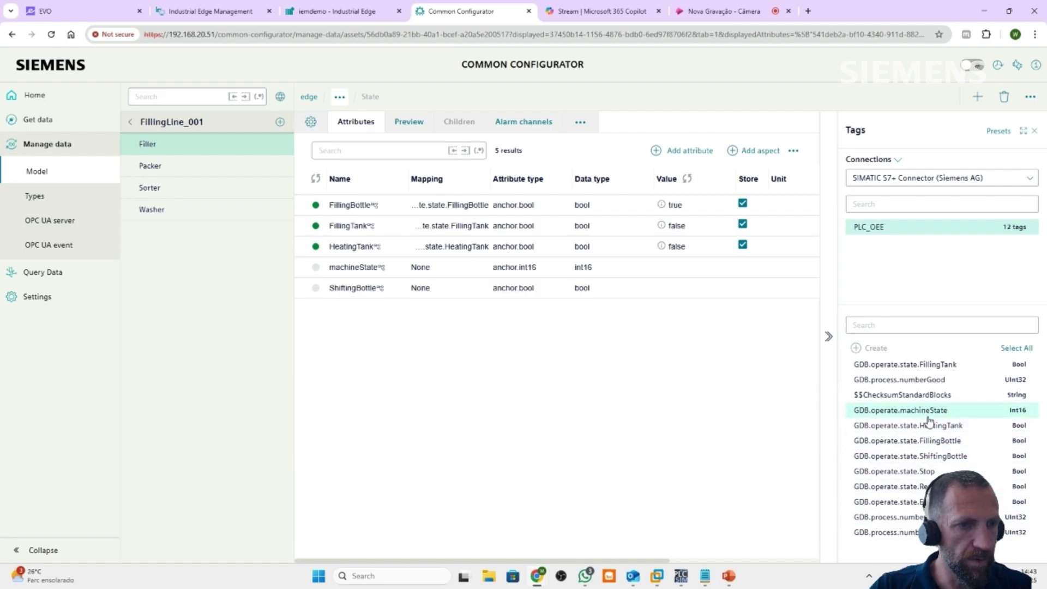
{"action": "left_click_drag", "start_coordinate": [930, 410], "coordinate": [365, 269]}
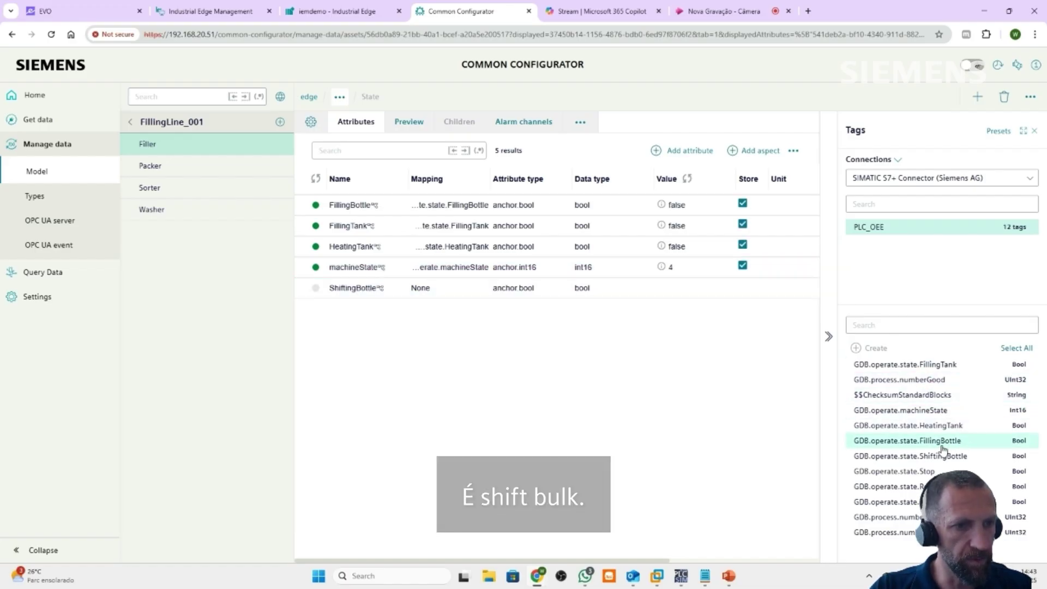
{"action": "left_click_drag", "start_coordinate": [931, 451], "coordinate": [368, 293]}
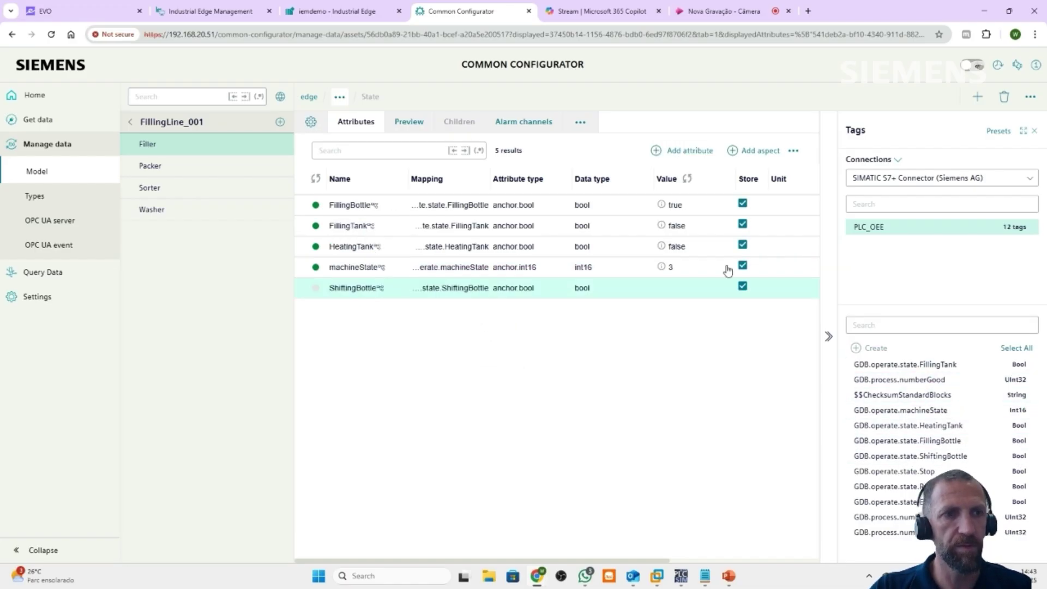
Finish the tag mapping and examine the Energy attributes of the Filler in FactorySiemens' FillingLine_001.
{"action": "left_click", "coordinate": [1035, 132]}
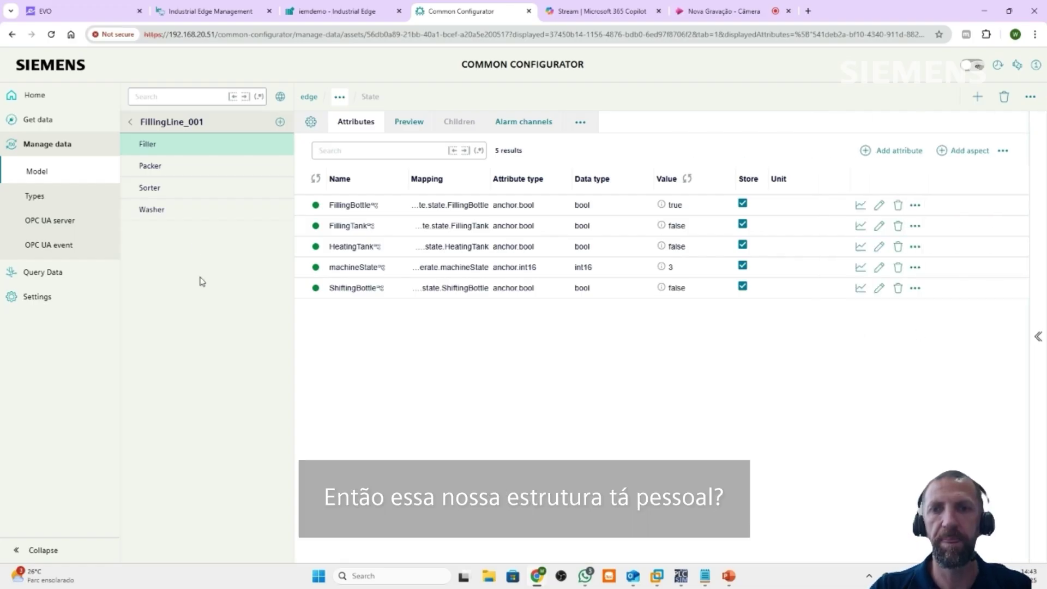
{"action": "left_click", "coordinate": [129, 123]}
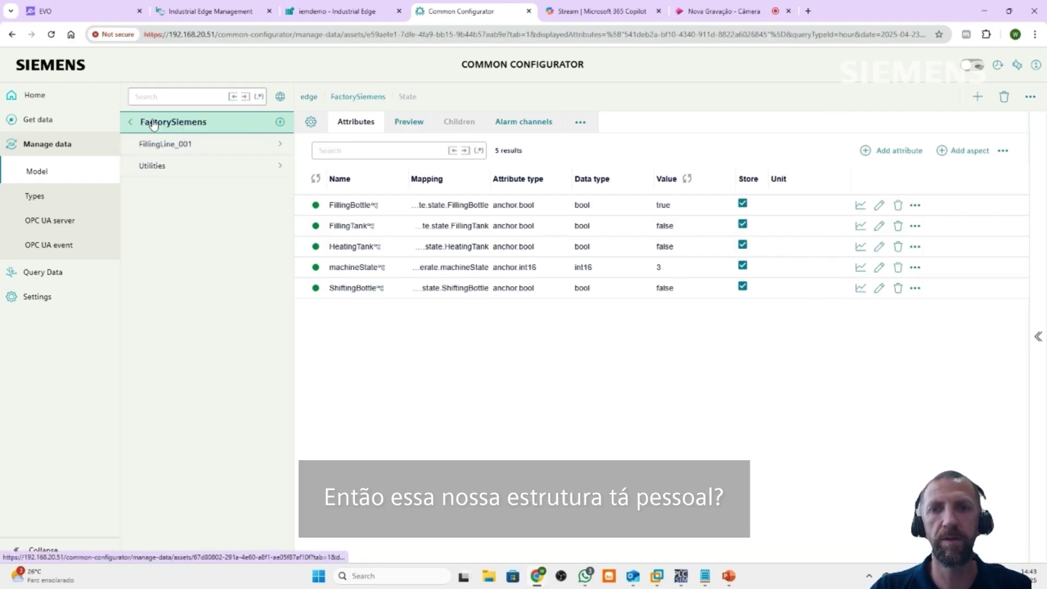
{"action": "left_click", "coordinate": [281, 145]}
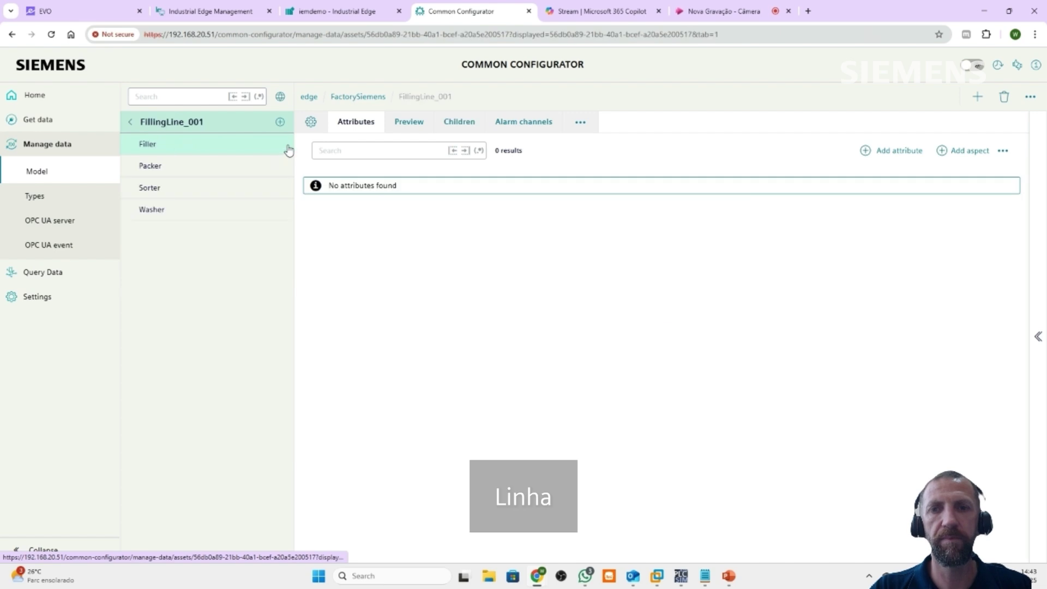
{"action": "left_click", "coordinate": [163, 145]}
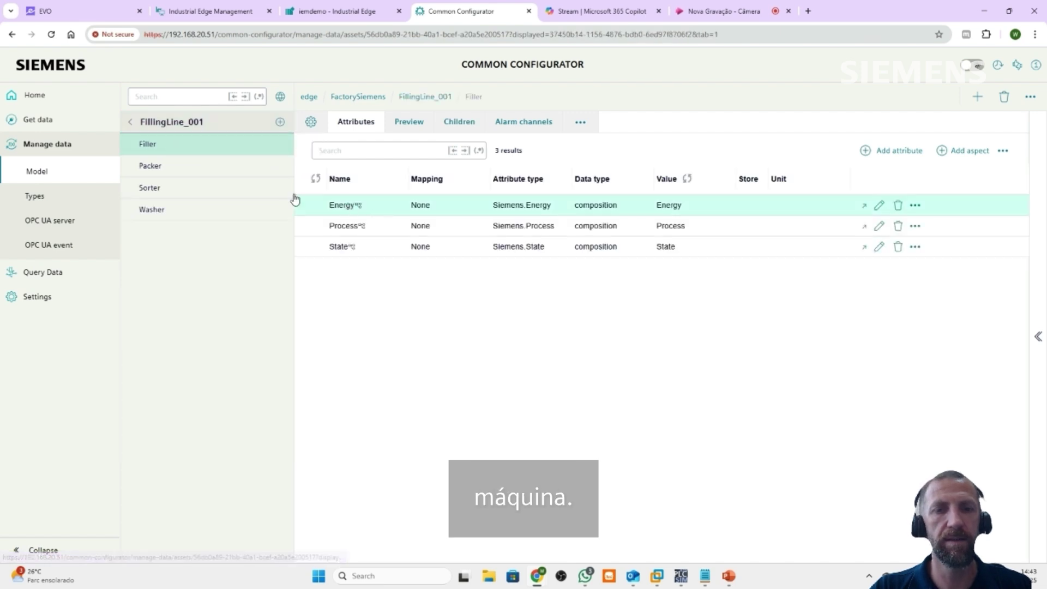
{"action": "left_click", "coordinate": [864, 205]}
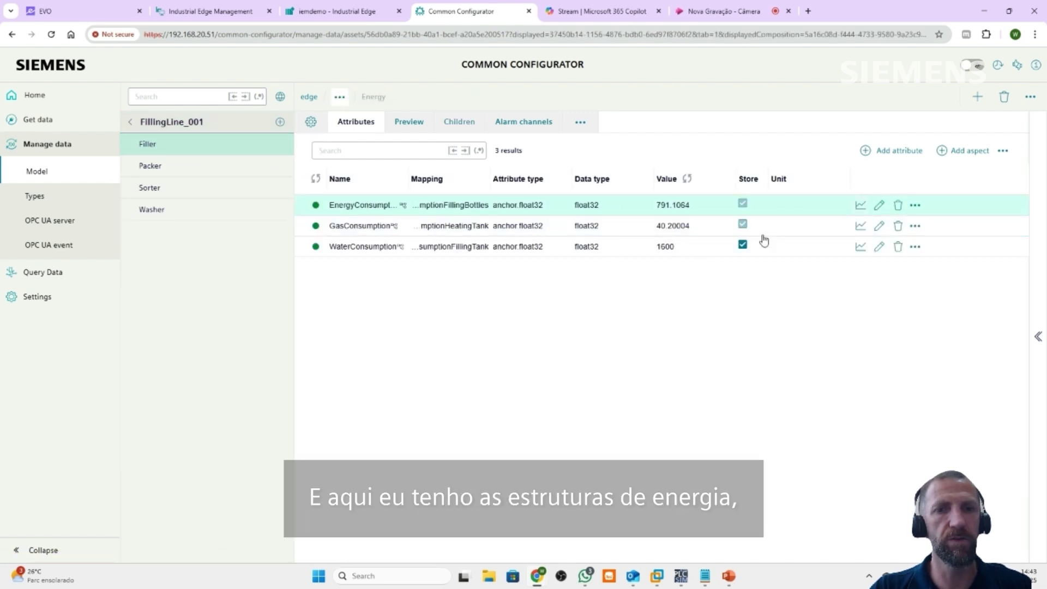
Walk the asset structure from the edge root down to the Filler and examine its Process attributes and their data preview.
{"action": "left_click", "coordinate": [309, 97]}
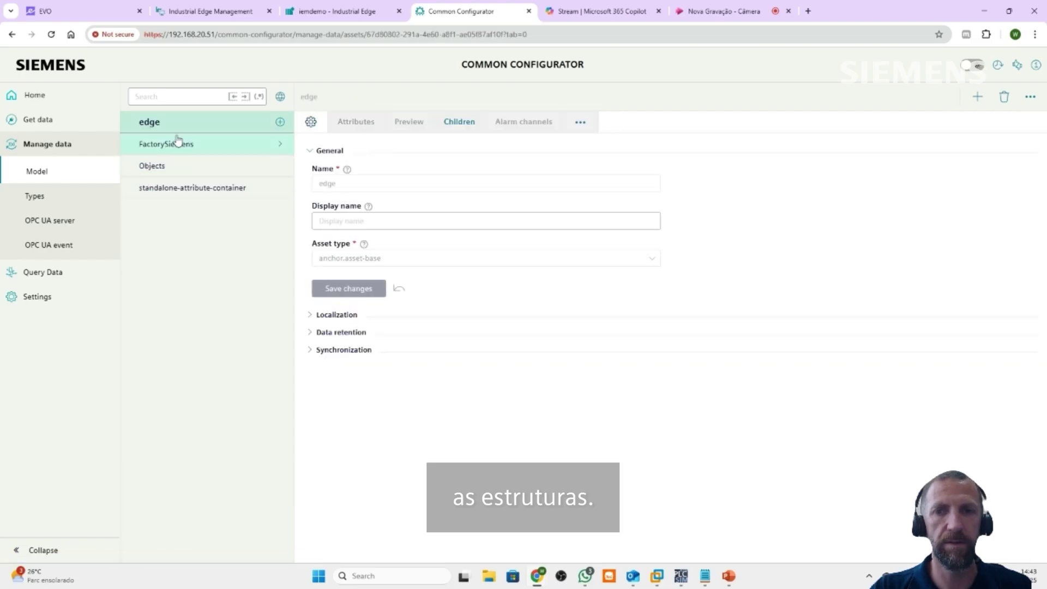
{"action": "left_click", "coordinate": [281, 146]}
{"action": "left_click", "coordinate": [192, 144]}
{"action": "left_click", "coordinate": [281, 146]}
{"action": "left_click", "coordinate": [180, 147]}
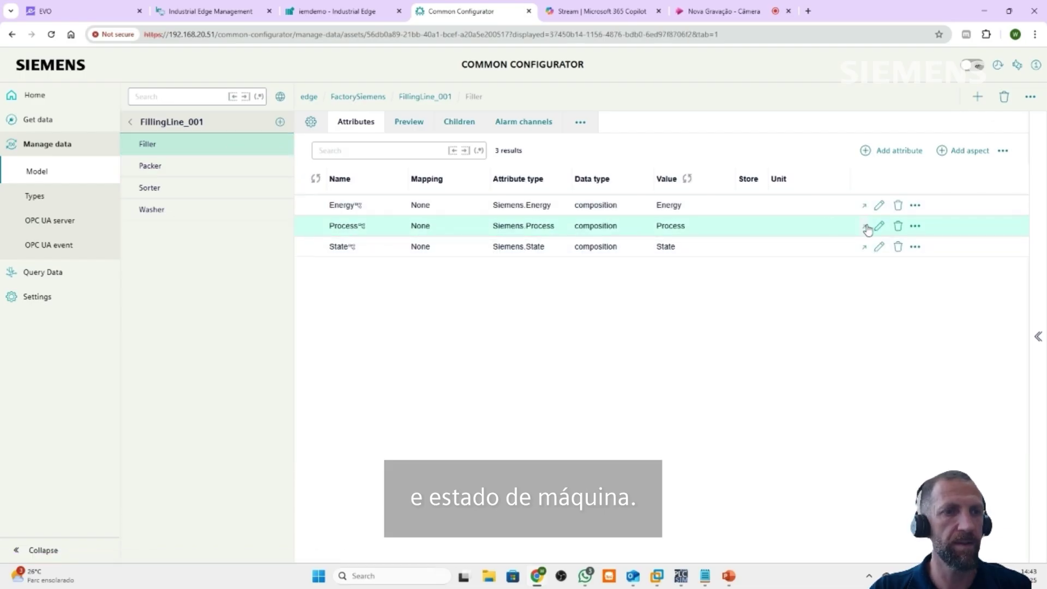
{"action": "left_click", "coordinate": [866, 227]}
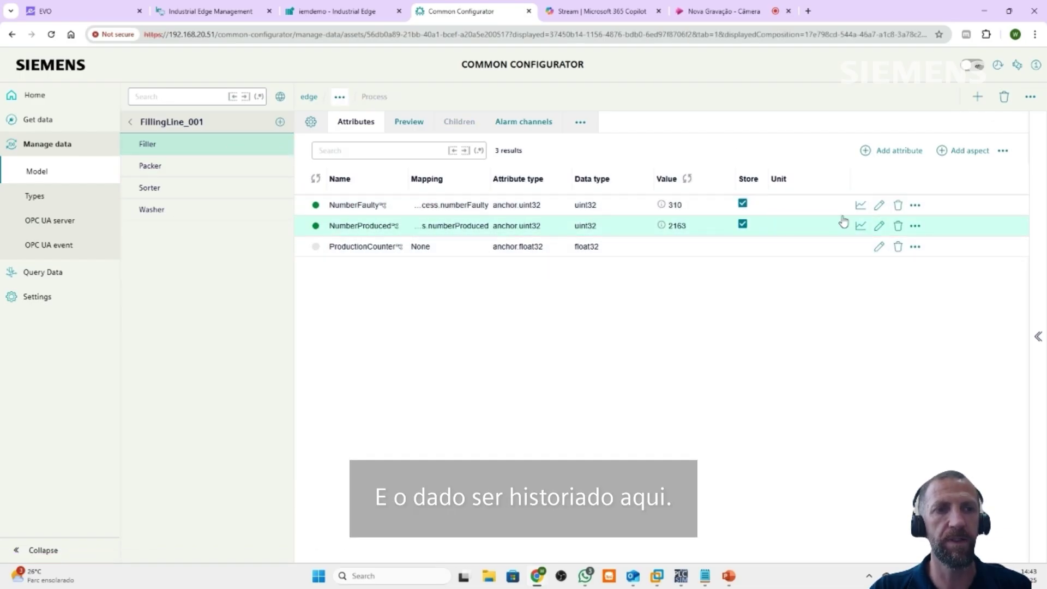
{"action": "left_click", "coordinate": [402, 127]}
{"action": "left_click", "coordinate": [361, 125]}
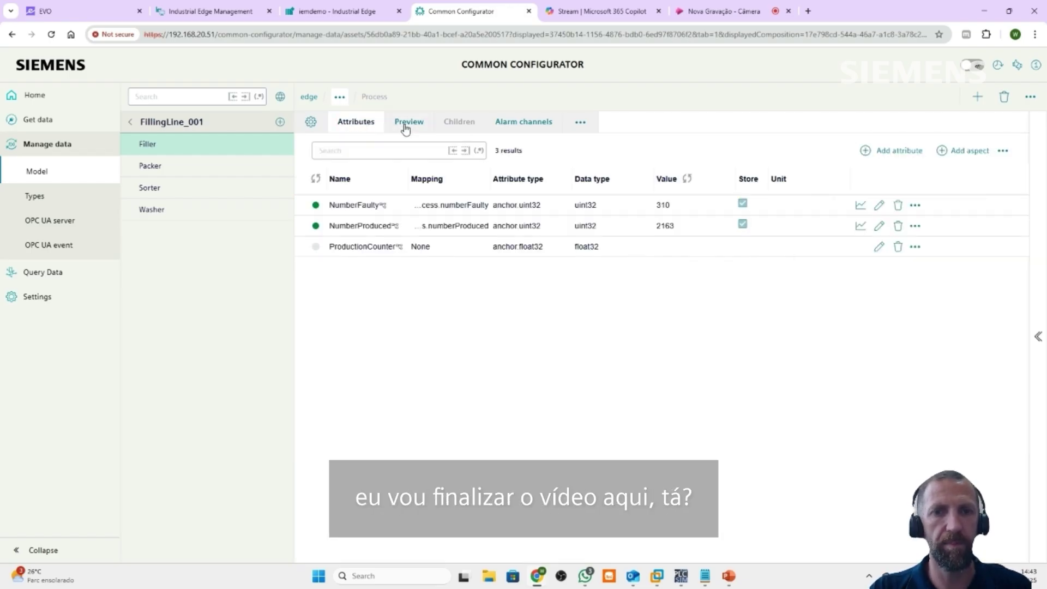